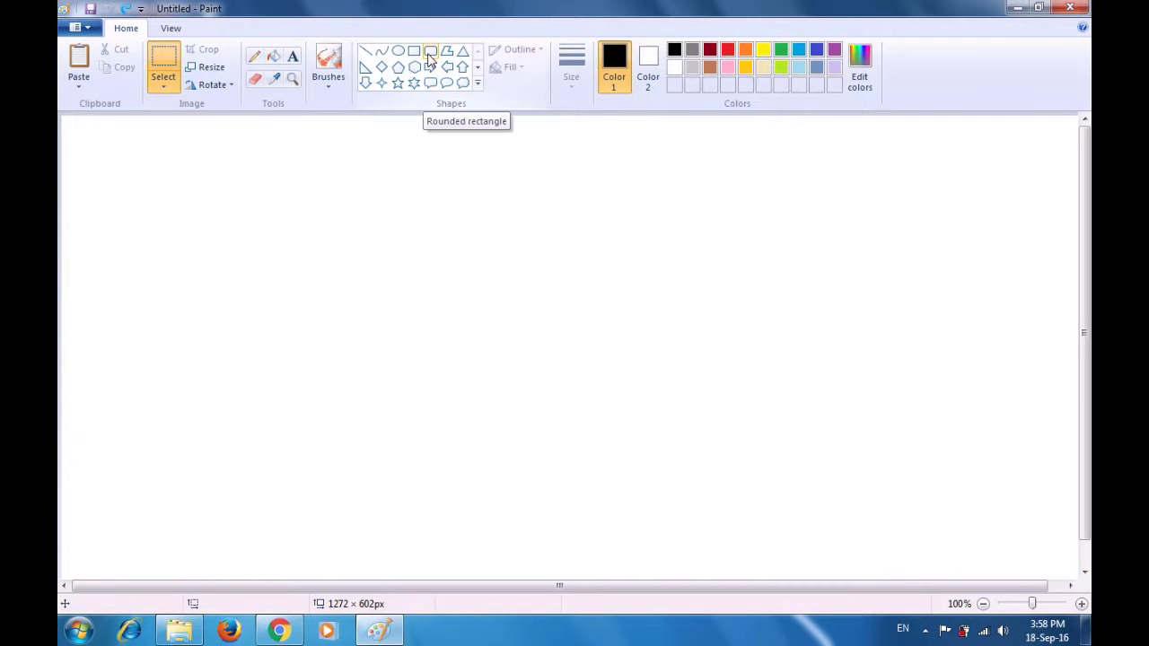
Draw a large black rounded rectangle in the middle of the canvas.
{"action": "left_click", "coordinate": [430, 54]}
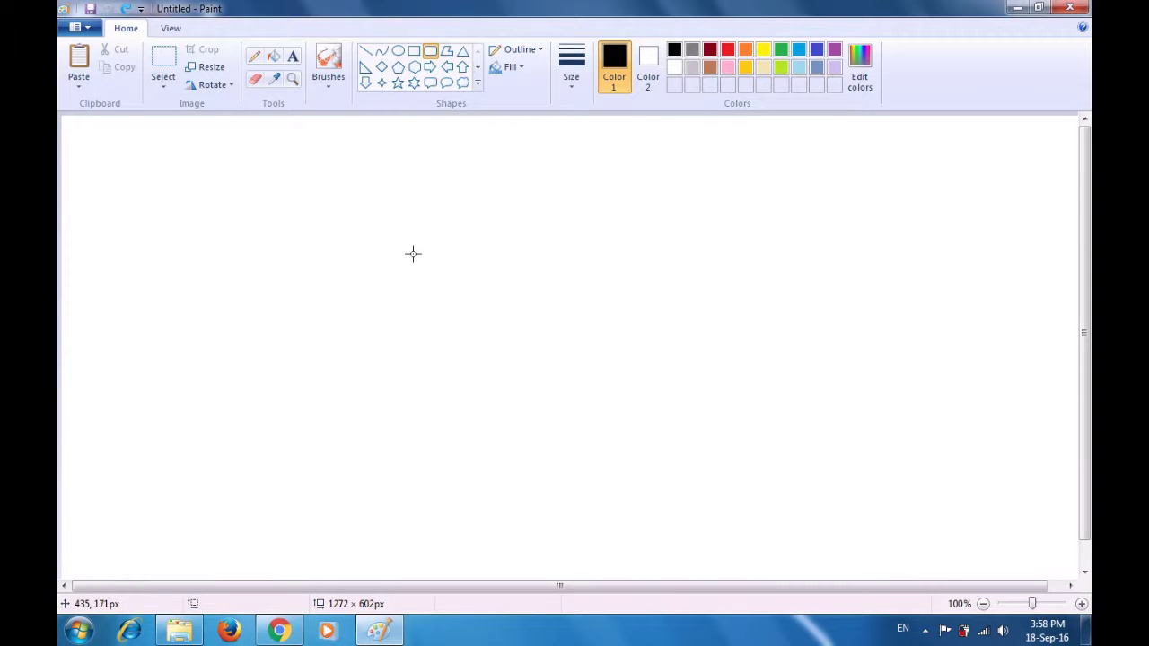
{"action": "left_click_drag", "start_coordinate": [413, 254], "coordinate": [683, 453]}
{"action": "left_click", "coordinate": [774, 417]}
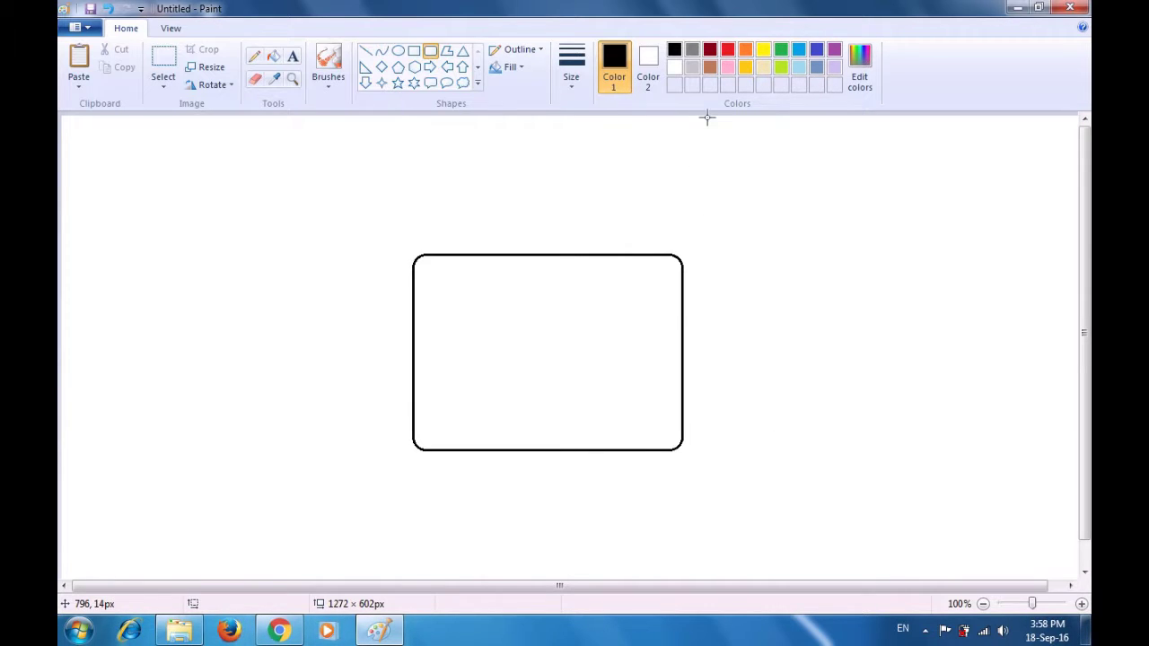
Draw two red rounded rectangles, about 121 × 70 px on top of the black rectangle and about 198 × 60 px directly beneath it.
{"action": "left_click", "coordinate": [728, 51]}
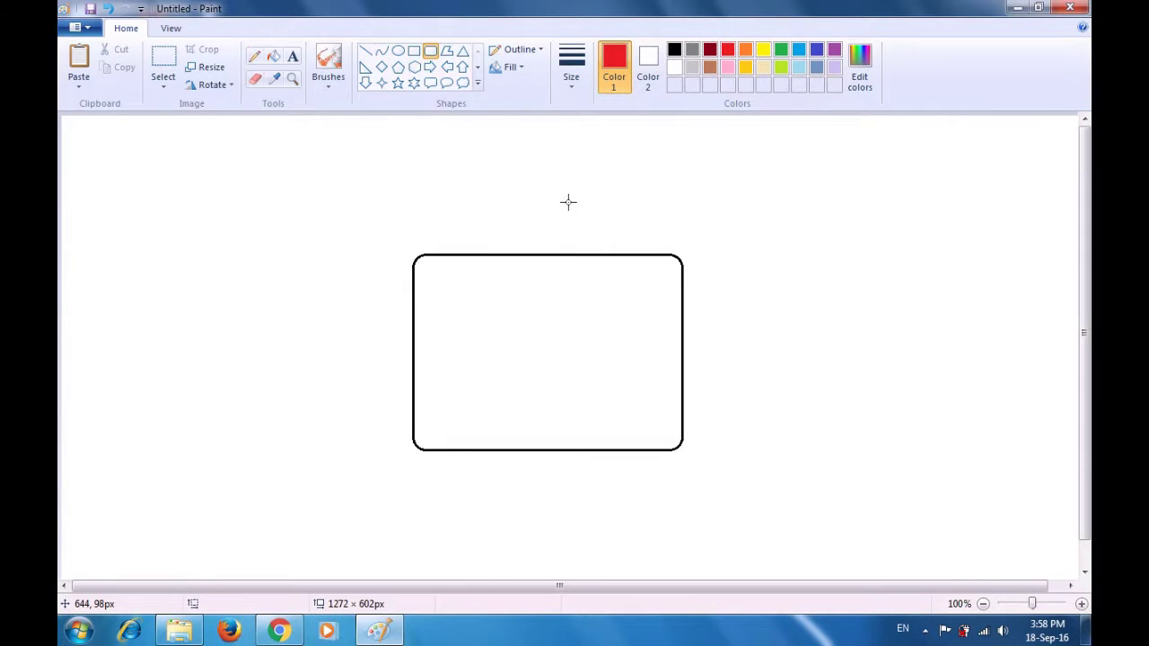
{"action": "left_click_drag", "start_coordinate": [521, 199], "coordinate": [619, 257]}
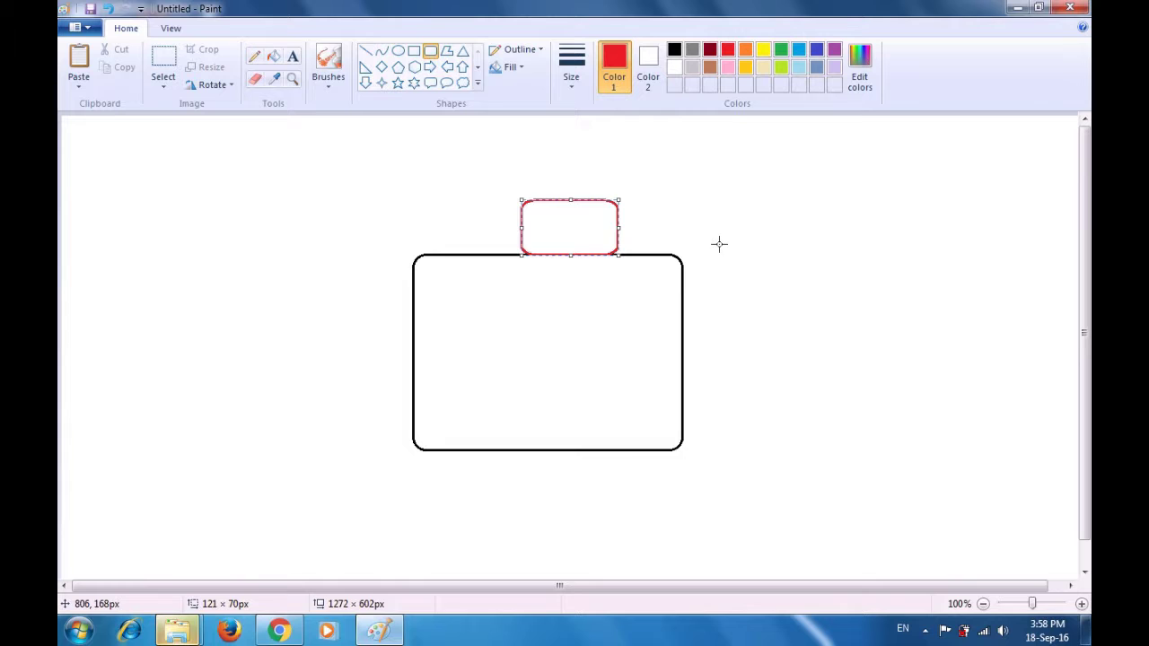
{"action": "left_click", "coordinate": [790, 208]}
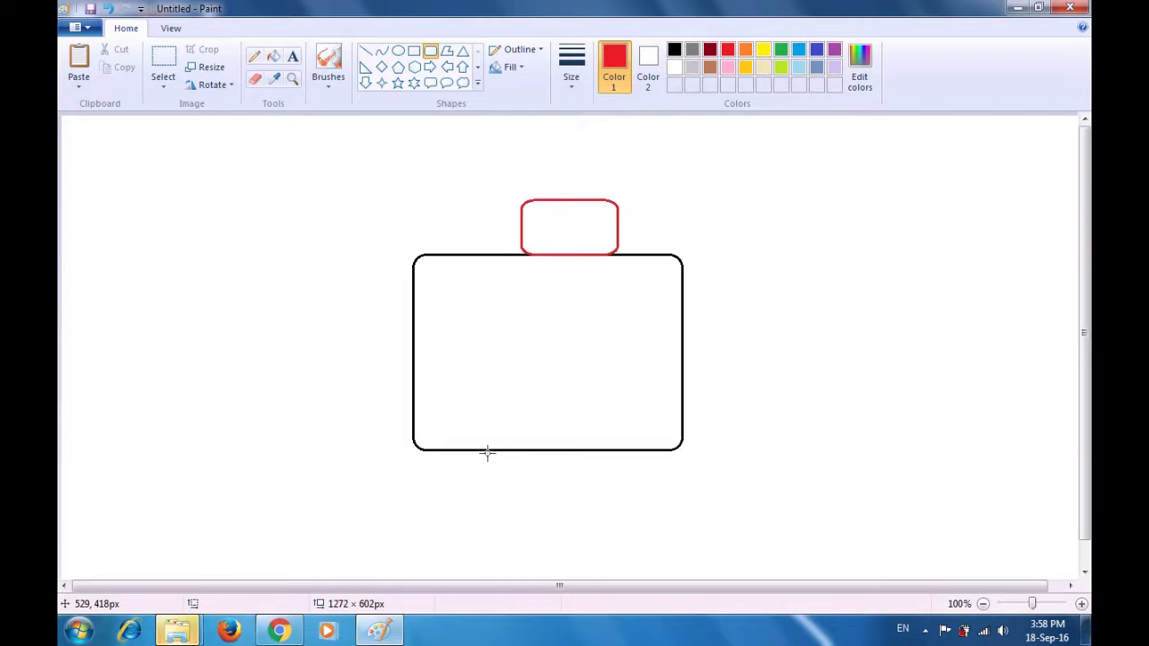
{"action": "mouse_move", "coordinate": [487, 450]}
{"action": "left_mouse_down"}
{"action": "mouse_move", "coordinate": [506, 490]}
{"action": "mouse_move", "coordinate": [530, 500]}
{"action": "mouse_move", "coordinate": [642, 497]}
{"action": "left_mouse_up"}
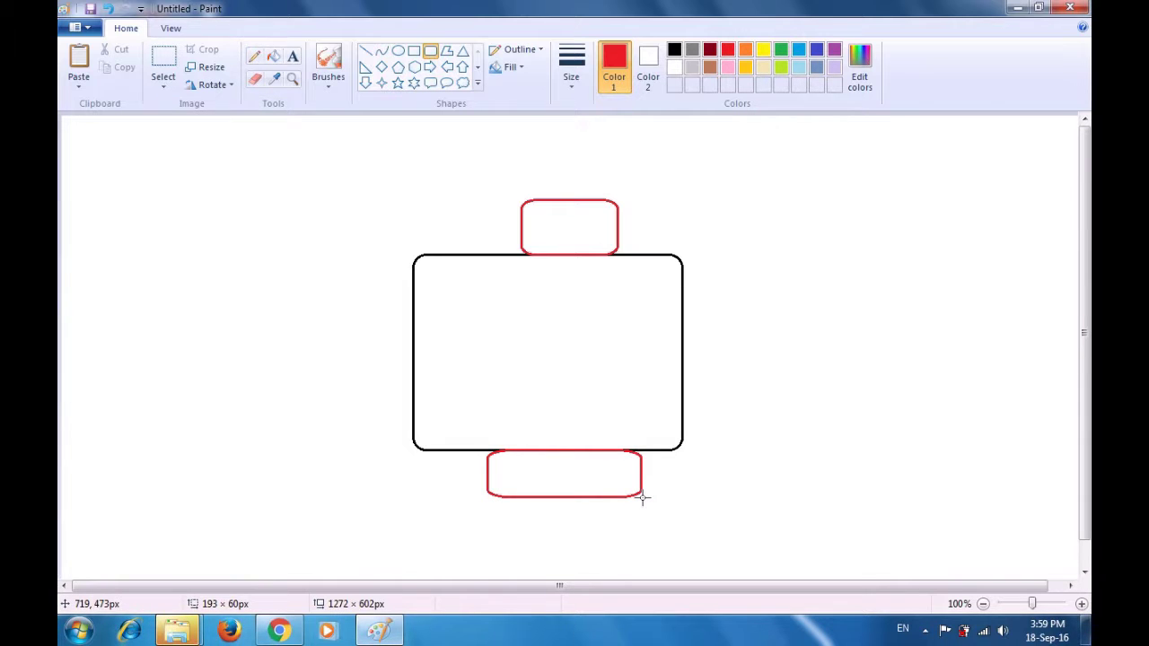
{"action": "left_click_drag", "start_coordinate": [642, 497], "coordinate": [647, 497]}
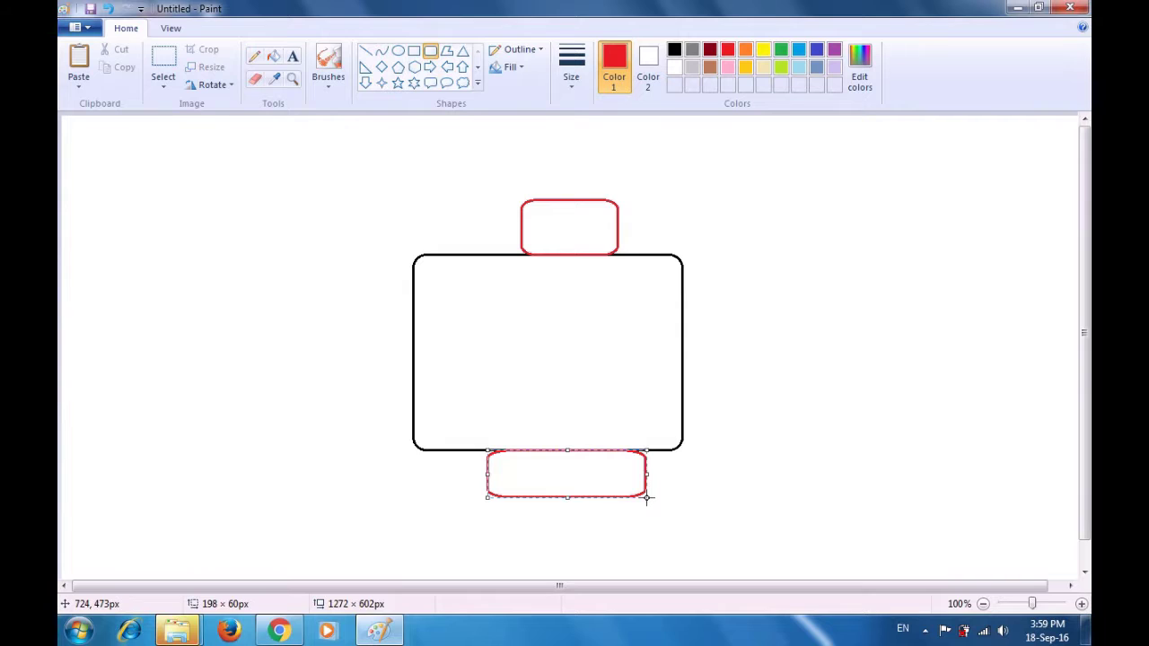
{"action": "left_click", "coordinate": [770, 417]}
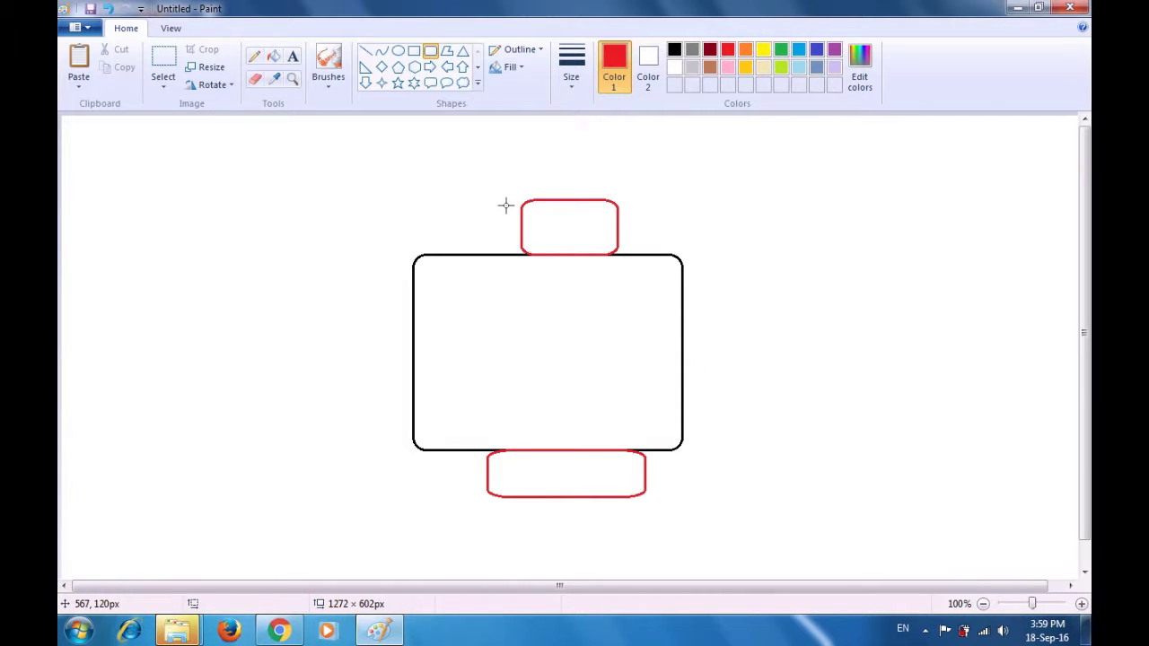
Add the red text "draw 2 more rectangles with rounded corners" in the upper part of the black rectangle.
{"action": "left_click", "coordinate": [291, 58]}
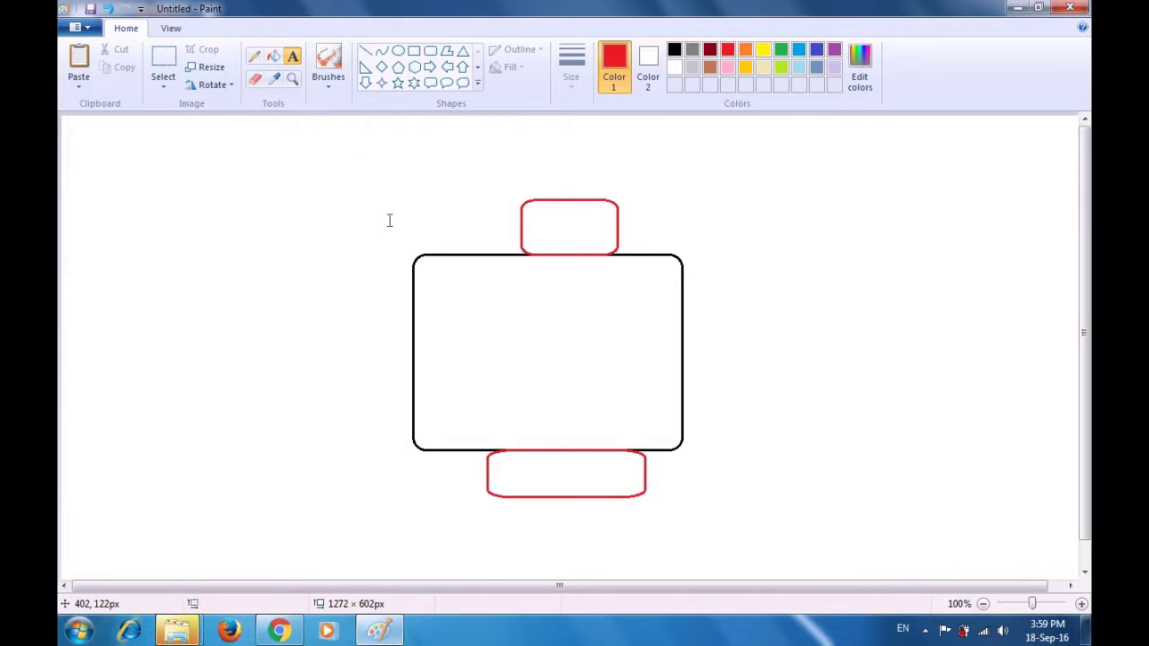
{"action": "left_click", "coordinate": [423, 278]}
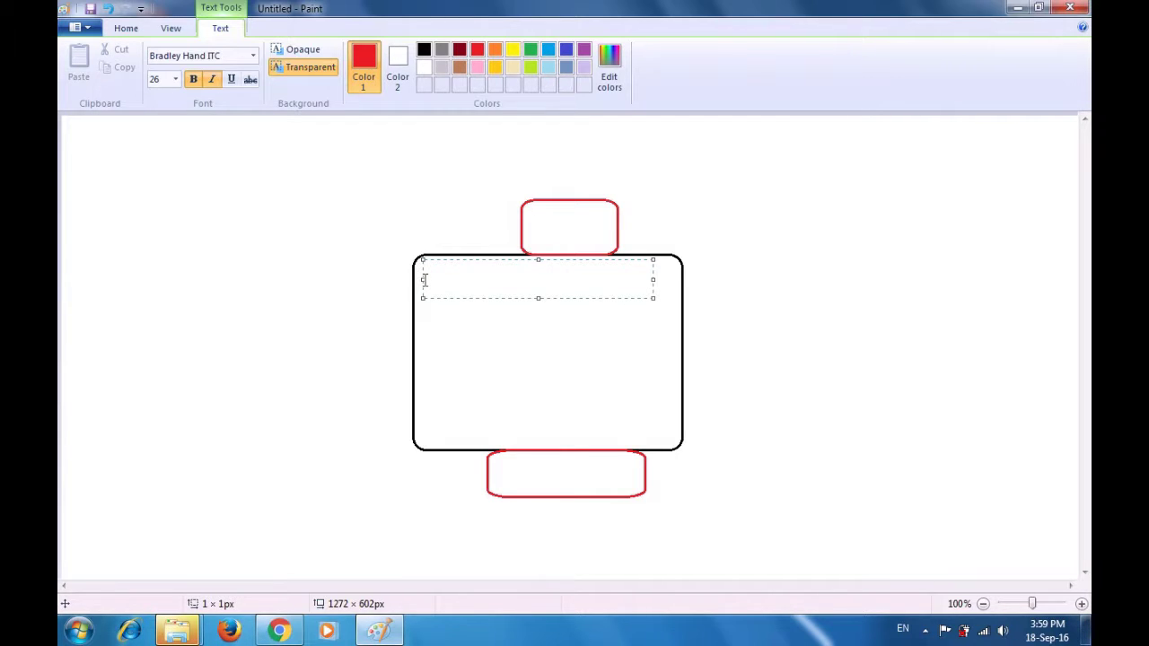
{"action": "type", "text": "draw"}
{"action": "type", "text": "2 "}
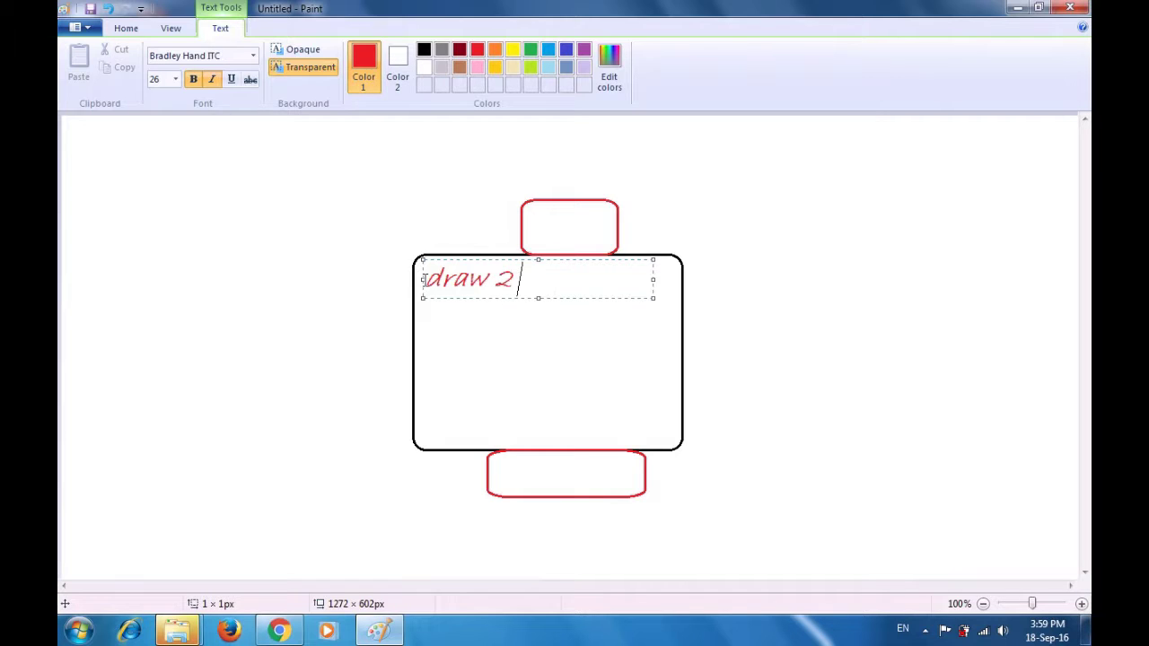
{"action": "type", "text": "more rec"}
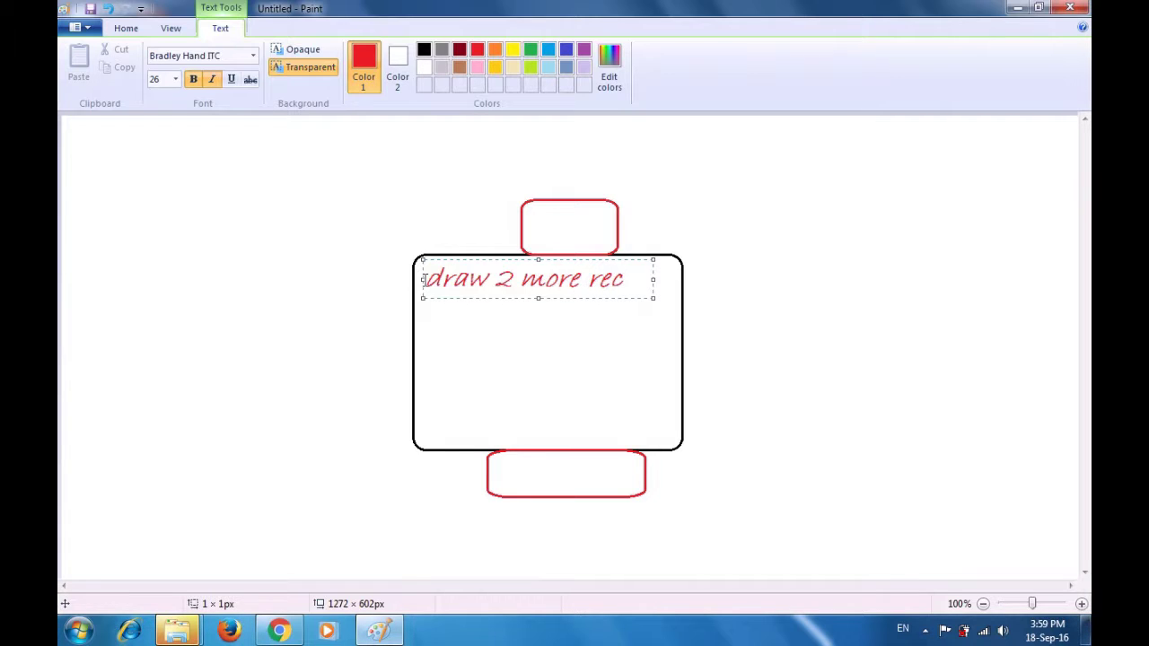
{"action": "type", "text": "tan"}
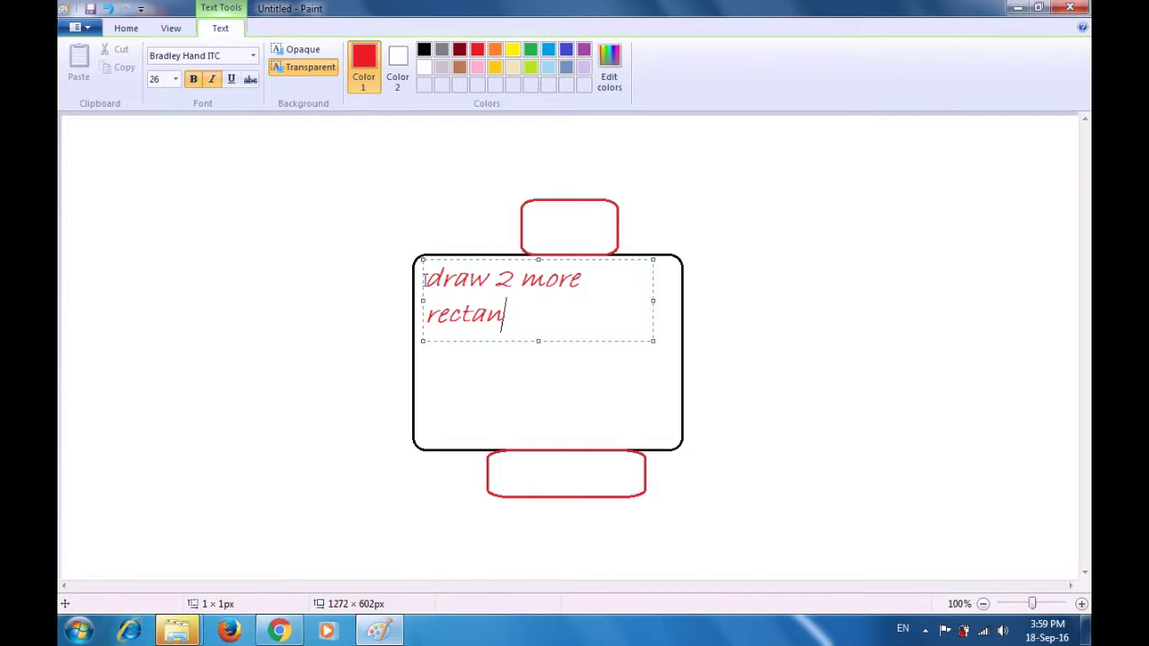
{"action": "type", "text": "gles "}
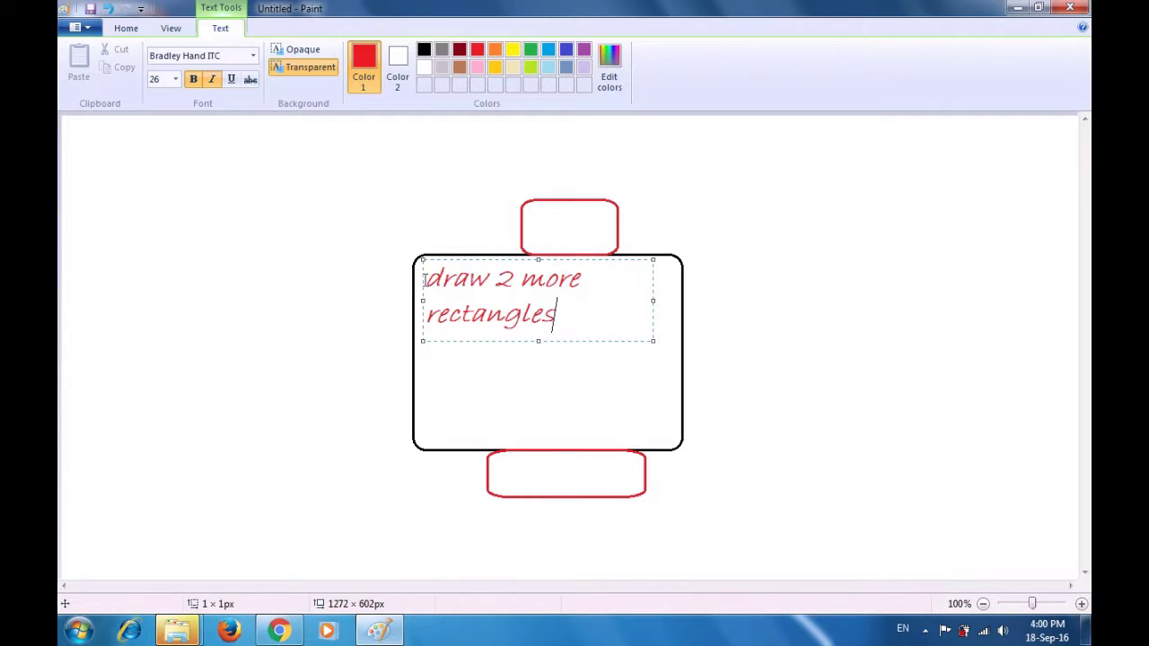
{"action": "type", "text": "with"}
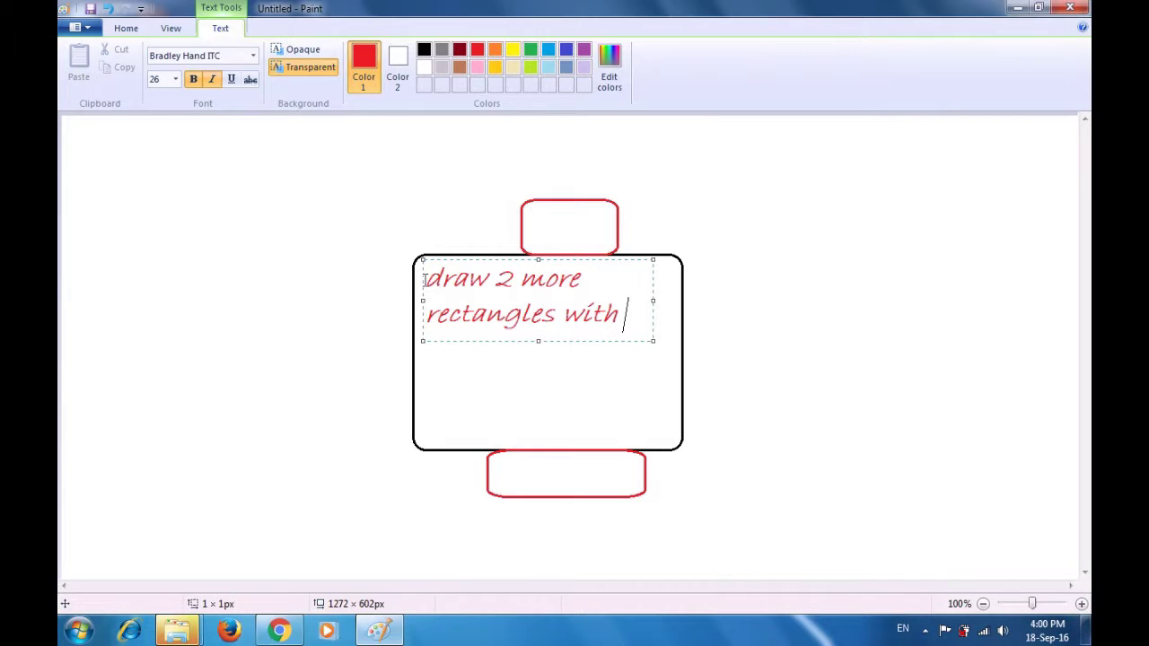
{"action": "type", "text": "rounded "}
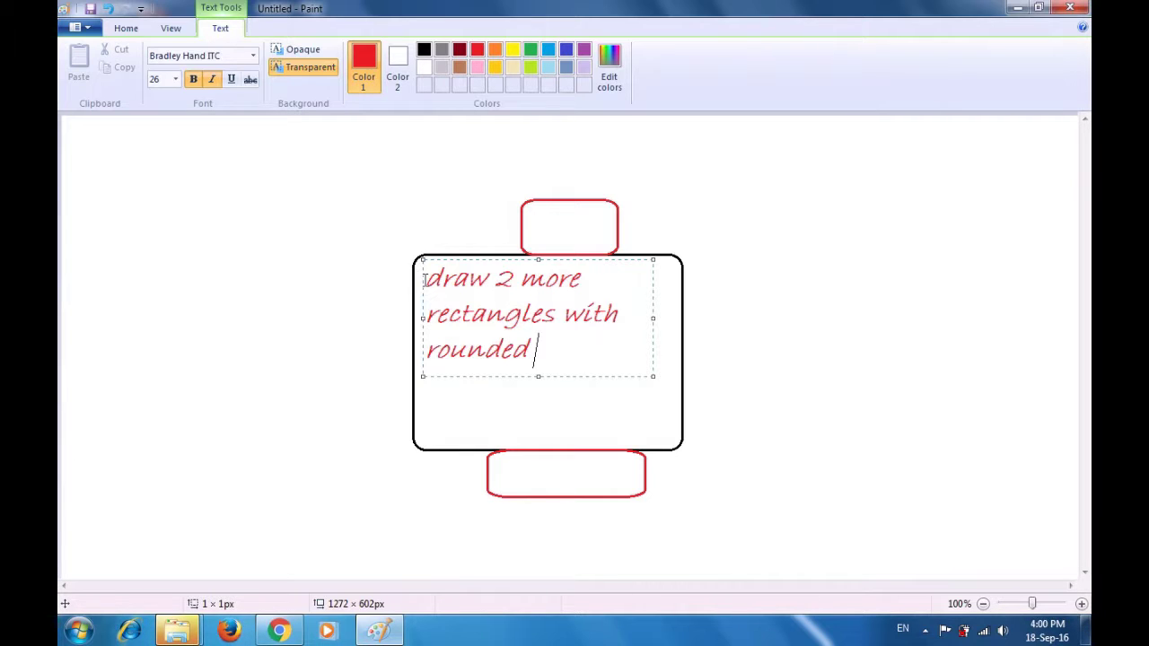
{"action": "type", "text": "r"}
{"action": "key", "text": "BackSpace"}
{"action": "type", "text": "corners"}
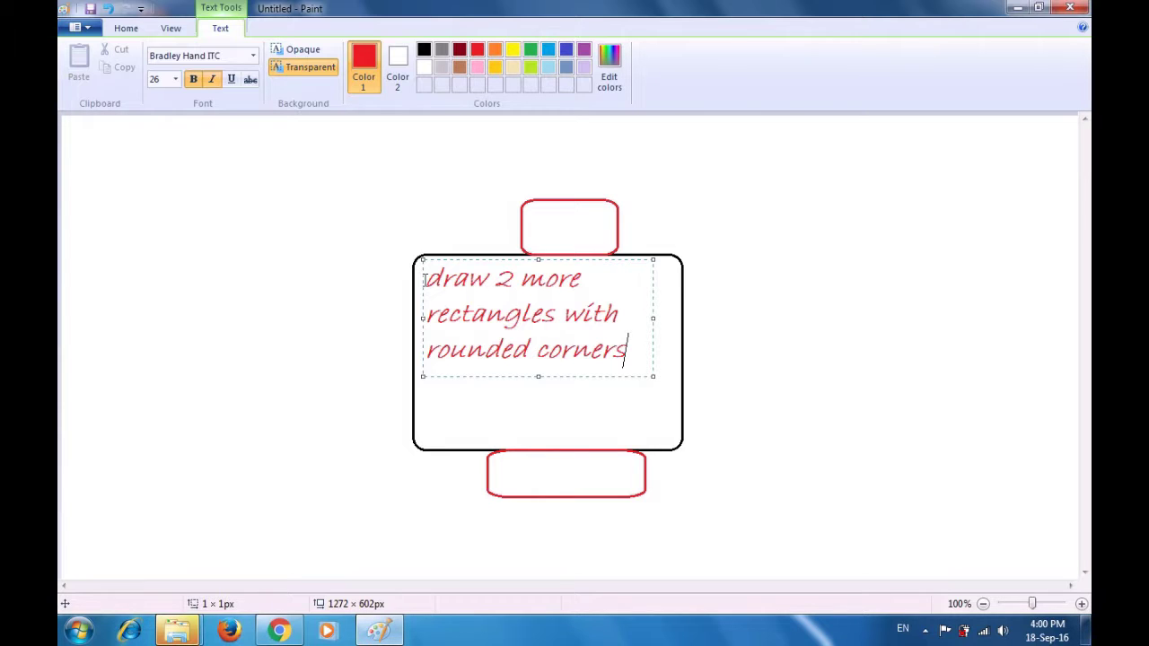
{"action": "left_click", "coordinate": [713, 234]}
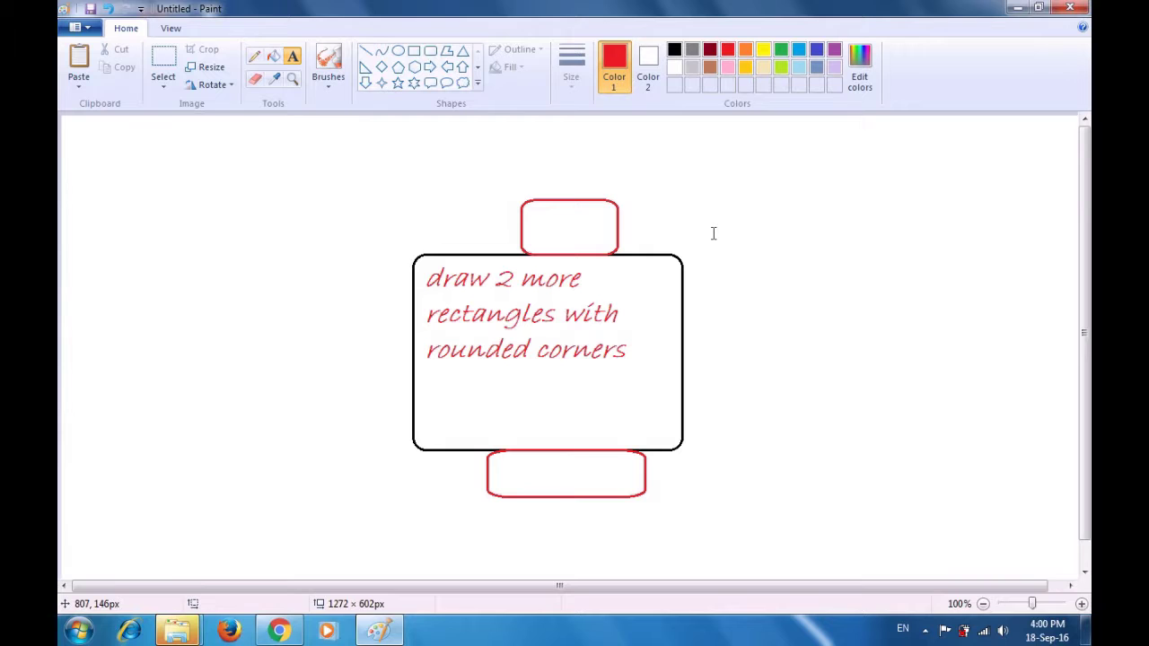
Write the red text "curved line for smilw" near the bottom inside the black rectangle.
{"action": "left_click", "coordinate": [424, 420]}
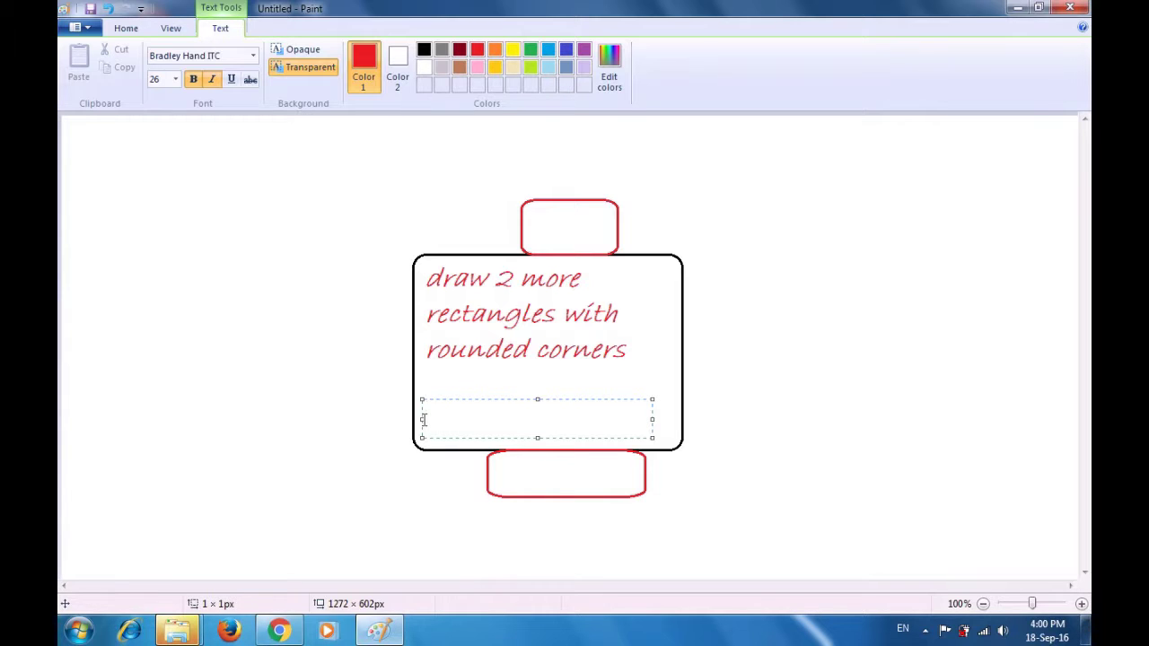
{"action": "type", "text": "curved li"}
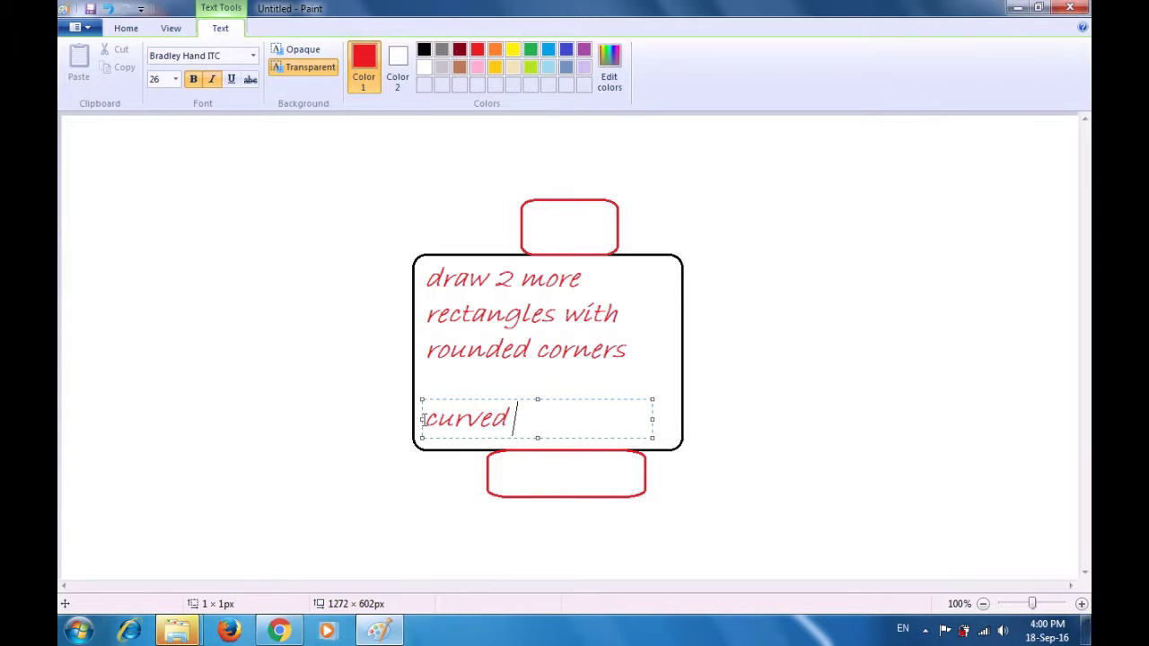
{"action": "type", "text": "ne for"}
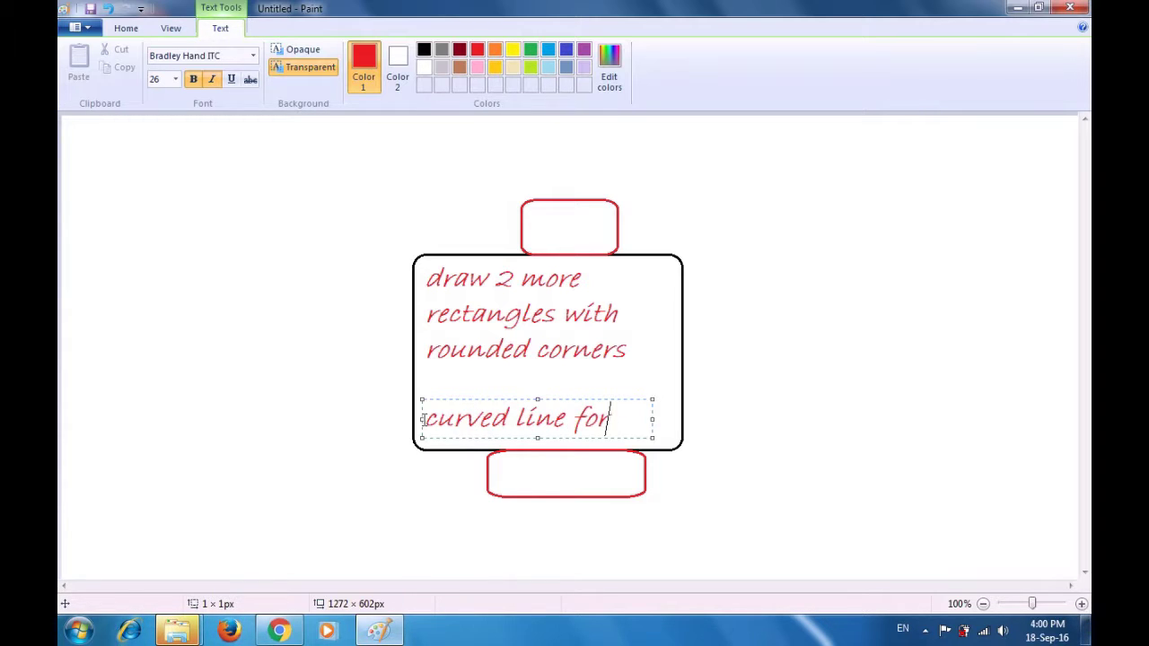
{"action": "type", "text": " smile"}
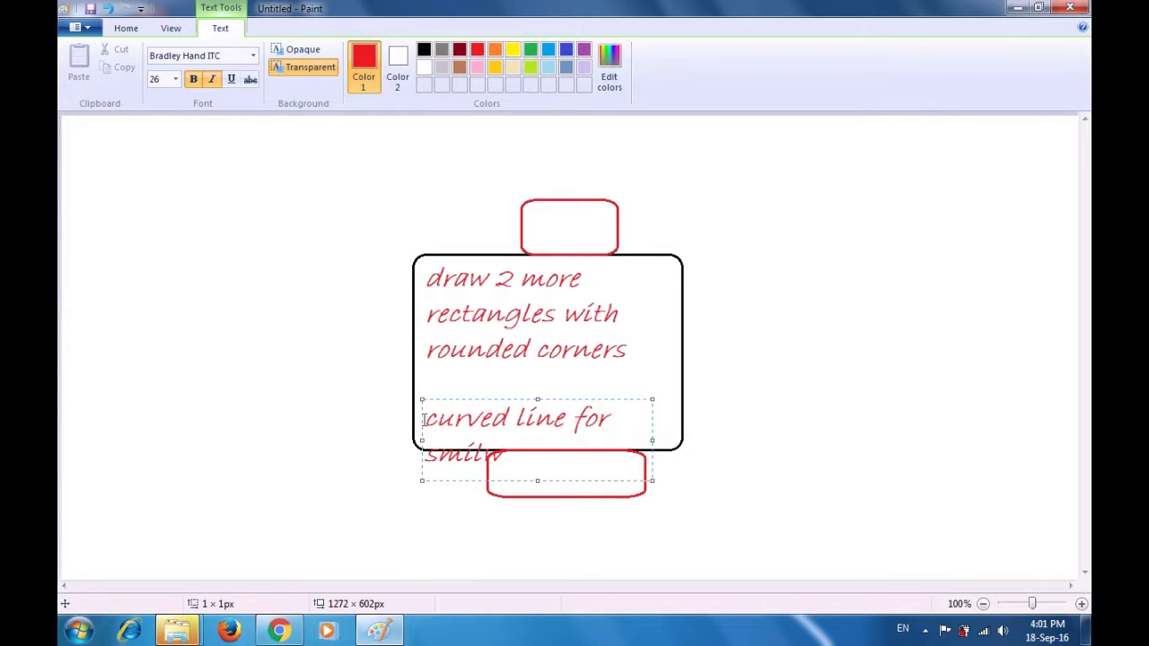
Reduce the whole "curved line" text to font size 16 and commit it to the canvas.
{"action": "key", "text": "ctrl+a"}
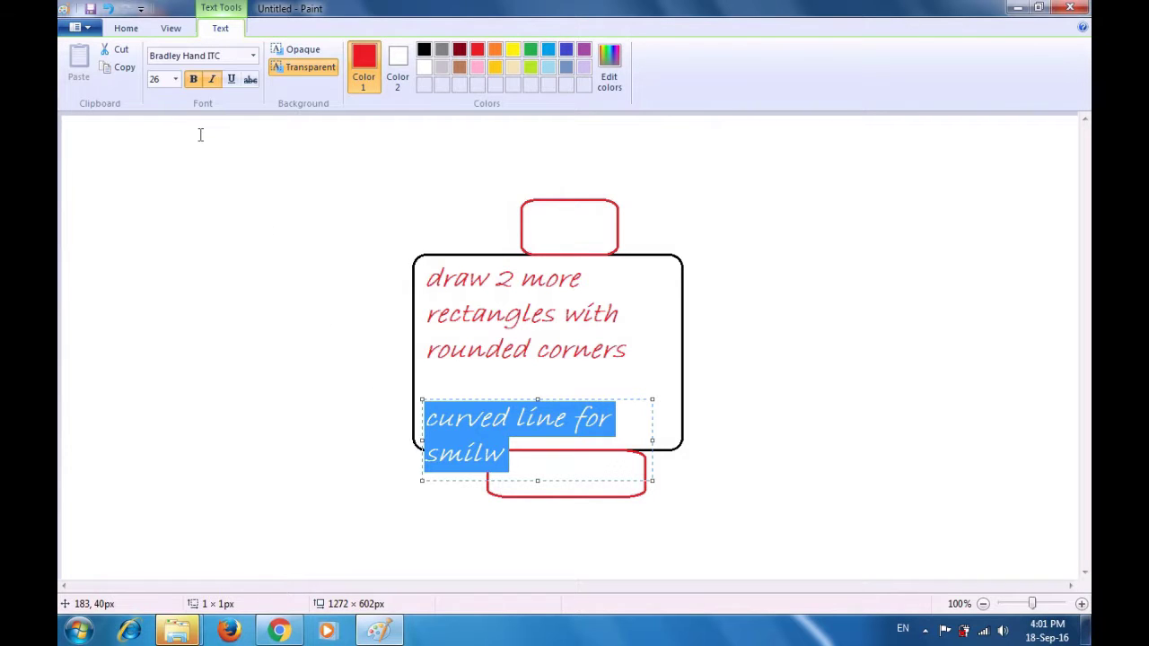
{"action": "left_click", "coordinate": [175, 81]}
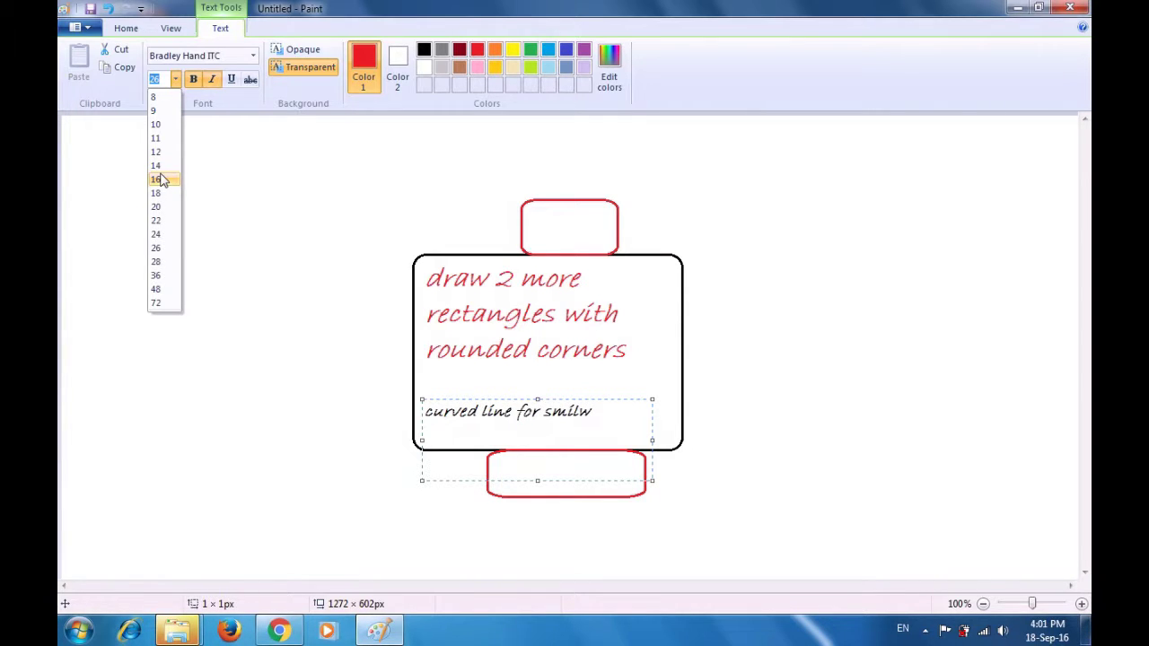
{"action": "left_click", "coordinate": [158, 180]}
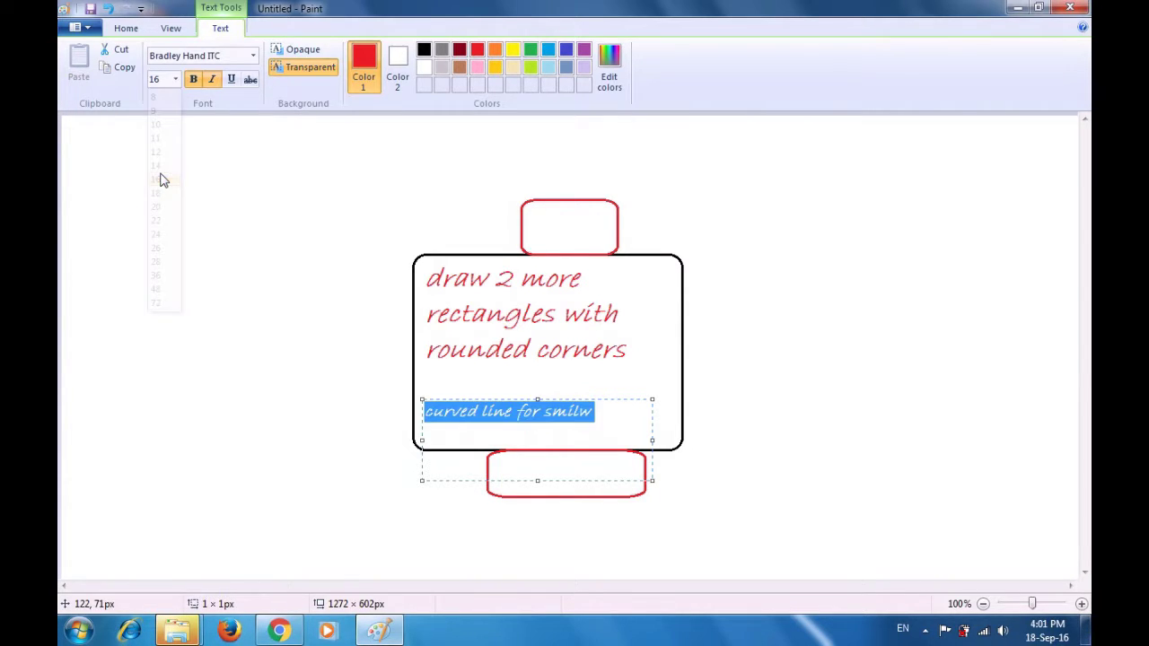
{"action": "left_click", "coordinate": [267, 256]}
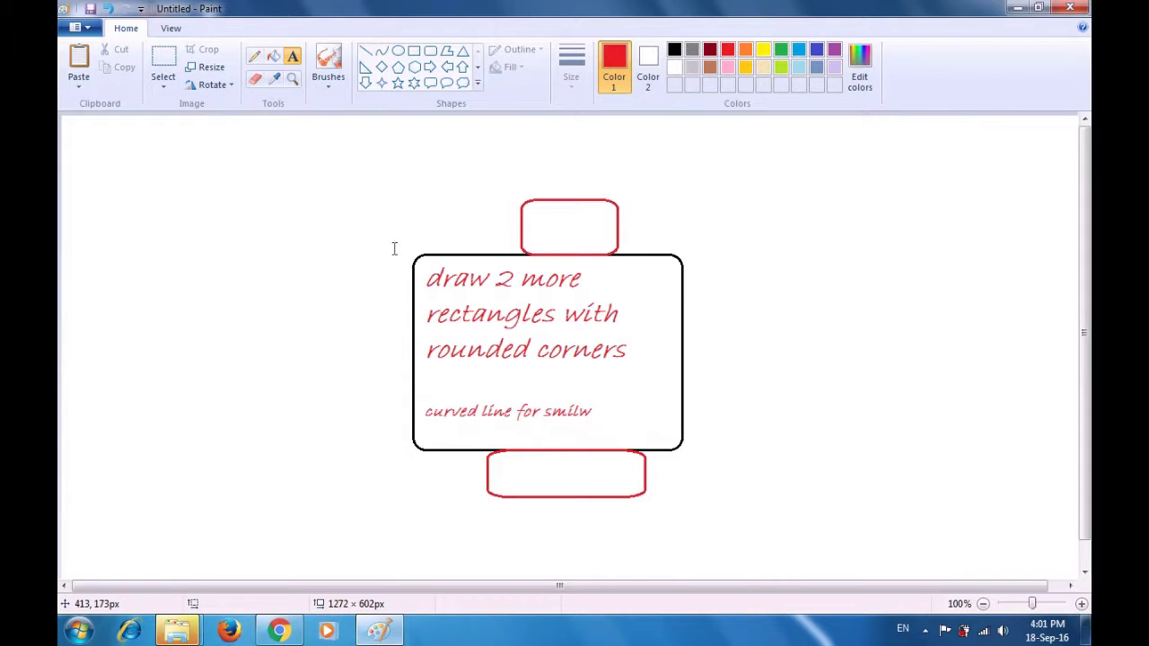
Draw a small oval about 21 × 31 px with solid color fill and black outline just below the word "corners".
{"action": "left_click", "coordinate": [399, 56]}
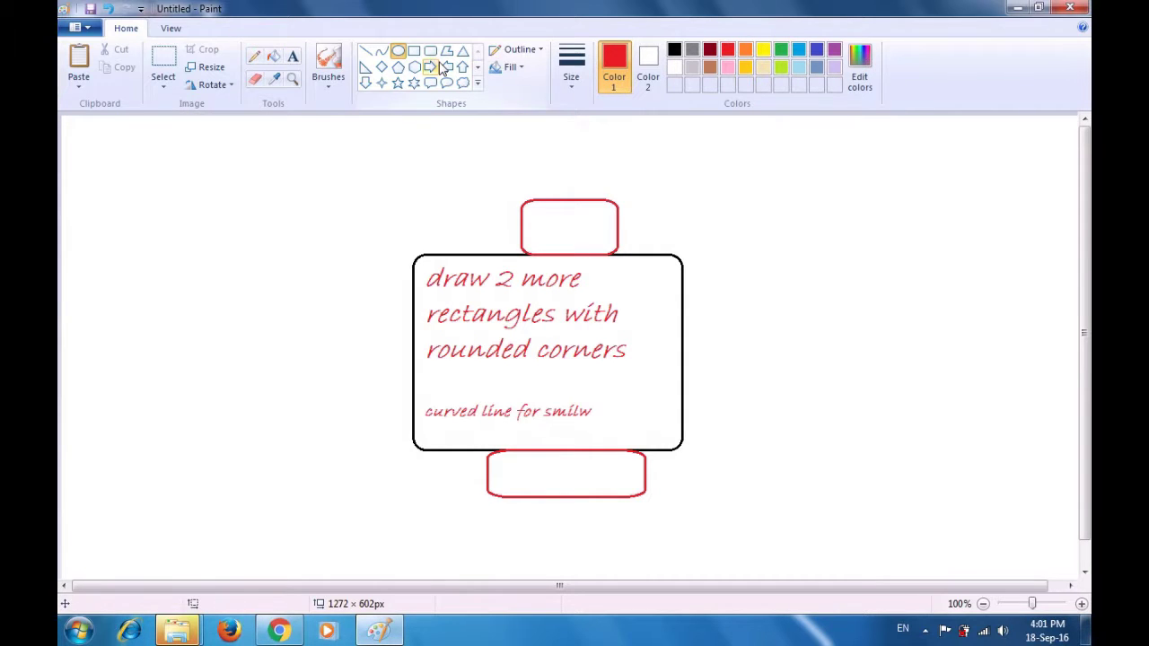
{"action": "left_click", "coordinate": [521, 68]}
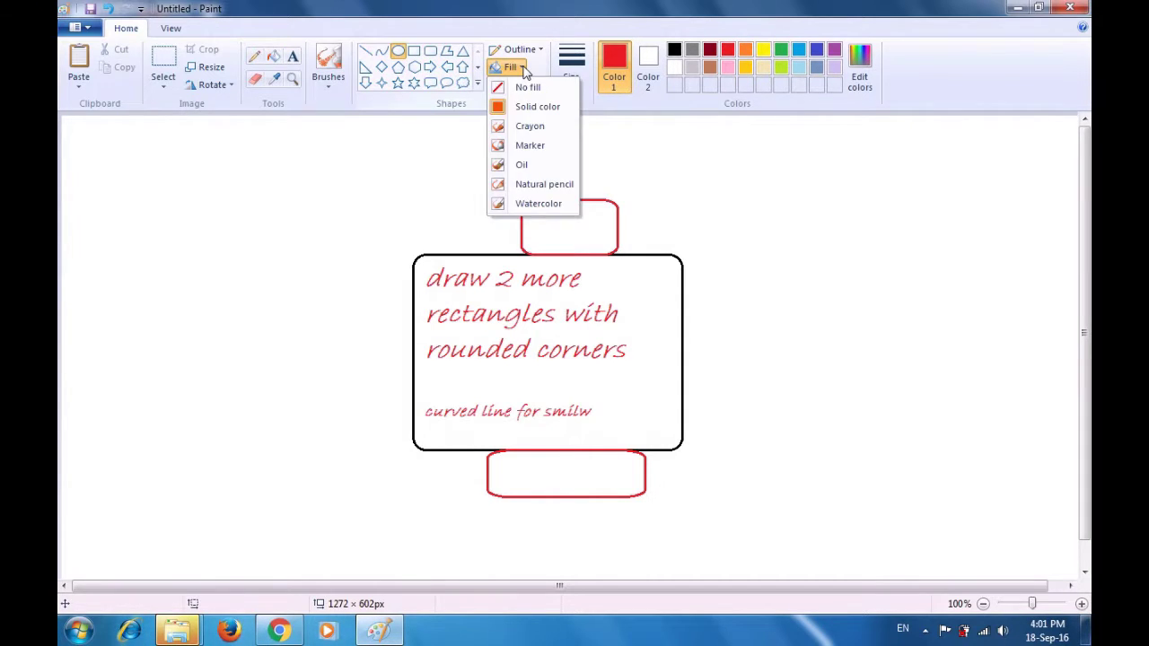
{"action": "left_click", "coordinate": [528, 107]}
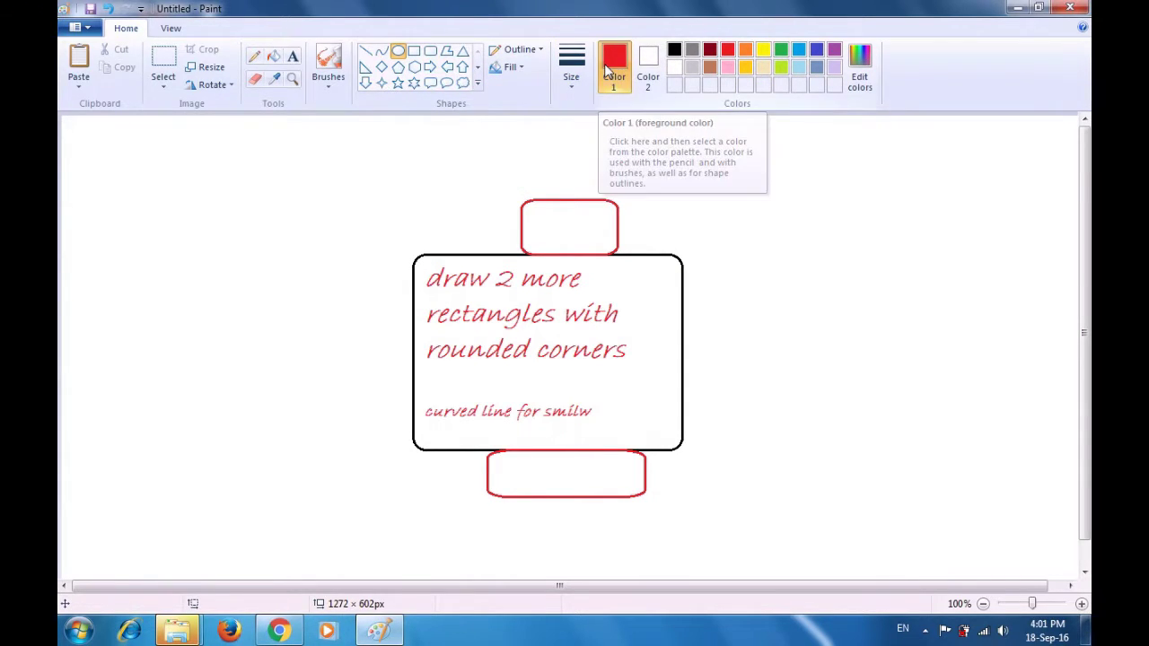
{"action": "left_click", "coordinate": [674, 52]}
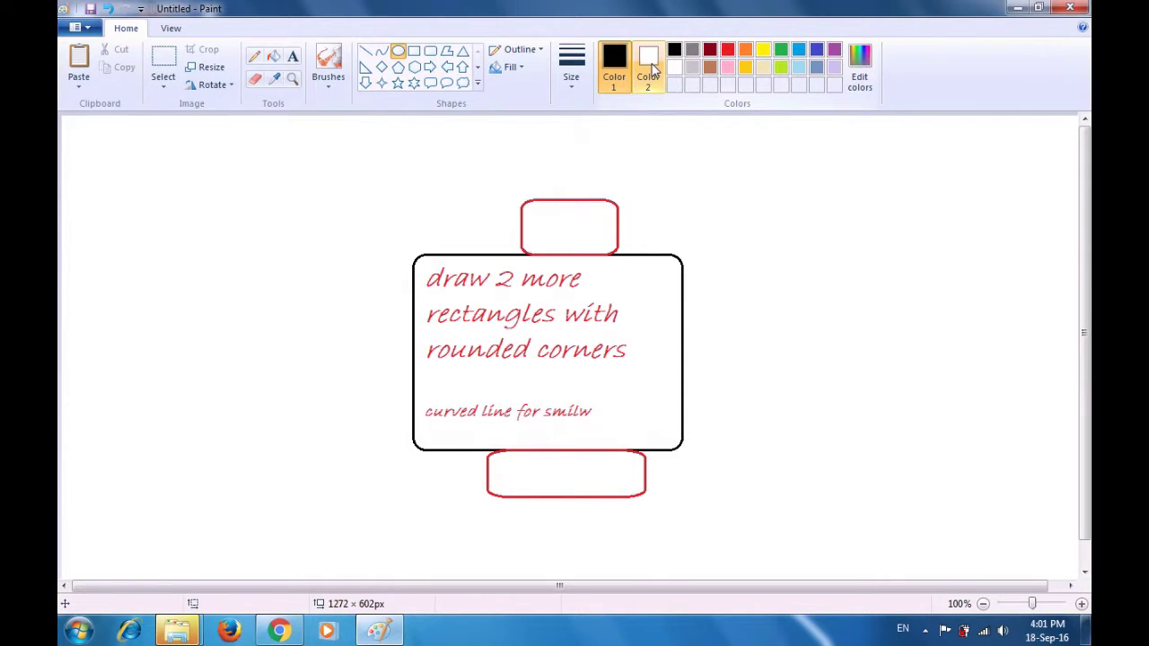
{"action": "left_click", "coordinate": [650, 69]}
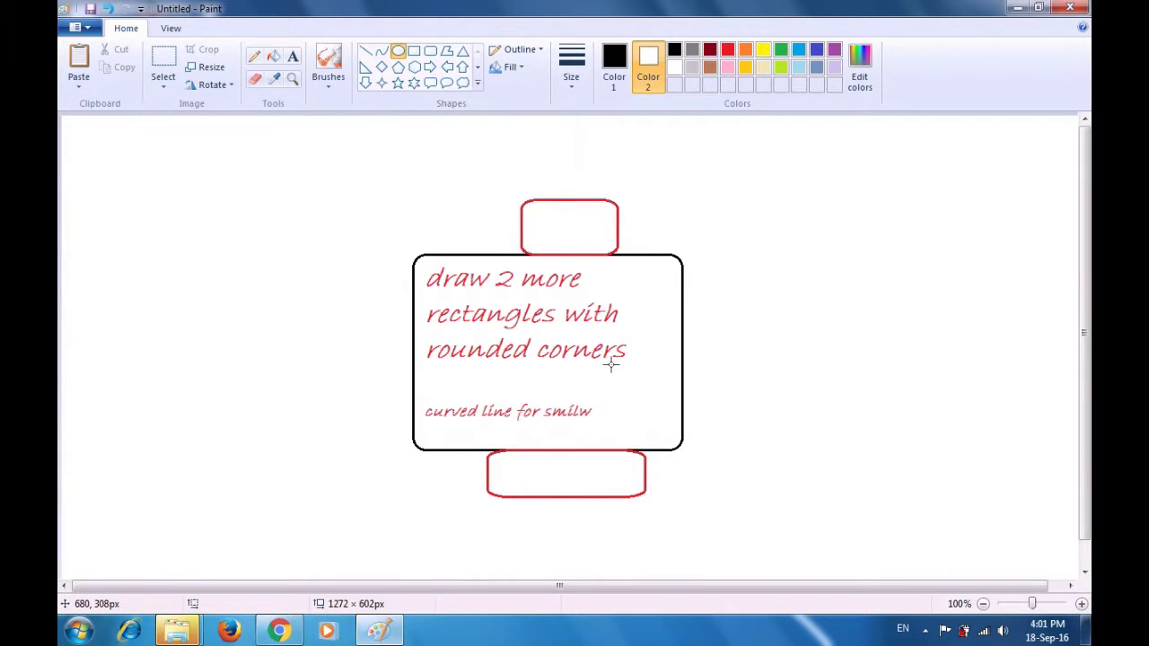
{"action": "left_click_drag", "start_coordinate": [611, 364], "coordinate": [628, 389]}
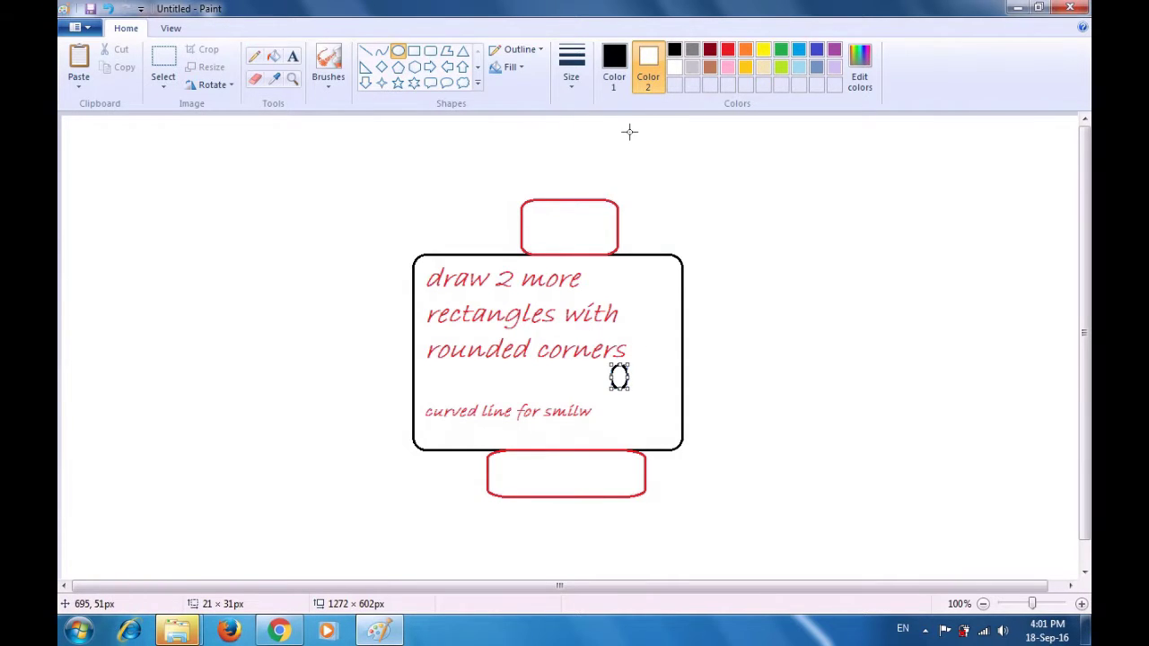
Fill the small oval with black by changing the background color, and deselect it.
{"action": "left_click", "coordinate": [646, 75]}
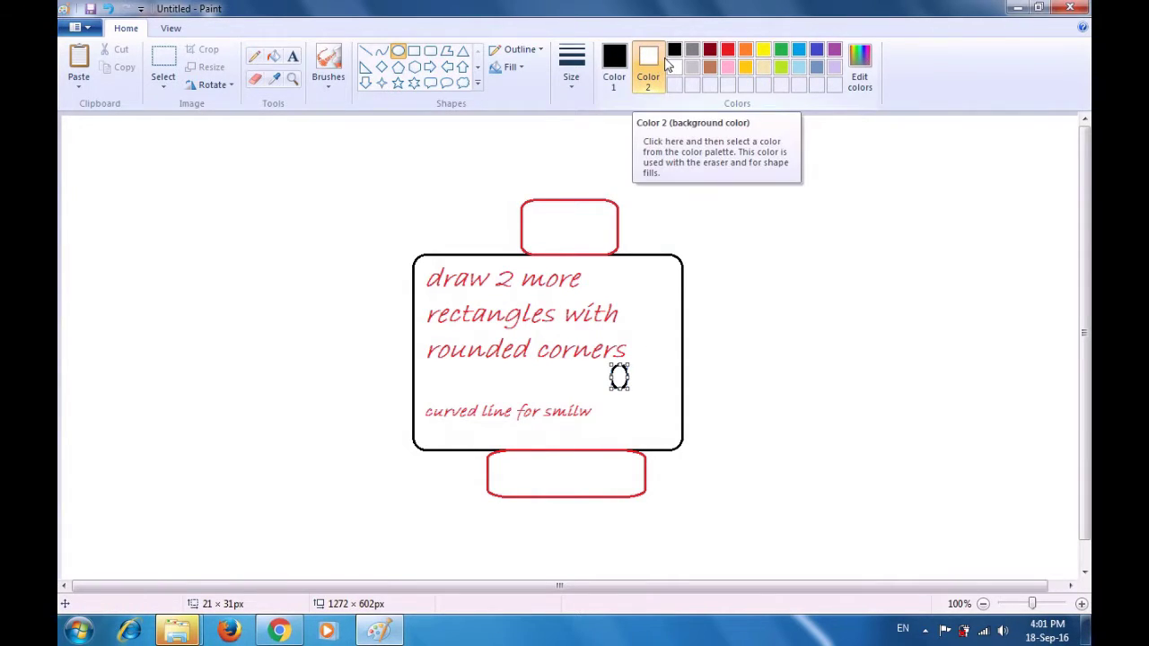
{"action": "left_click", "coordinate": [673, 54]}
{"action": "left_click", "coordinate": [673, 56]}
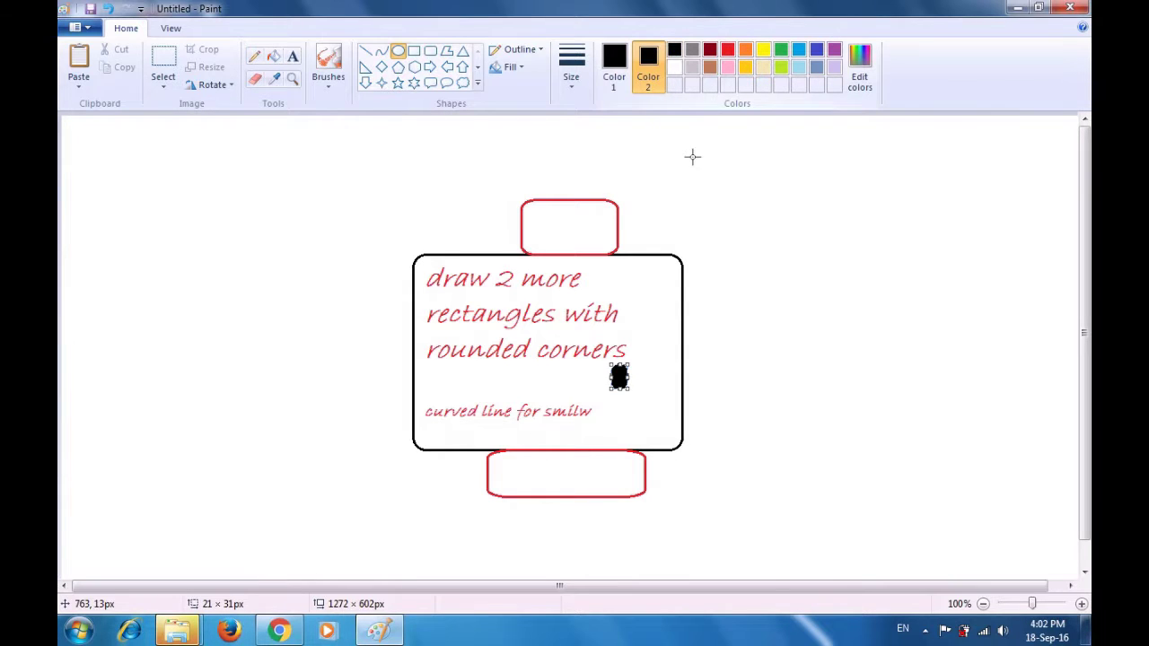
{"action": "left_click", "coordinate": [716, 182]}
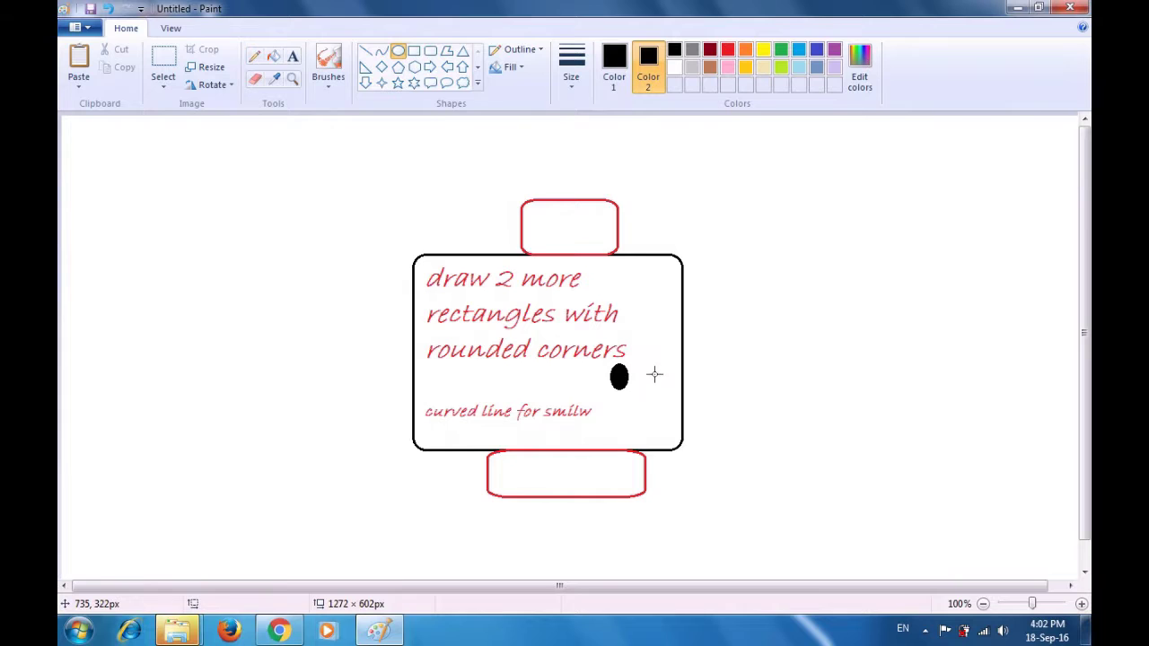
Draw a second black-filled oval about 23 × 27 px beside the first, nudge it upward to line up with it, and deselect it.
{"action": "mouse_move", "coordinate": [654, 369]}
{"action": "left_mouse_down"}
{"action": "mouse_move", "coordinate": [671, 394]}
{"action": "mouse_move", "coordinate": [652, 370]}
{"action": "left_mouse_up"}
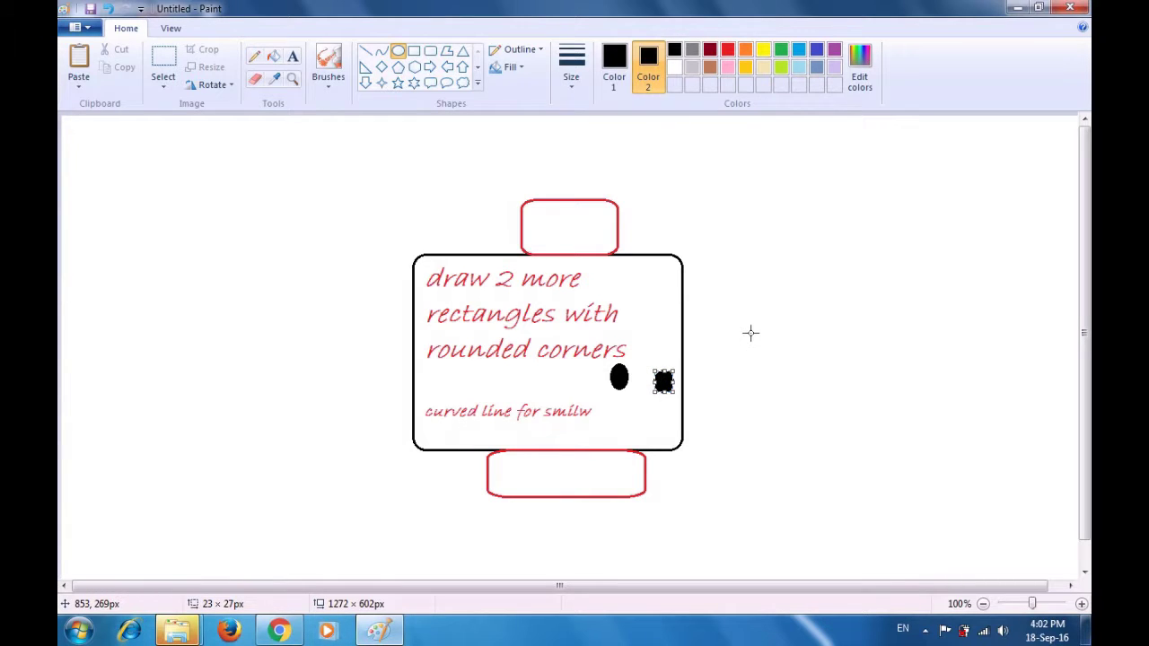
{"action": "key", "text": "Up"}
{"action": "key", "text": "Up"}
{"action": "key", "text": "Up"}
{"action": "key", "text": "Up"}
{"action": "key", "text": "Up"}
{"action": "key", "text": "Up"}
{"action": "key", "text": "Left"}
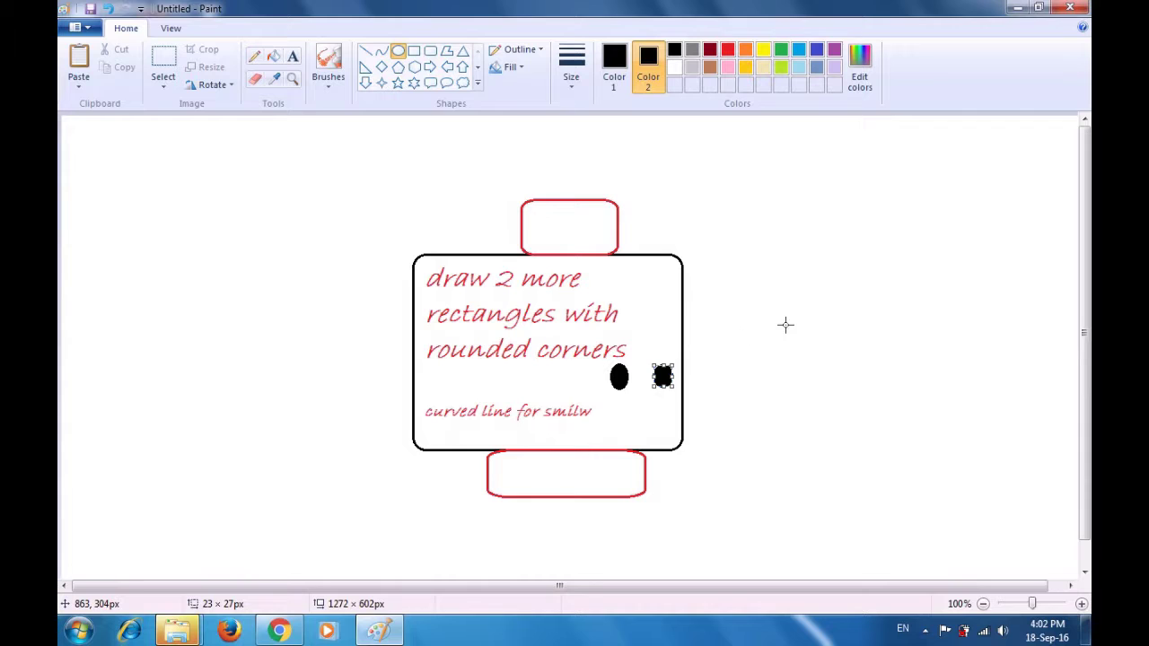
{"action": "left_click", "coordinate": [789, 316]}
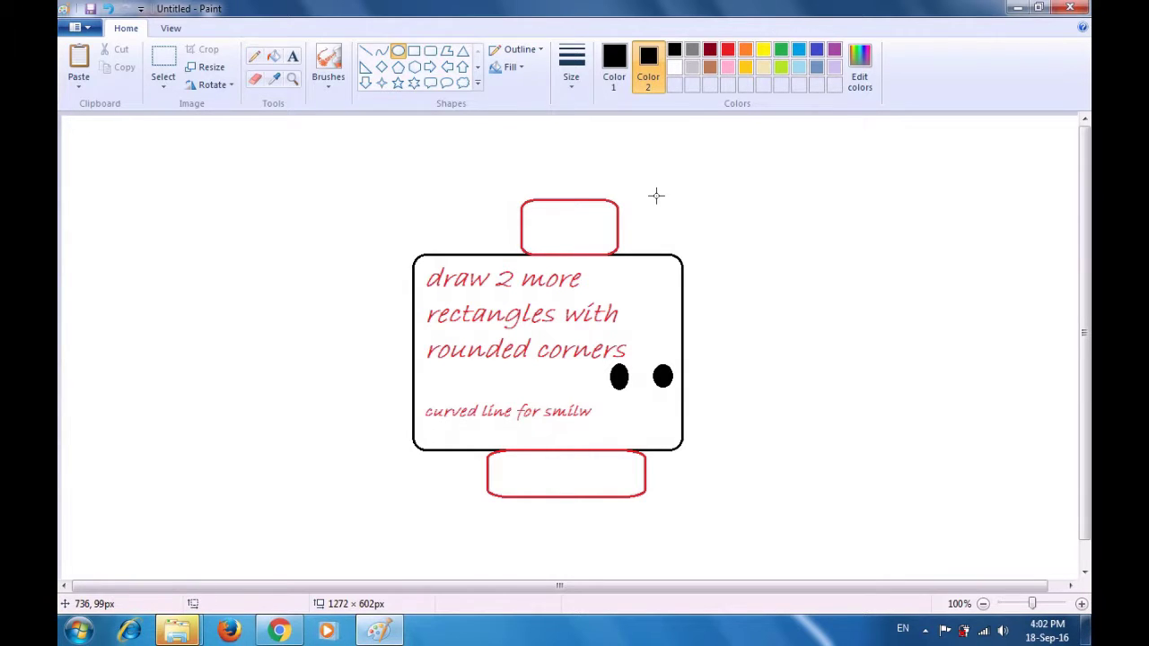
Draw a red circle outline about 60 × 60 px with no fill on the blank canvas beside the black rectangle.
{"action": "left_click", "coordinate": [612, 71]}
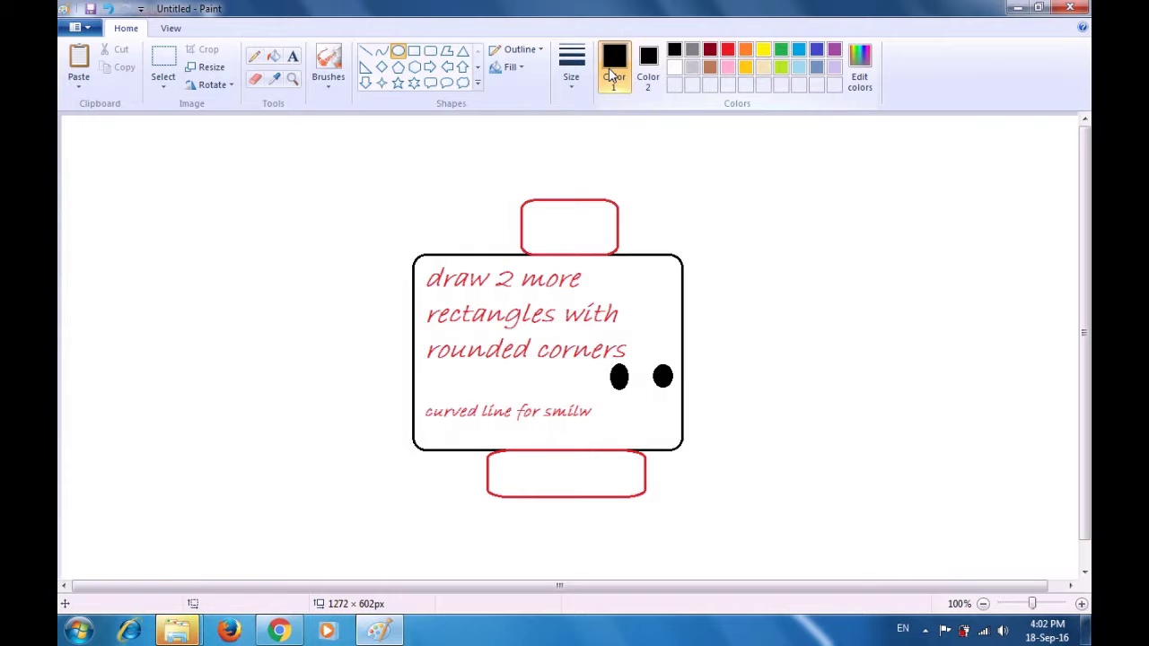
{"action": "left_click", "coordinate": [729, 50]}
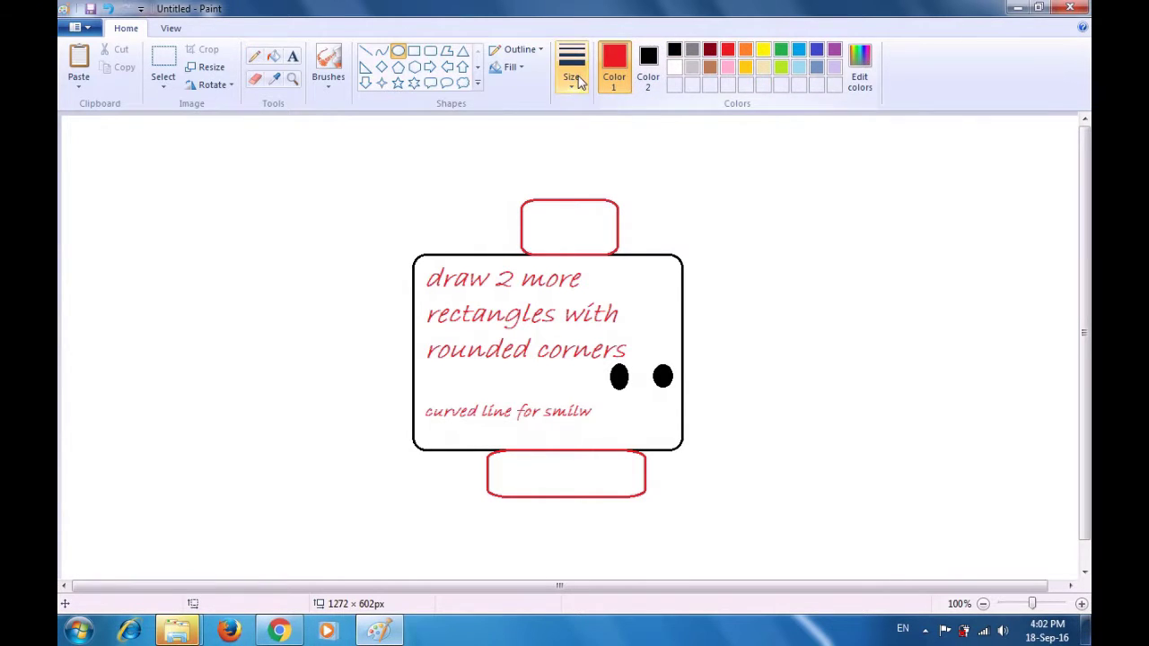
{"action": "left_click", "coordinate": [517, 68]}
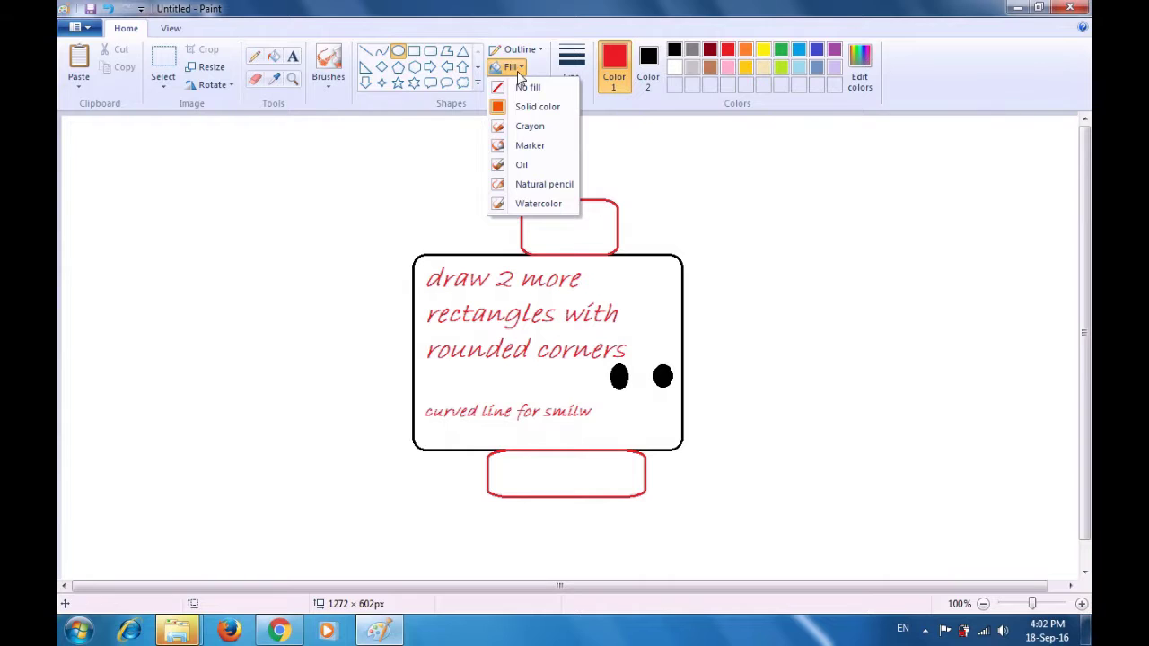
{"action": "left_click", "coordinate": [527, 90]}
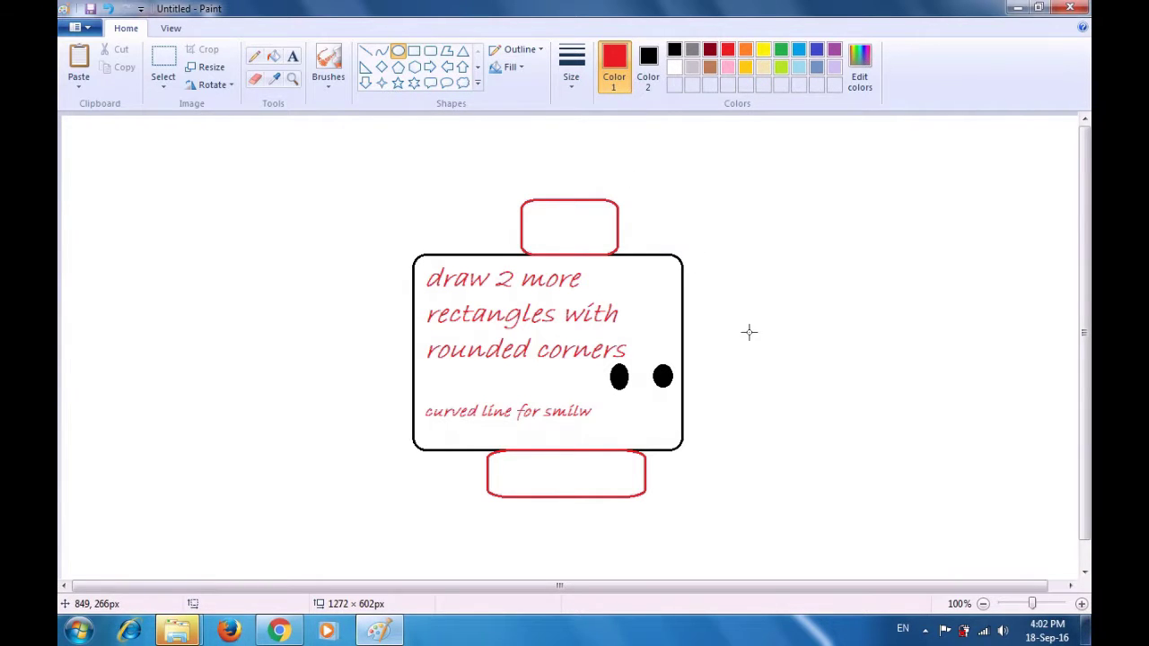
{"action": "left_click_drag", "start_coordinate": [761, 357], "coordinate": [810, 404]}
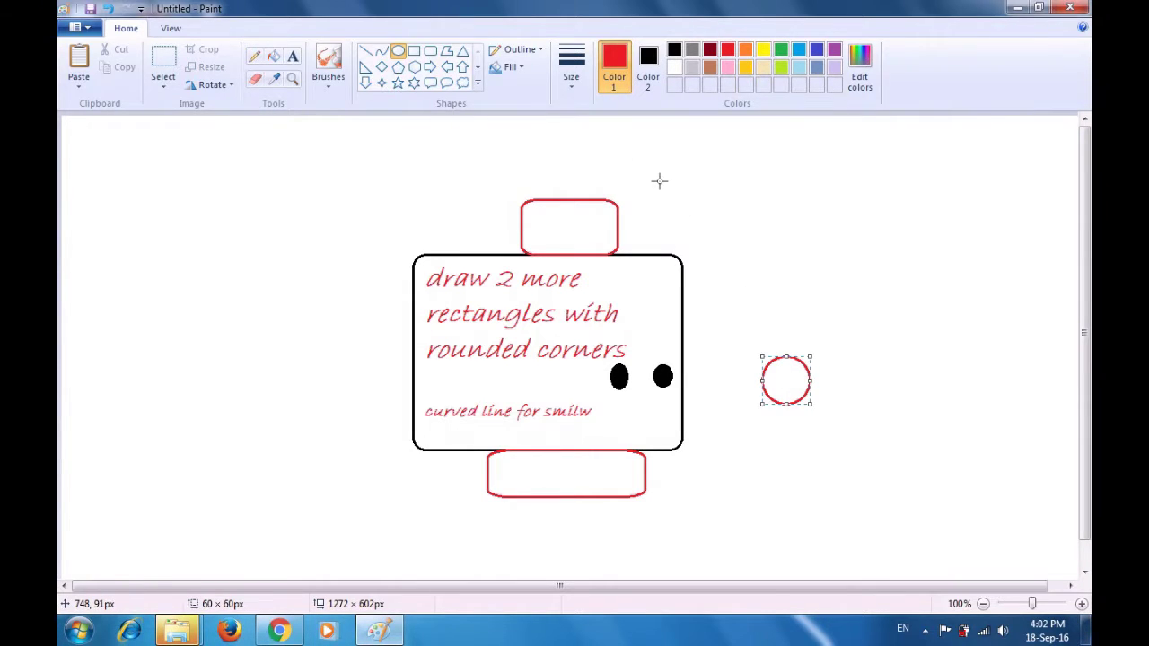
Thicken the red circle's outline to the third line size and commit it to the canvas.
{"action": "left_click", "coordinate": [576, 90]}
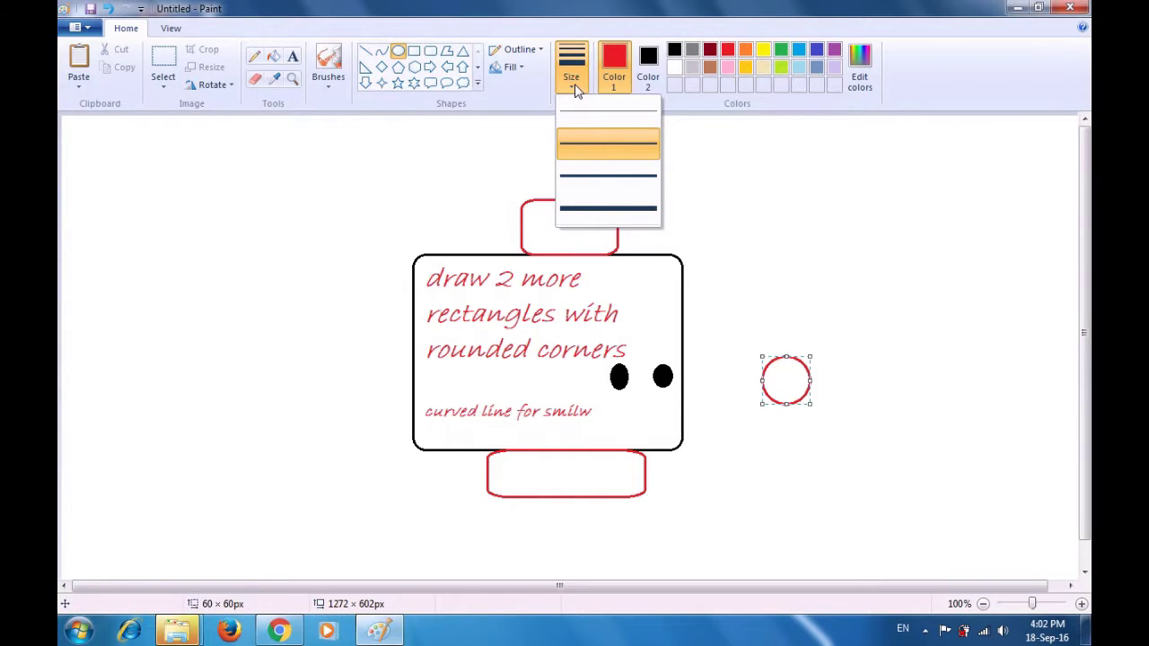
{"action": "left_click", "coordinate": [589, 173]}
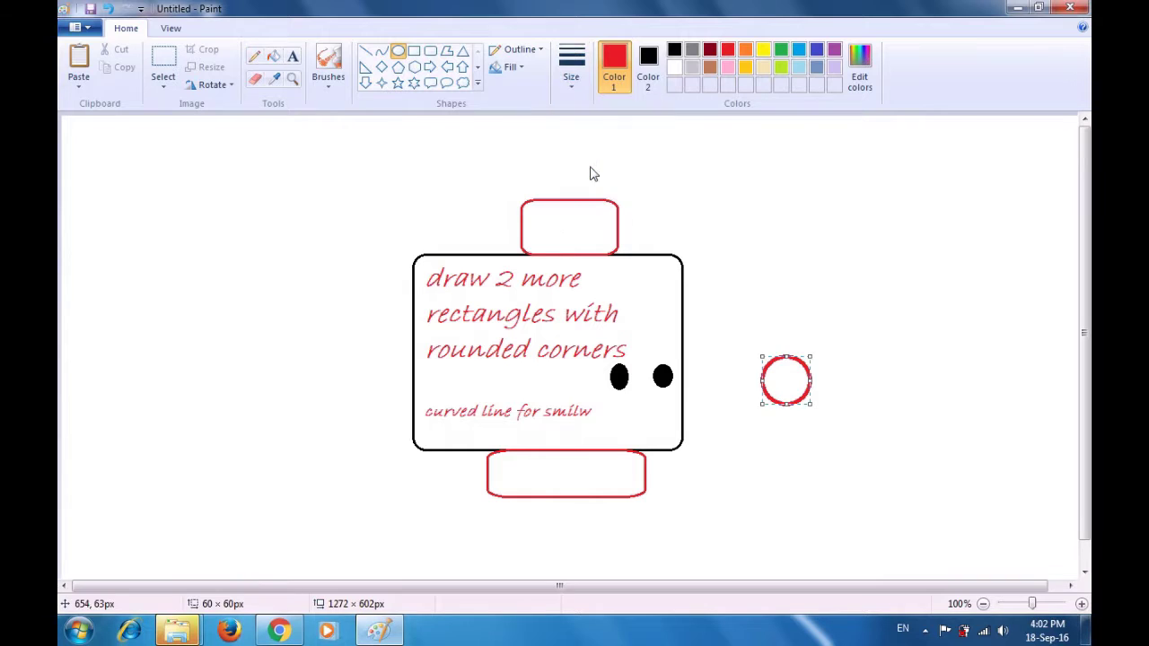
{"action": "left_click", "coordinate": [737, 256]}
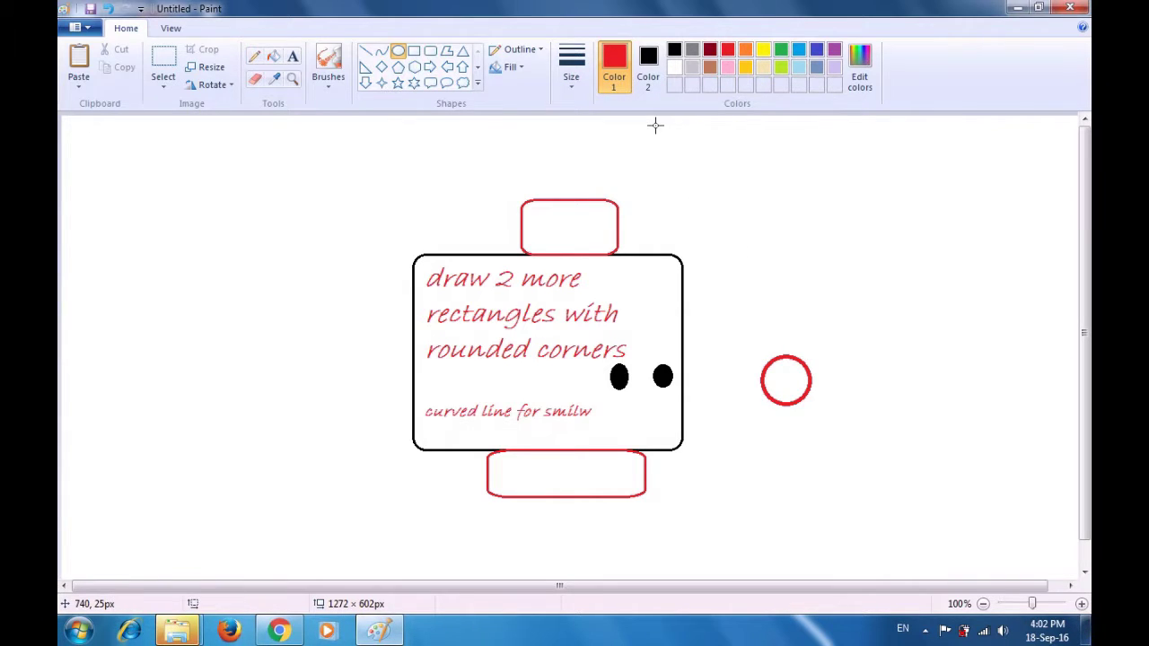
Change the background color to white and delete the upper half of the red circle with a rectangular selection.
{"action": "left_click", "coordinate": [647, 72]}
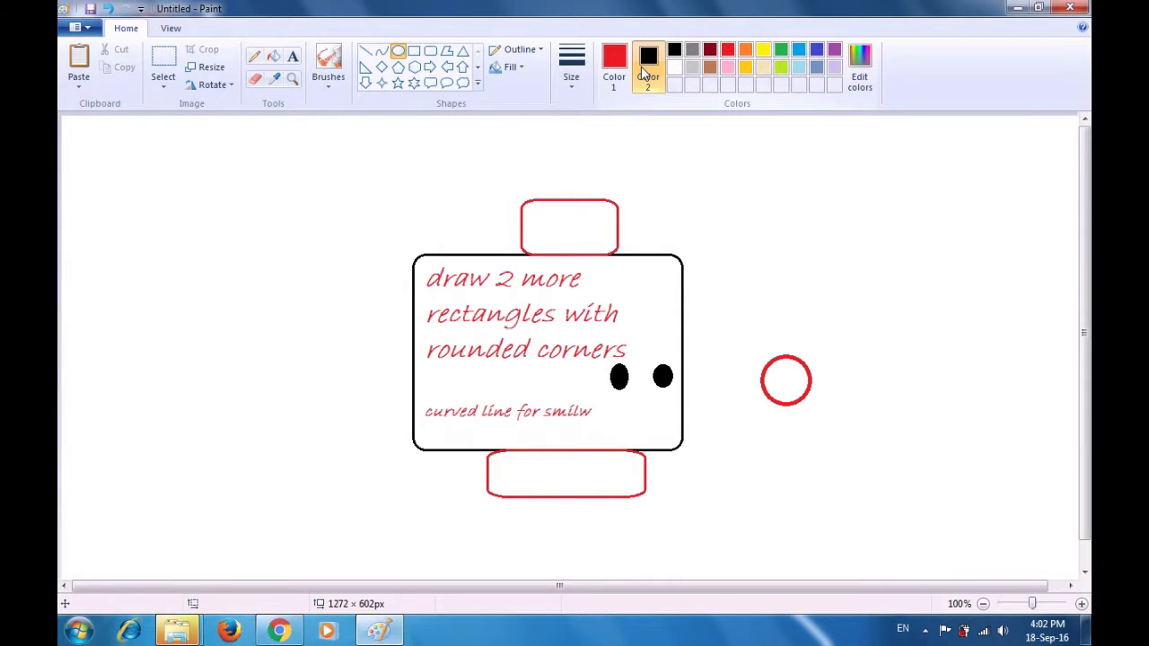
{"action": "left_click", "coordinate": [674, 66]}
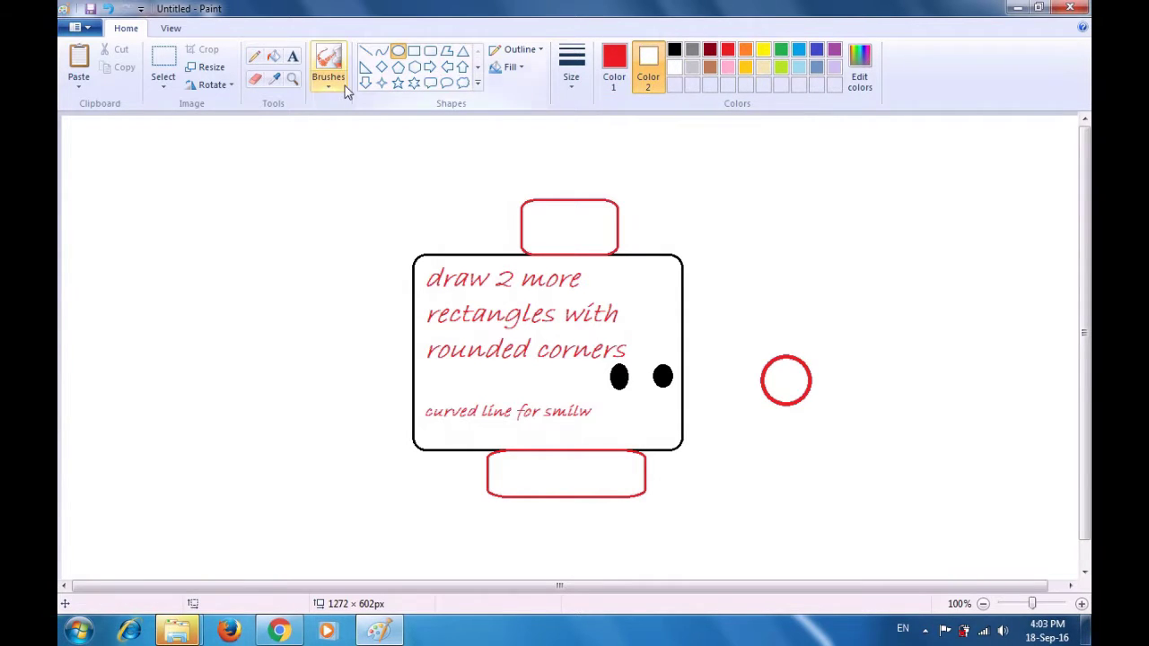
{"action": "left_click", "coordinate": [169, 64]}
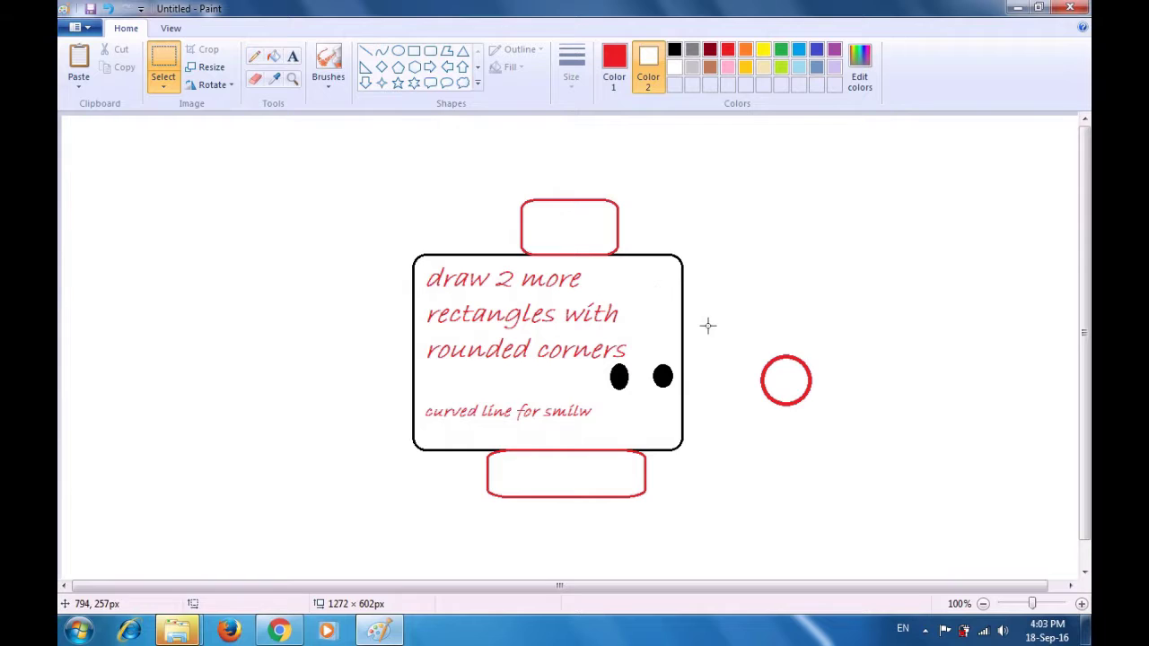
{"action": "left_click_drag", "start_coordinate": [736, 345], "coordinate": [867, 380]}
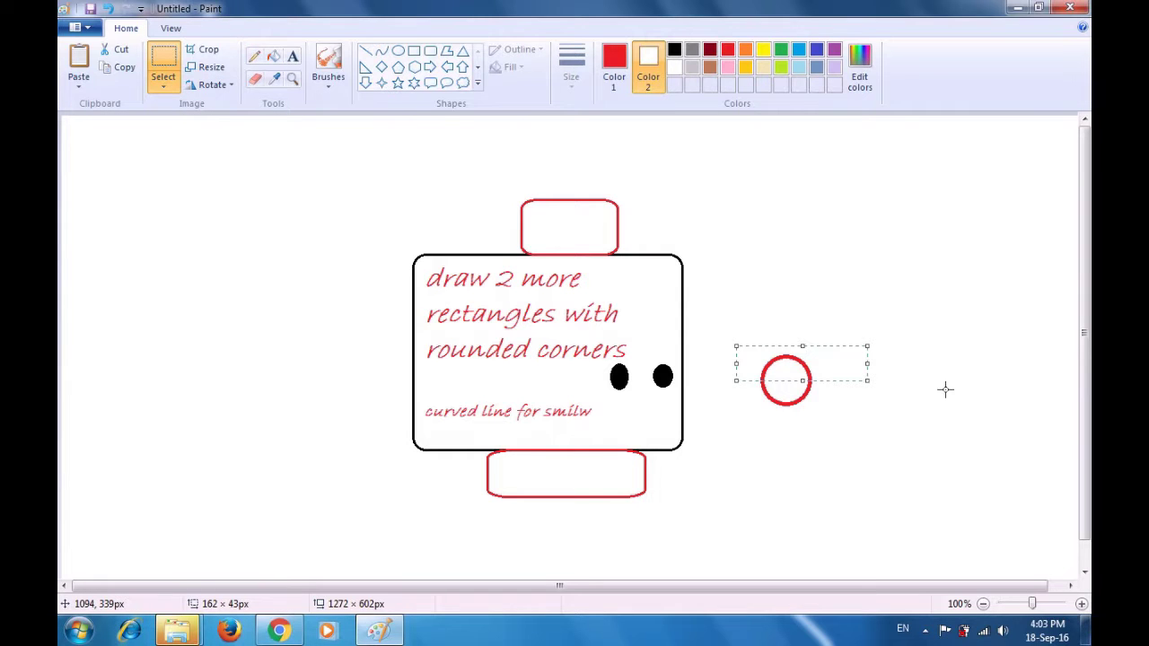
{"action": "key", "text": "Delete"}
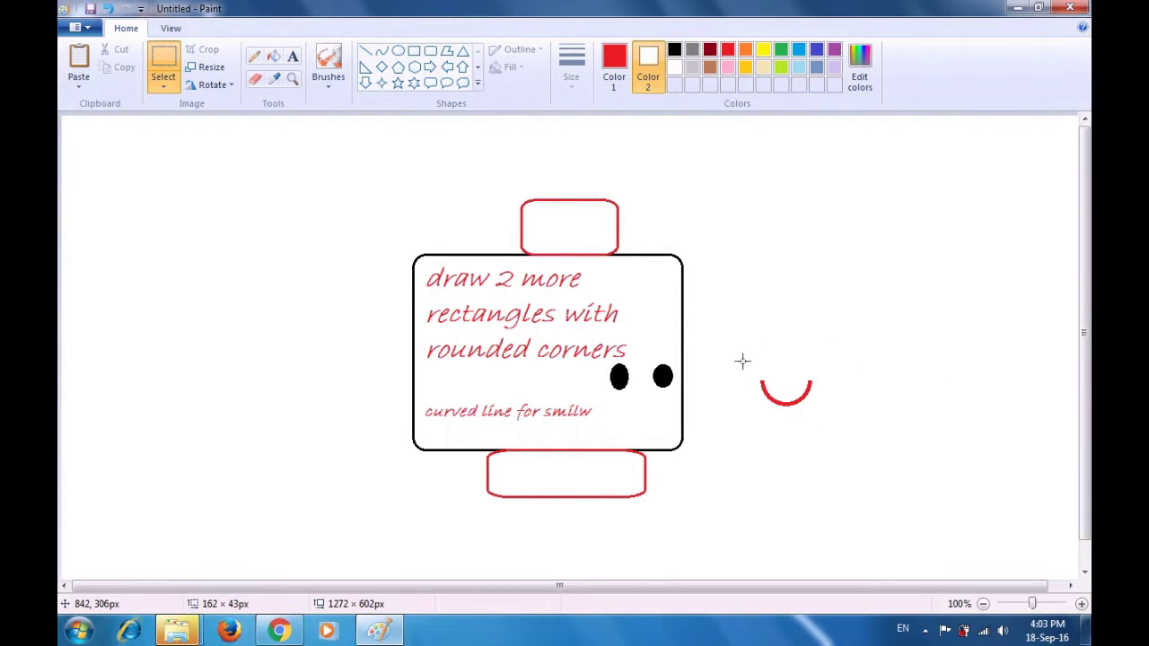
Move the remaining red arc below the two black ovals as a smile, turn on transparent selection, fine-tune its position and deselect it.
{"action": "left_click_drag", "start_coordinate": [741, 362], "coordinate": [660, 434]}
{"action": "key", "text": "Escape"}
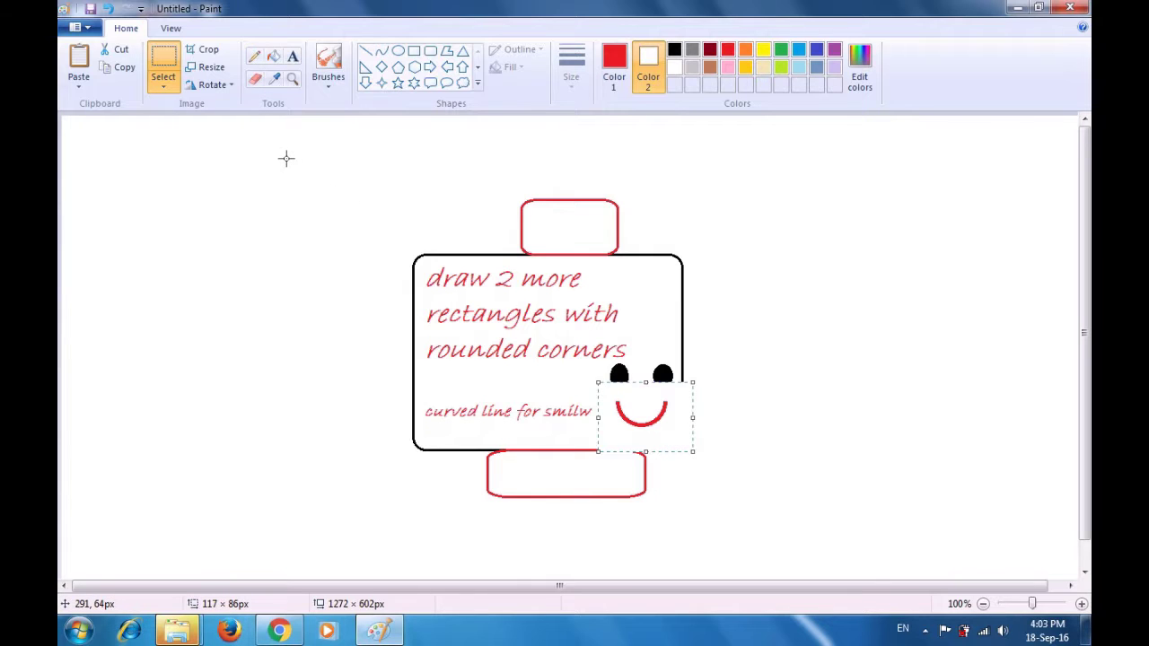
{"action": "left_click", "coordinate": [164, 88]}
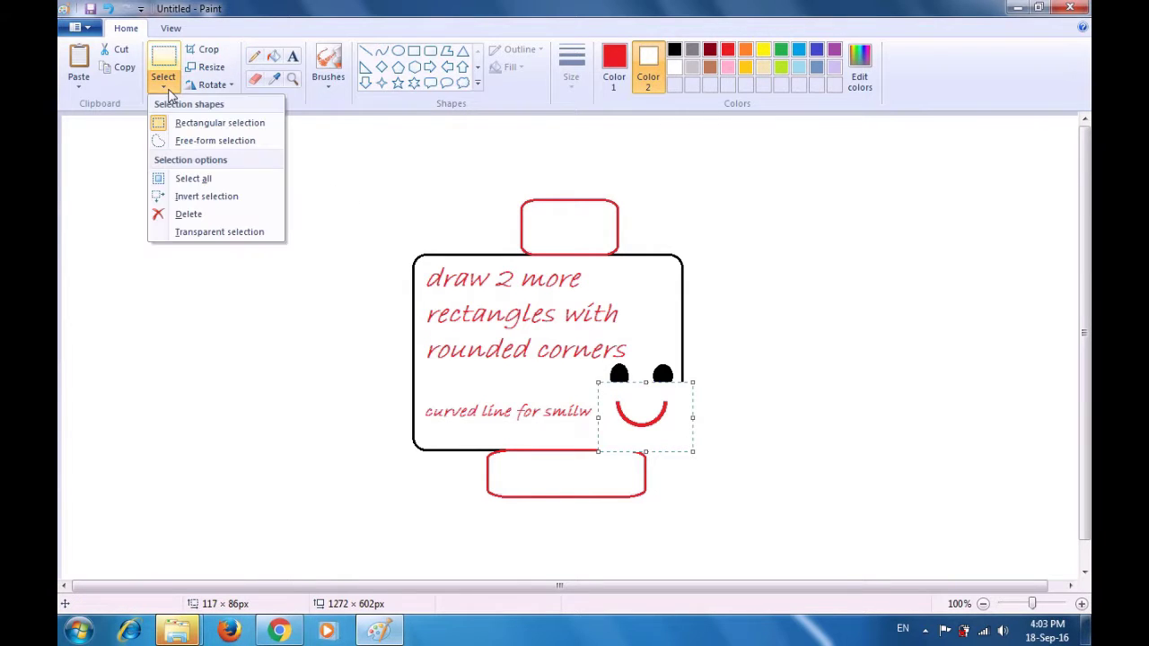
{"action": "left_click", "coordinate": [199, 233]}
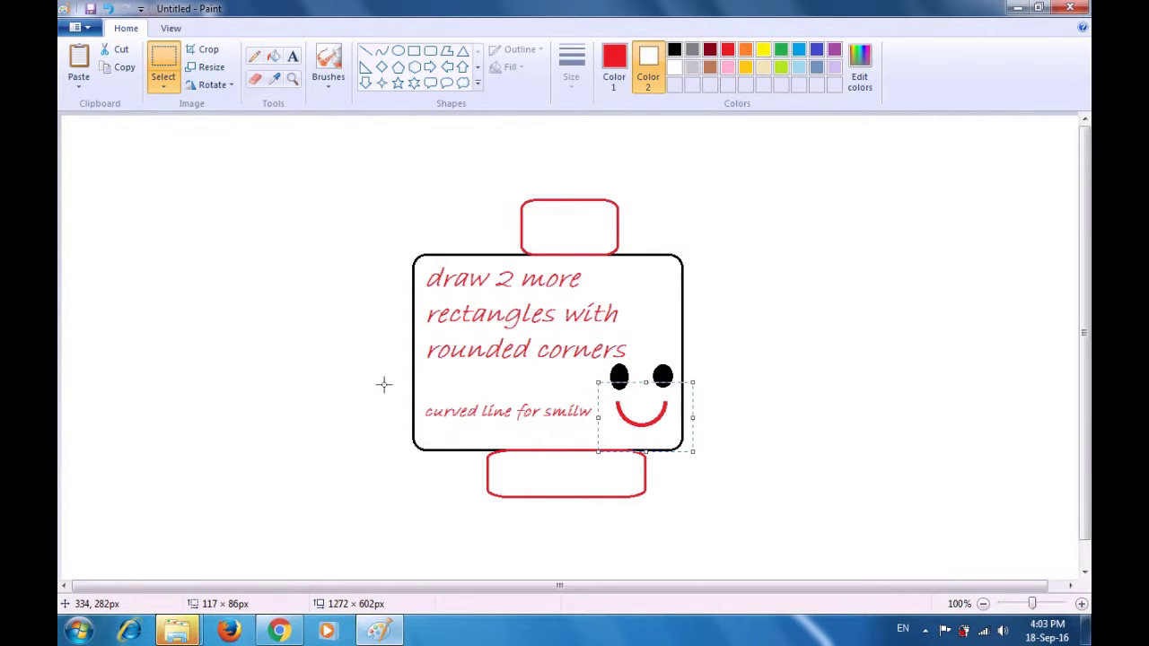
{"action": "left_click_drag", "start_coordinate": [644, 424], "coordinate": [643, 426]}
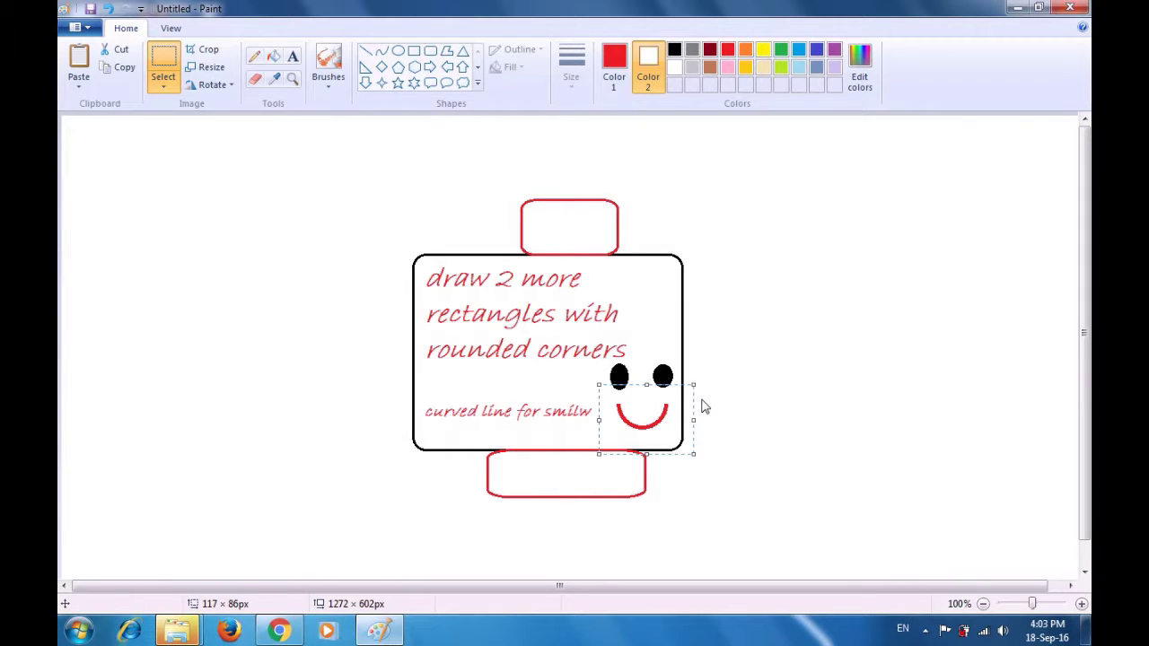
{"action": "left_click", "coordinate": [784, 363]}
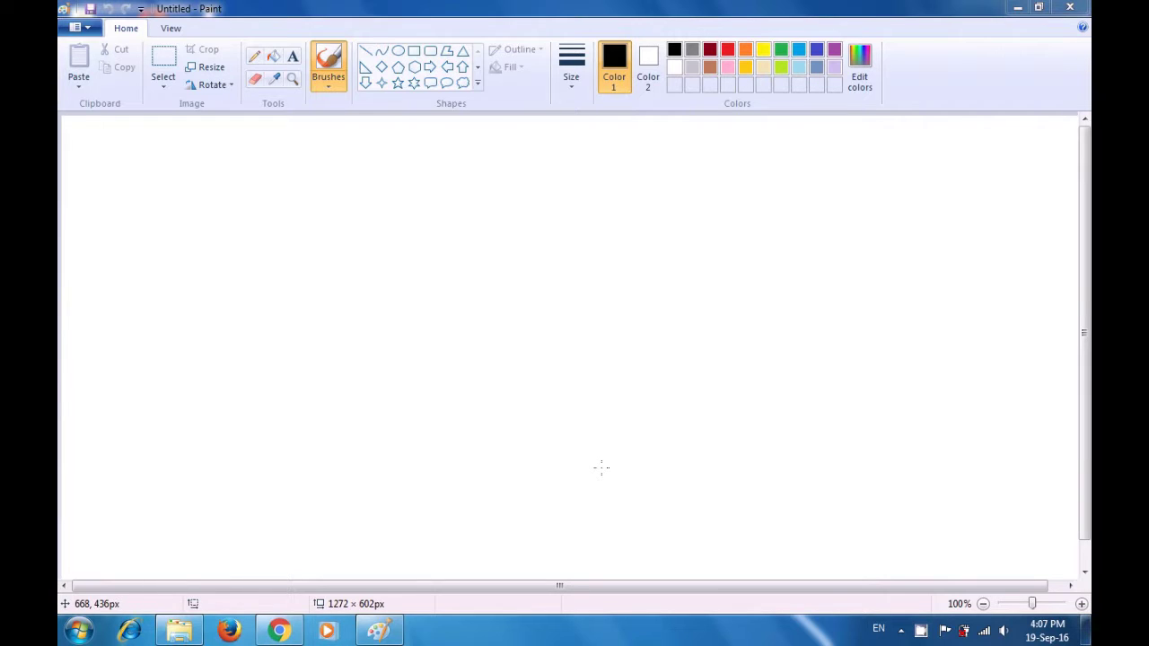
Draw a large black letter A freehand with the Pencil near the upper left of the blank canvas, using the thinnest line.
{"action": "left_click", "coordinate": [256, 59]}
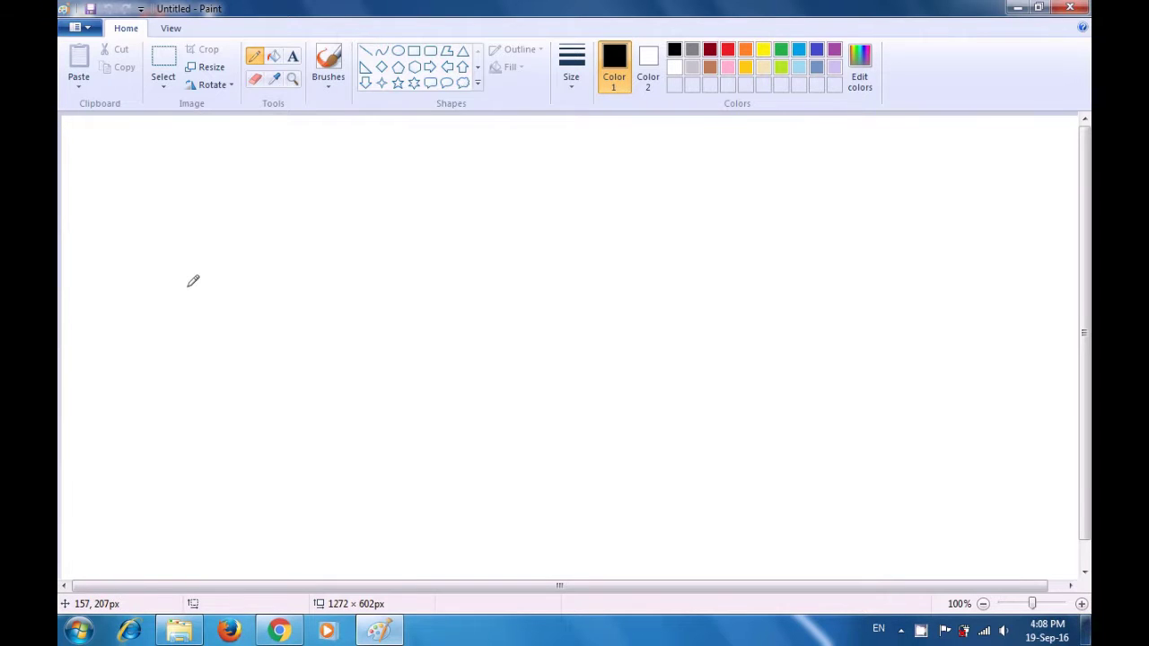
{"action": "mouse_move", "coordinate": [184, 299]}
{"action": "left_mouse_down"}
{"action": "mouse_move", "coordinate": [226, 196]}
{"action": "mouse_move", "coordinate": [257, 181]}
{"action": "mouse_move", "coordinate": [278, 202]}
{"action": "mouse_move", "coordinate": [302, 308]}
{"action": "left_mouse_up"}
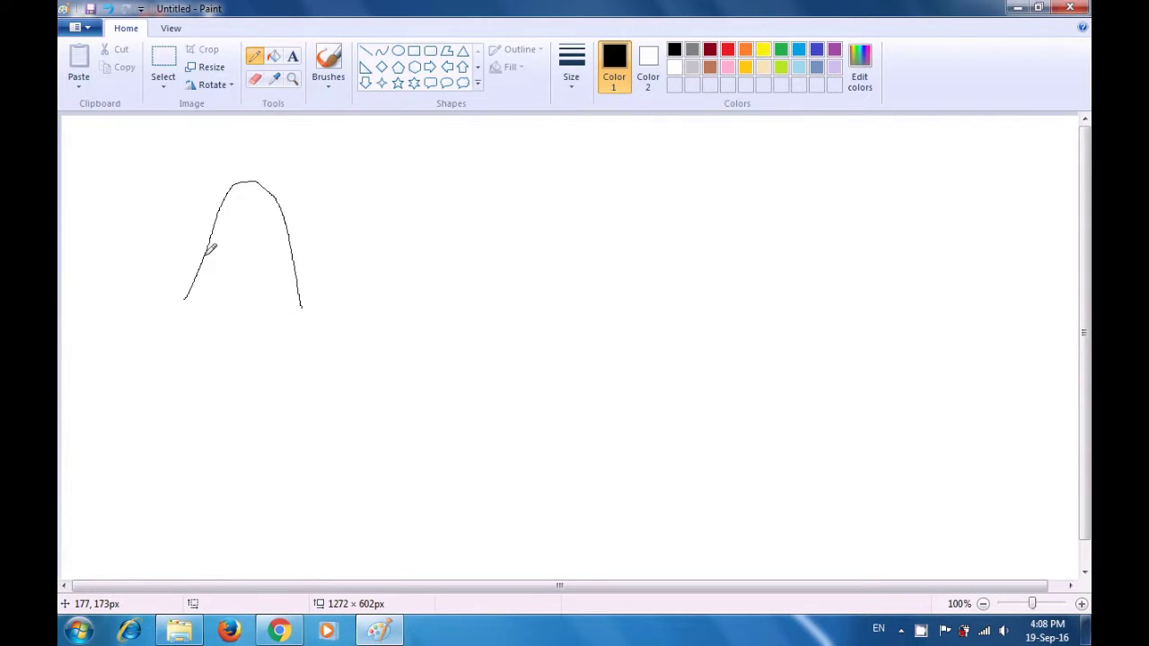
{"action": "left_click_drag", "start_coordinate": [205, 257], "coordinate": [293, 252]}
Draw a large letter B freehand beside the A with the Pencil set to the second line thickness.
{"action": "left_click", "coordinate": [569, 92]}
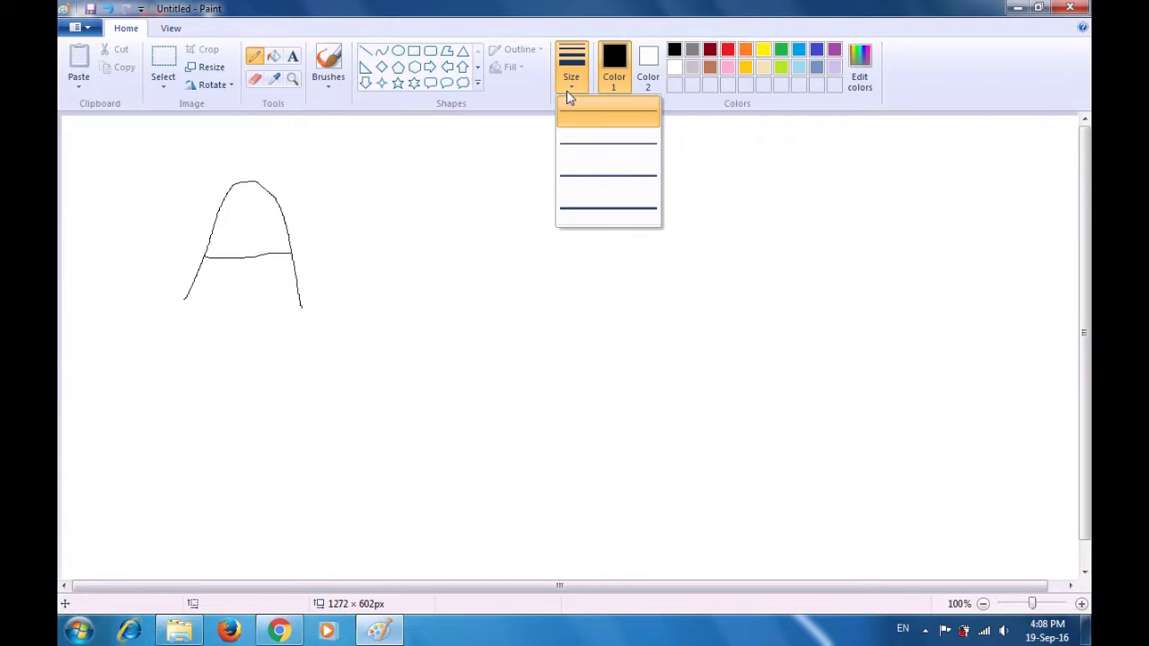
{"action": "left_click", "coordinate": [585, 150]}
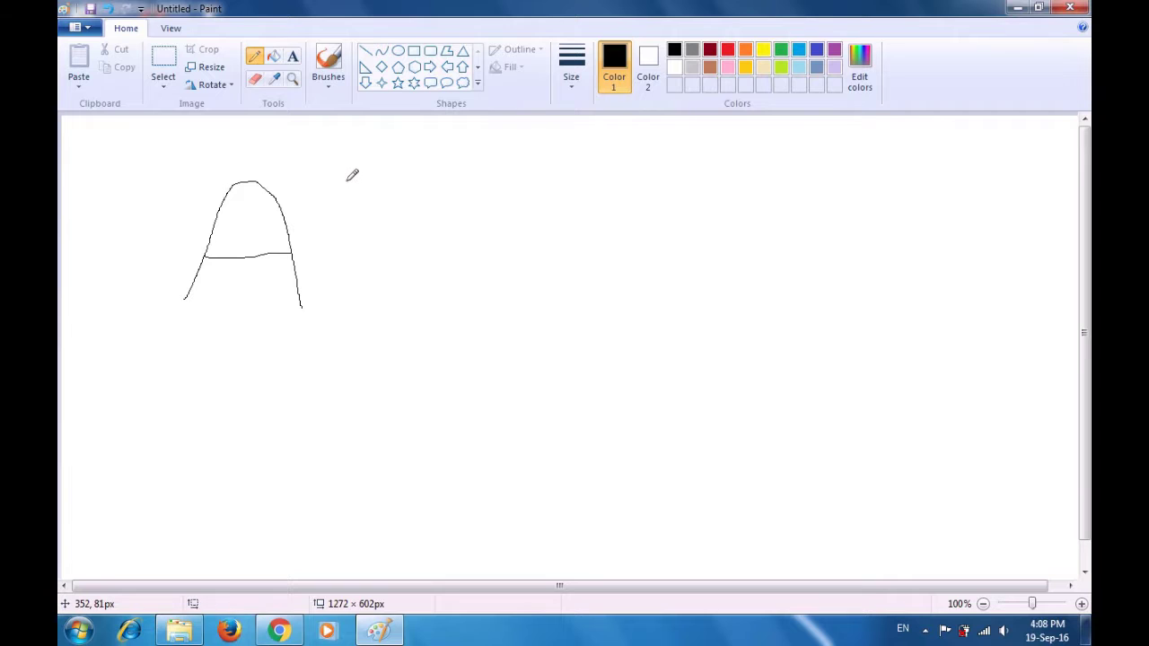
{"action": "left_click_drag", "start_coordinate": [347, 181], "coordinate": [364, 318]}
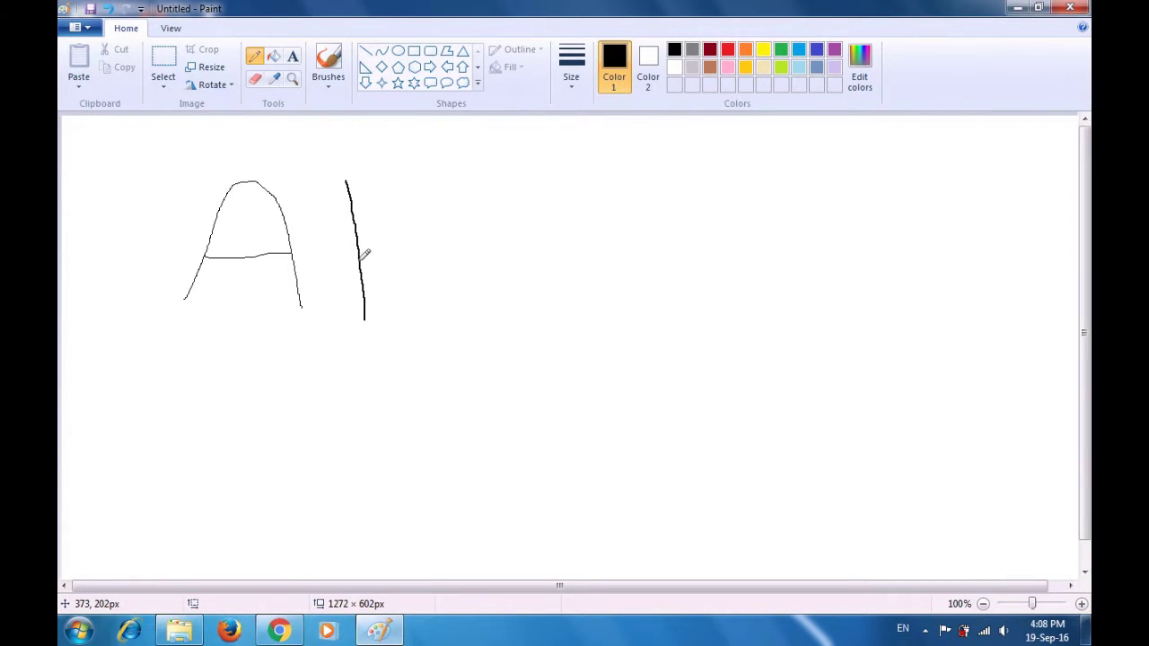
{"action": "mouse_move", "coordinate": [354, 220]}
{"action": "left_mouse_down"}
{"action": "mouse_move", "coordinate": [324, 172]}
{"action": "mouse_move", "coordinate": [355, 155]}
{"action": "mouse_move", "coordinate": [384, 154]}
{"action": "mouse_move", "coordinate": [415, 188]}
{"action": "mouse_move", "coordinate": [415, 218]}
{"action": "mouse_move", "coordinate": [396, 241]}
{"action": "mouse_move", "coordinate": [360, 253]}
{"action": "mouse_move", "coordinate": [415, 265]}
{"action": "mouse_move", "coordinate": [446, 324]}
{"action": "mouse_move", "coordinate": [404, 343]}
{"action": "mouse_move", "coordinate": [370, 345]}
{"action": "mouse_move", "coordinate": [365, 317]}
{"action": "left_mouse_up"}
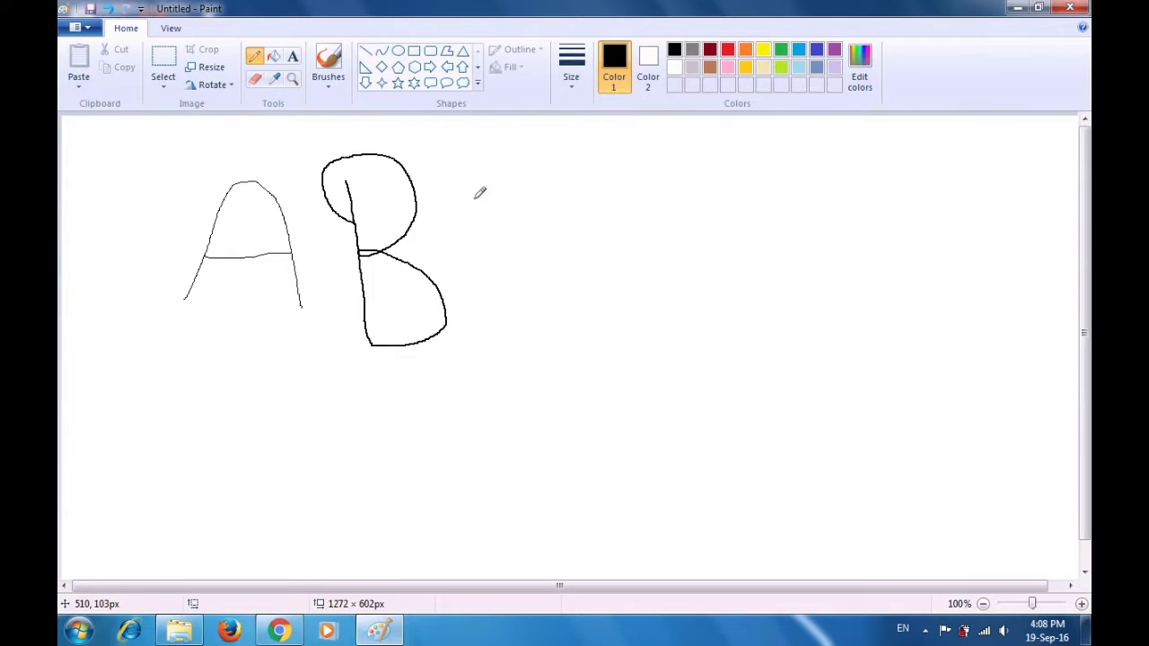
Draw a large letter C freehand beside the B with the Pencil set to the third line thickness.
{"action": "left_click", "coordinate": [571, 94]}
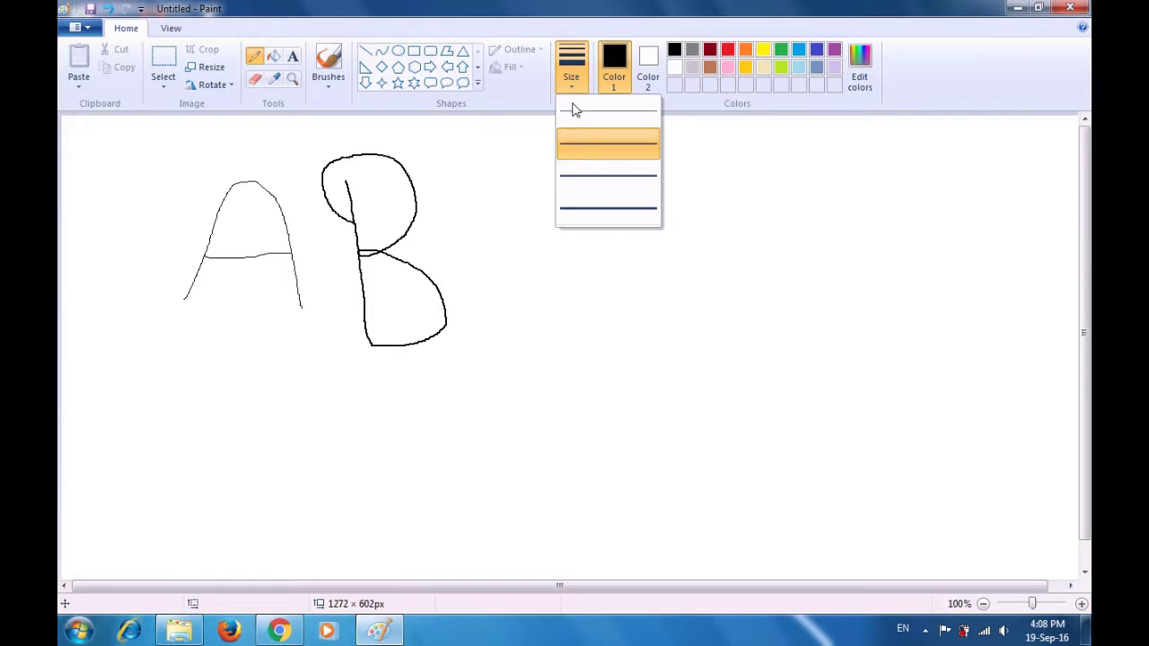
{"action": "left_click", "coordinate": [596, 179]}
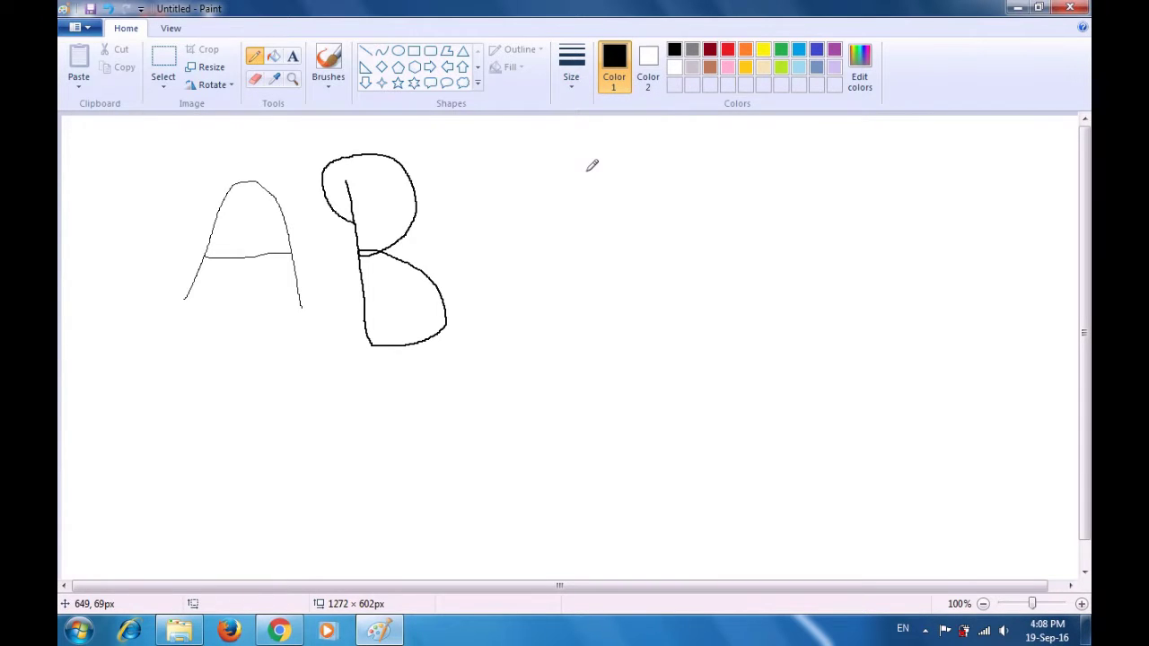
{"action": "mouse_move", "coordinate": [585, 162]}
{"action": "left_mouse_down"}
{"action": "mouse_move", "coordinate": [532, 184]}
{"action": "mouse_move", "coordinate": [514, 261]}
{"action": "mouse_move", "coordinate": [545, 312]}
{"action": "mouse_move", "coordinate": [611, 314]}
{"action": "left_mouse_up"}
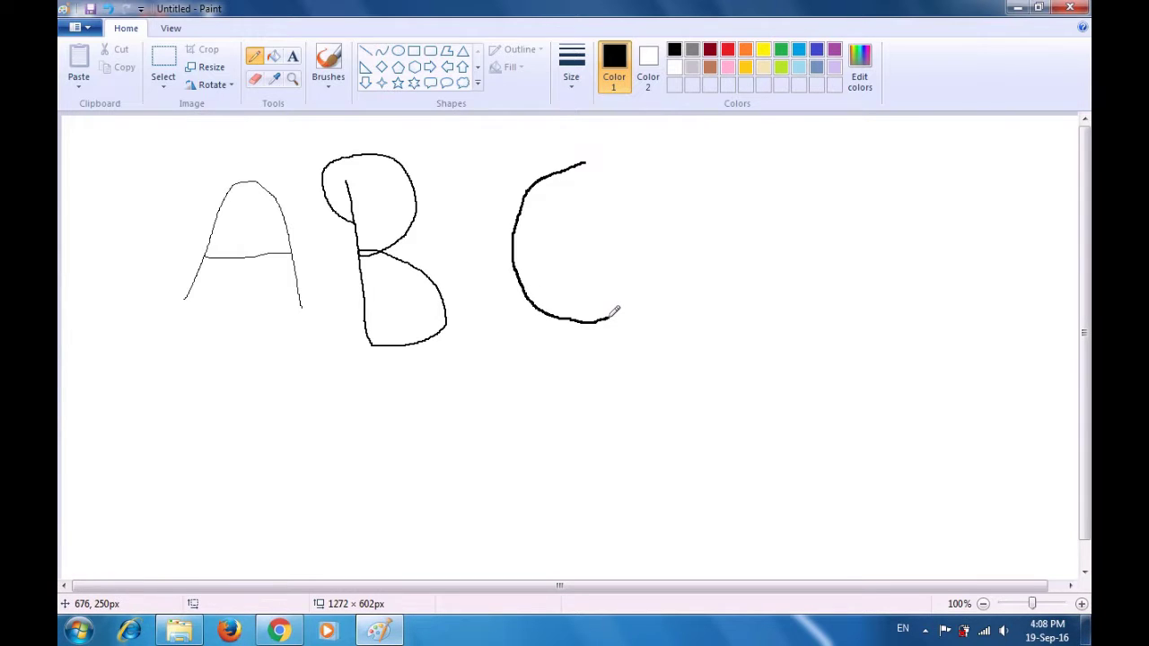
Draw a large letter D freehand beside the C with the Pencil set to the thickest line.
{"action": "left_click", "coordinate": [569, 89]}
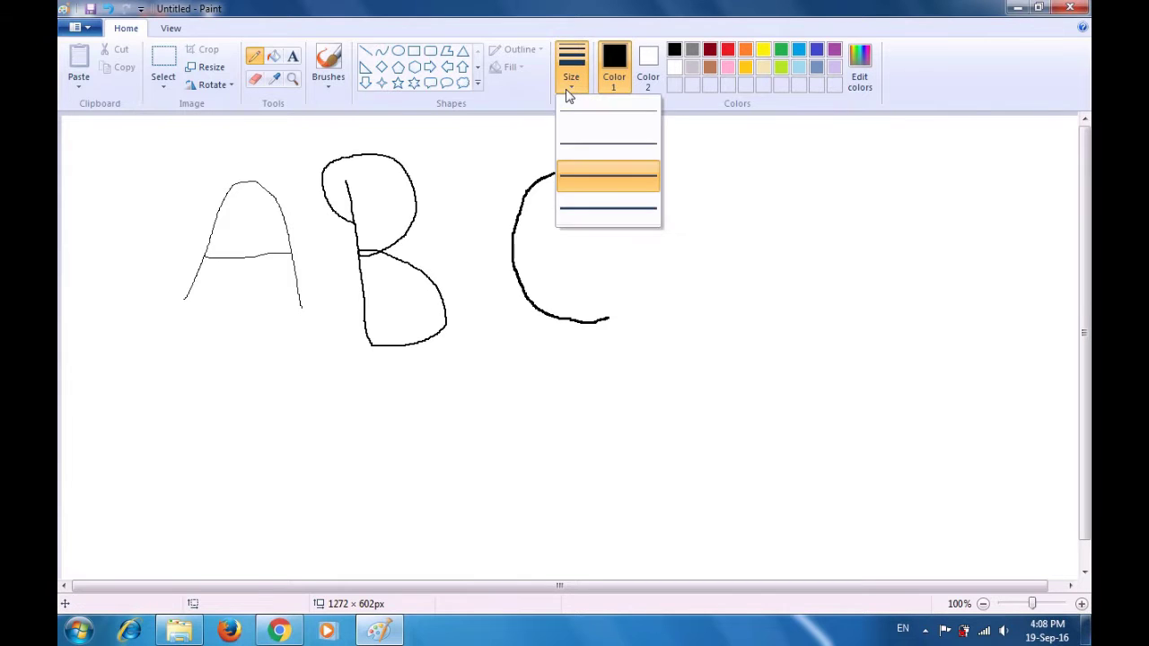
{"action": "left_click", "coordinate": [604, 213]}
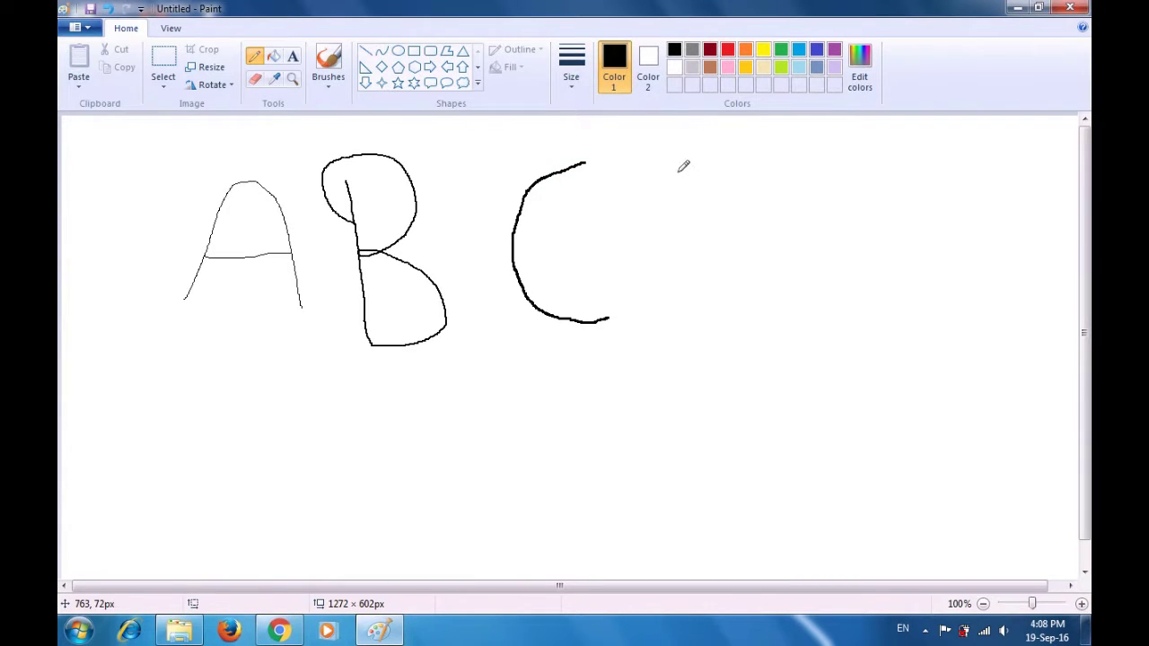
{"action": "left_click_drag", "start_coordinate": [675, 171], "coordinate": [700, 339]}
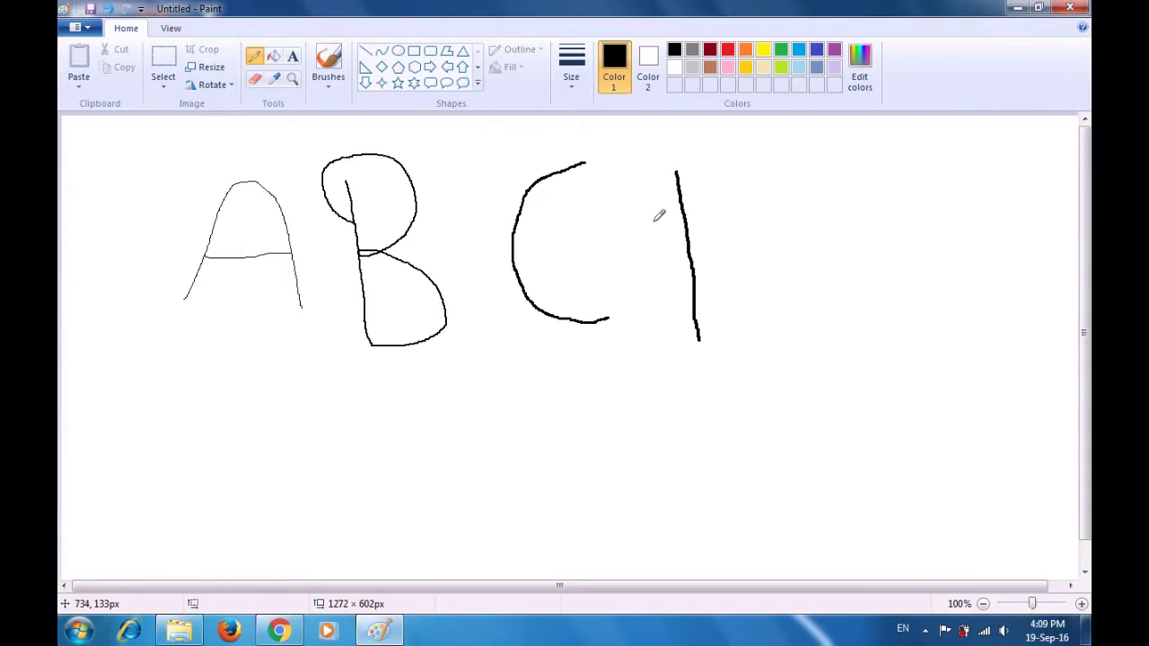
{"action": "mouse_move", "coordinate": [643, 167]}
{"action": "left_mouse_down"}
{"action": "mouse_move", "coordinate": [770, 217]}
{"action": "mouse_move", "coordinate": [809, 273]}
{"action": "mouse_move", "coordinate": [805, 316]}
{"action": "mouse_move", "coordinate": [780, 331]}
{"action": "mouse_move", "coordinate": [662, 333]}
{"action": "left_mouse_up"}
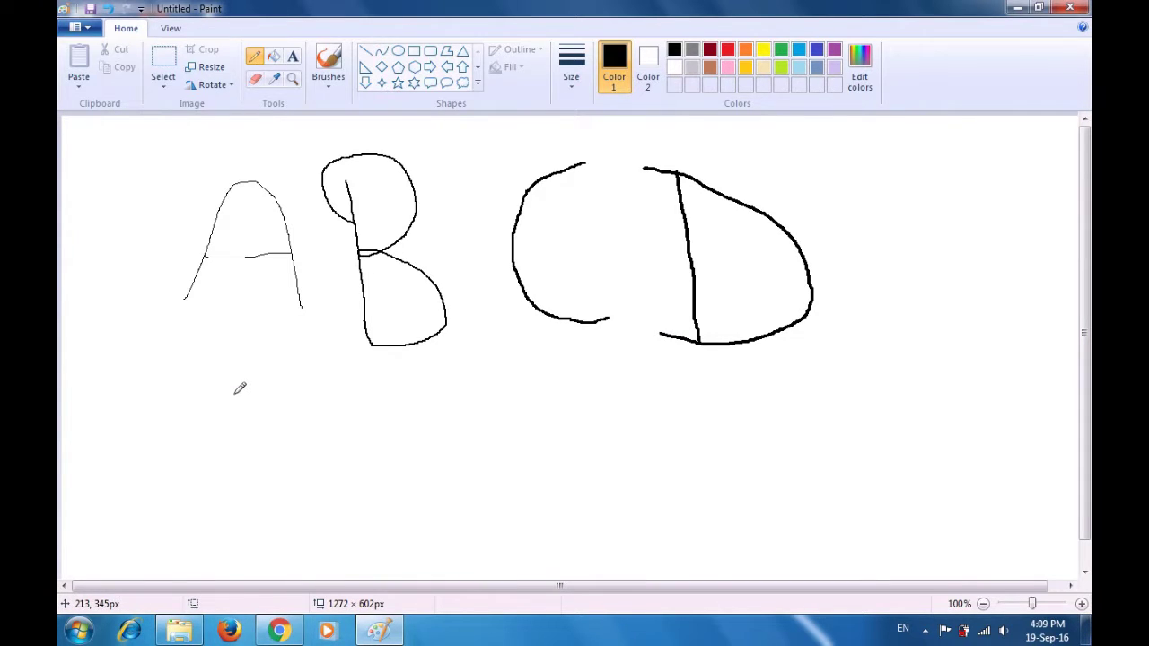
Draw a large black letter E freehand below the A with the Pencil, using the thickest line.
{"action": "mouse_move", "coordinate": [230, 381]}
{"action": "left_mouse_down"}
{"action": "mouse_move", "coordinate": [230, 504]}
{"action": "mouse_move", "coordinate": [308, 501]}
{"action": "left_mouse_up"}
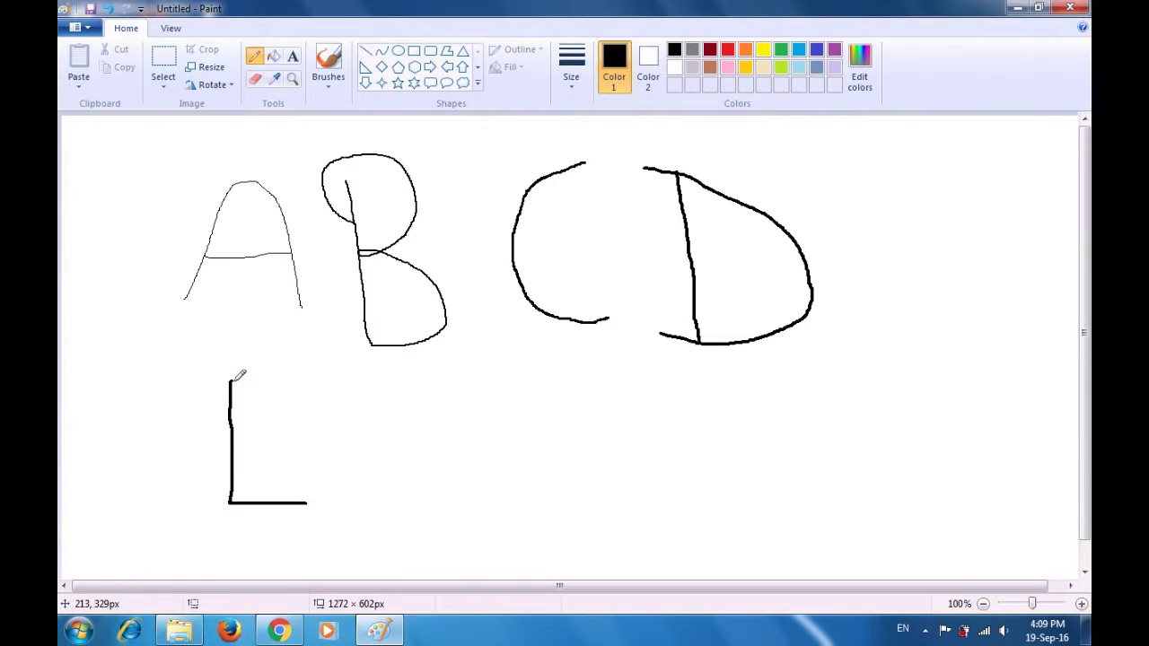
{"action": "left_click_drag", "start_coordinate": [232, 380], "coordinate": [333, 383]}
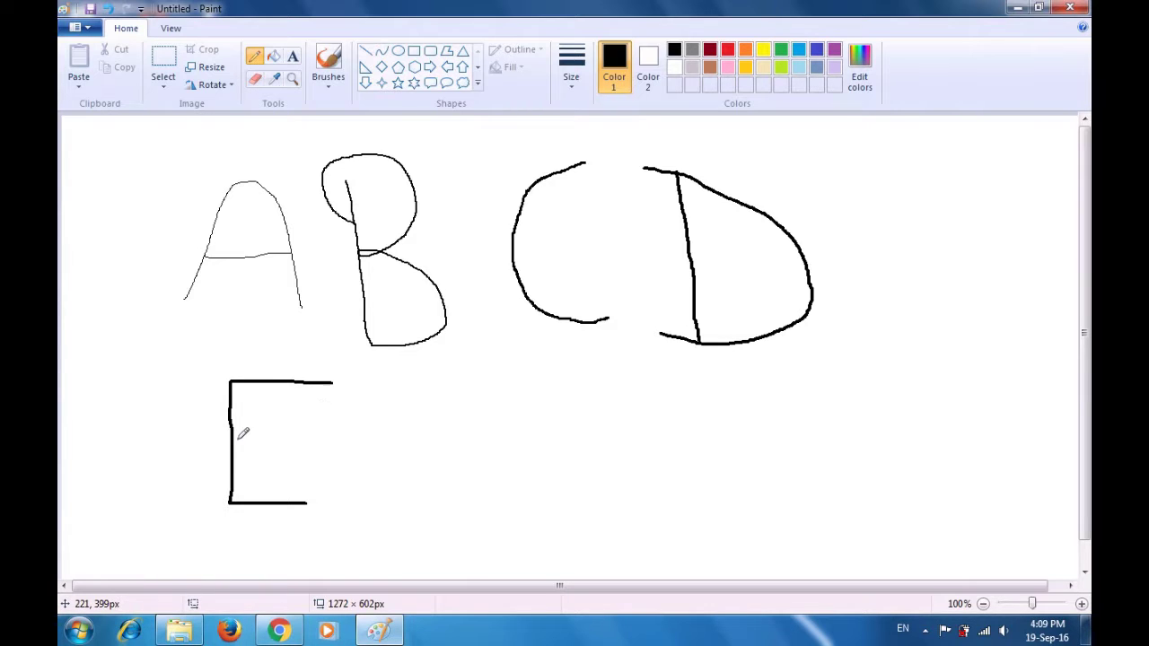
{"action": "left_click_drag", "start_coordinate": [237, 442], "coordinate": [313, 439]}
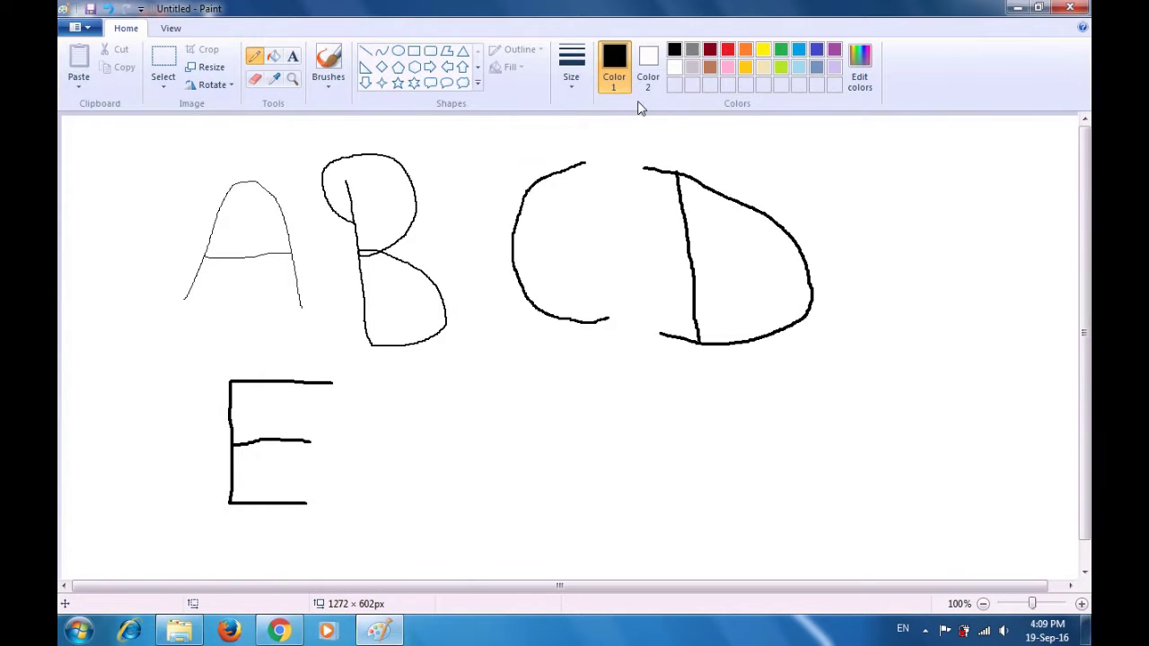
Draw a large dark red letter F freehand beside the E with the Pencil, using the thickest line.
{"action": "left_click", "coordinate": [709, 51]}
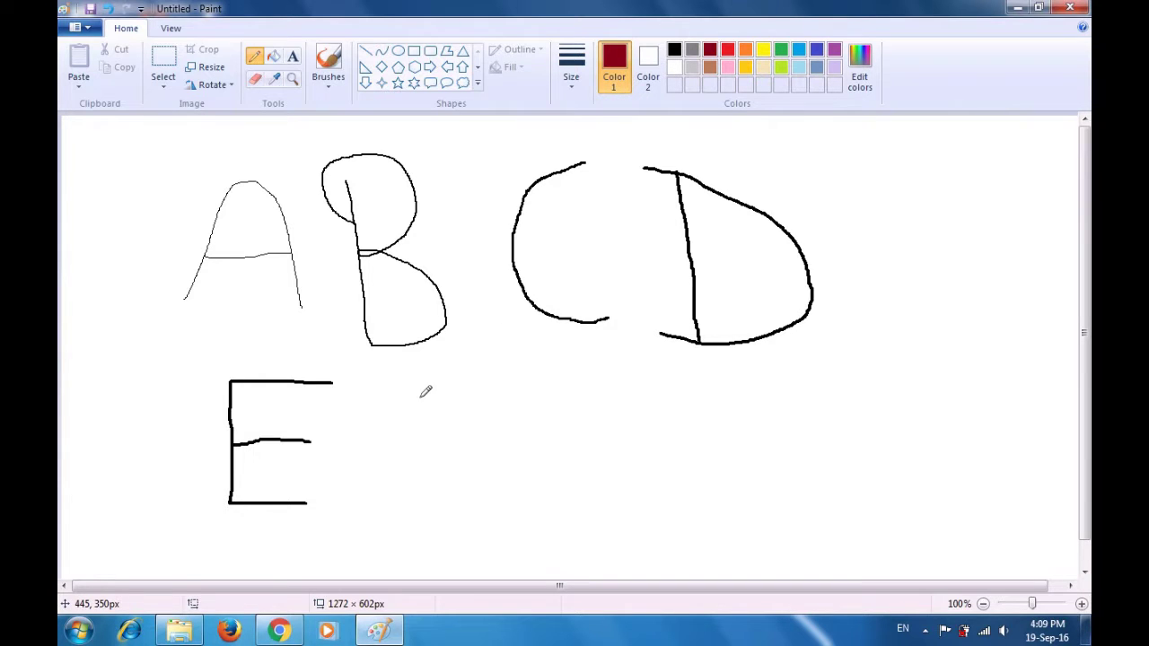
{"action": "left_click_drag", "start_coordinate": [413, 384], "coordinate": [417, 515]}
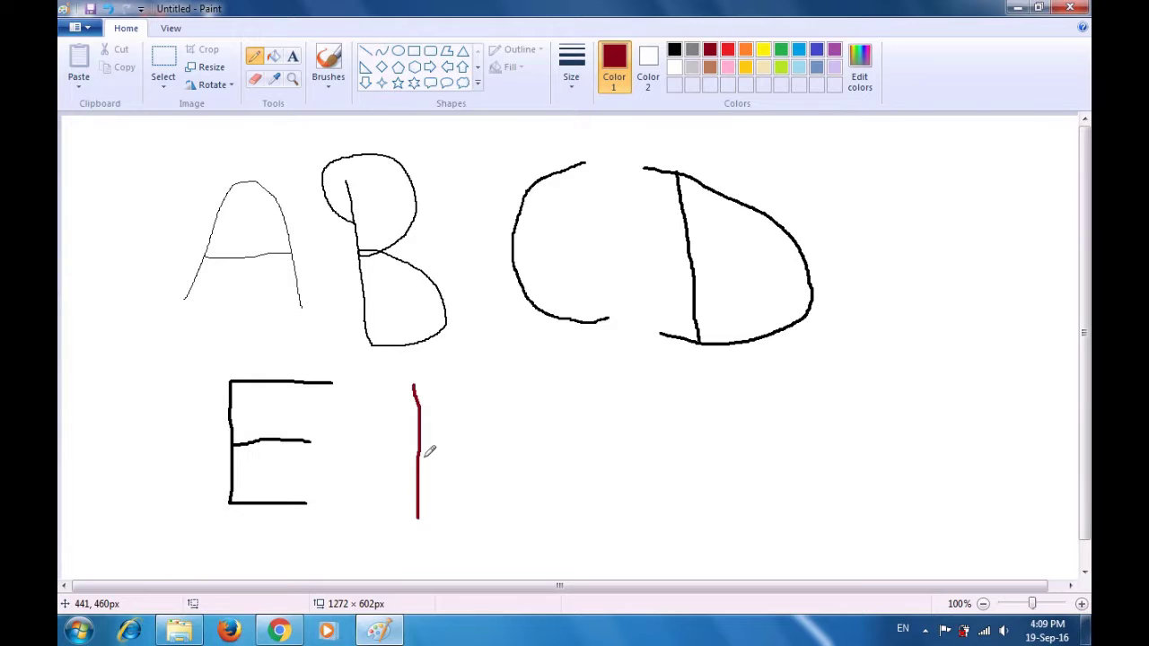
{"action": "left_click_drag", "start_coordinate": [411, 386], "coordinate": [490, 384]}
{"action": "left_click_drag", "start_coordinate": [416, 430], "coordinate": [497, 427]}
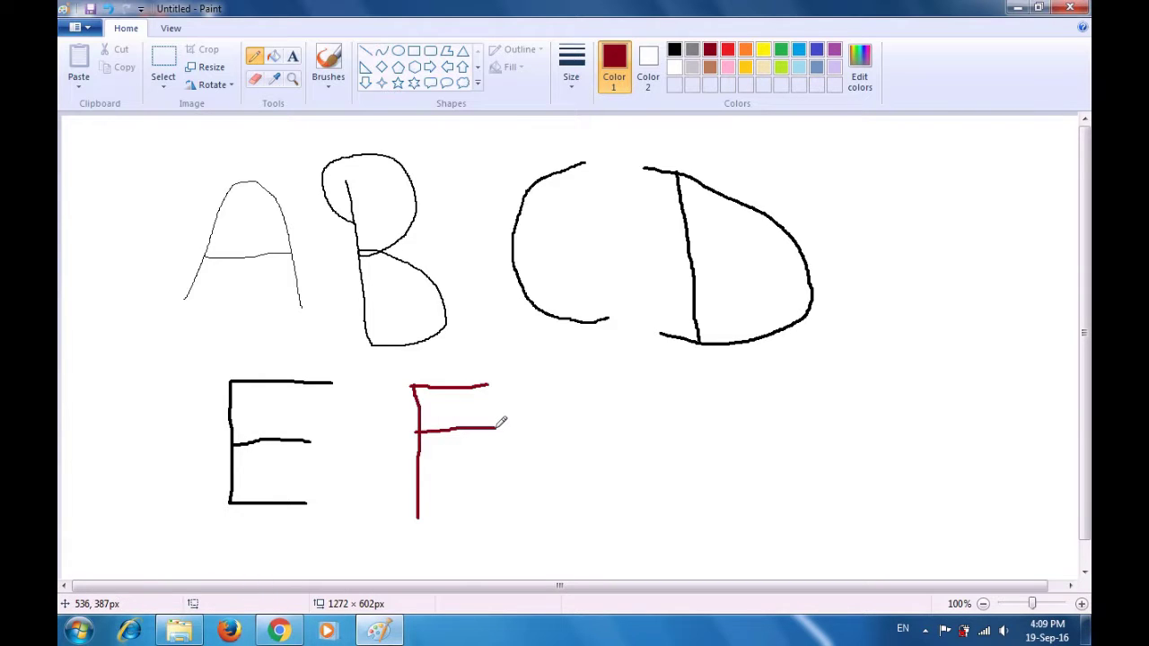
Draw a large green letter G freehand beside the F with the Pencil set to the thinnest line.
{"action": "left_click", "coordinate": [570, 90]}
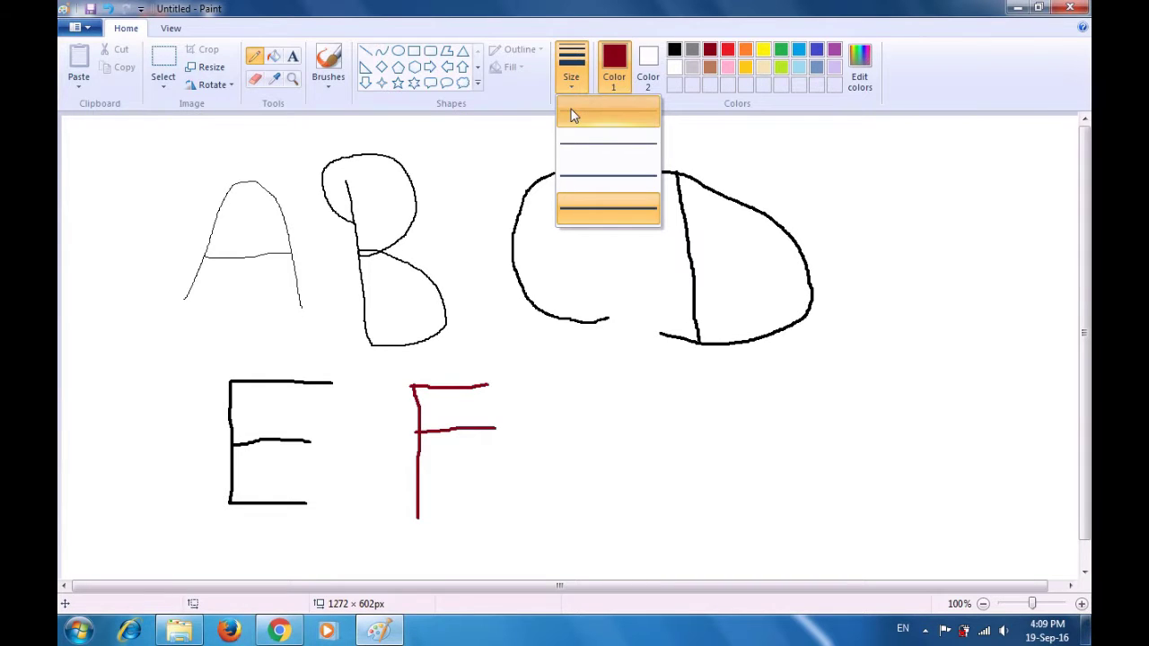
{"action": "left_click", "coordinate": [569, 114]}
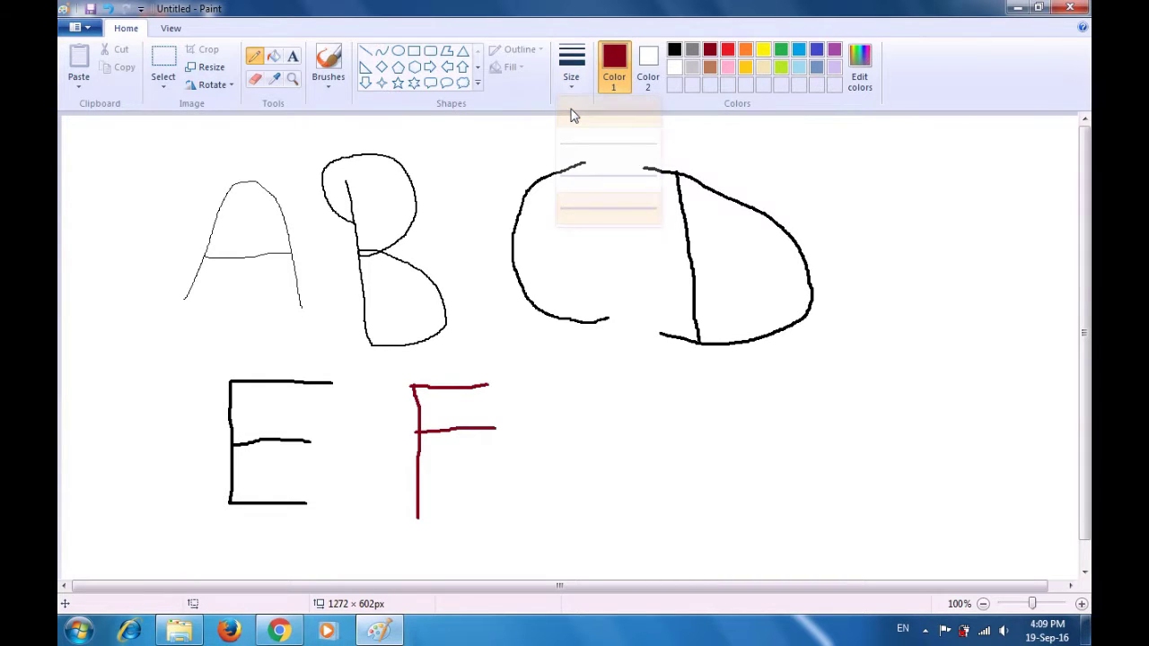
{"action": "left_click", "coordinate": [780, 51]}
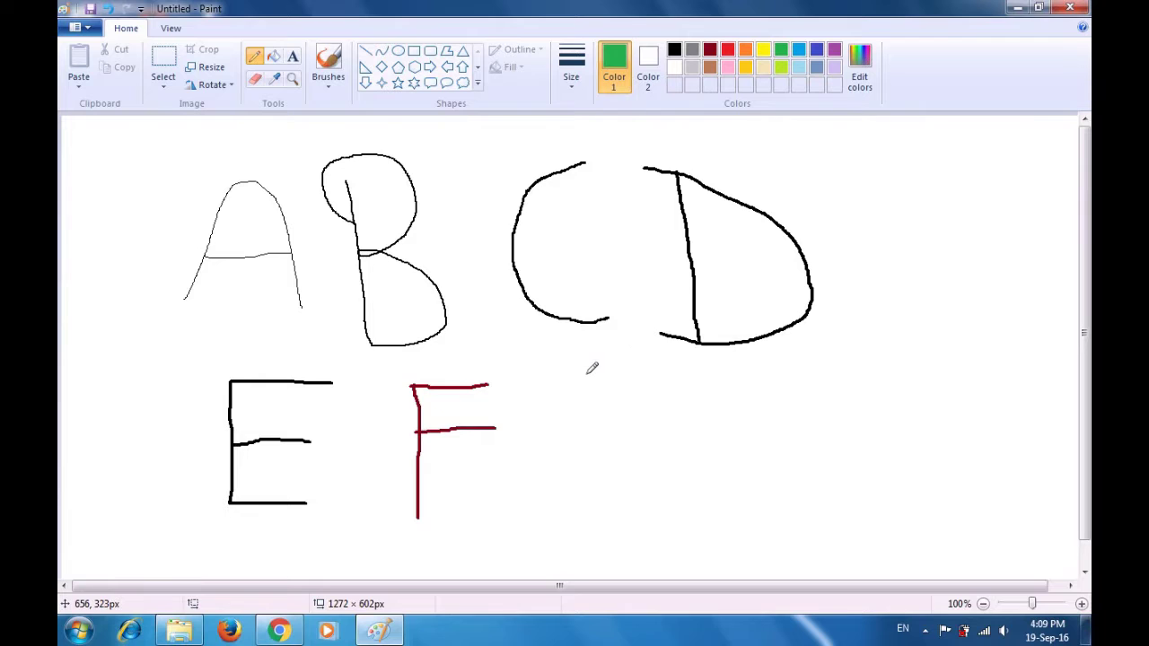
{"action": "mouse_move", "coordinate": [557, 383]}
{"action": "left_mouse_down"}
{"action": "mouse_move", "coordinate": [565, 507]}
{"action": "mouse_move", "coordinate": [636, 508]}
{"action": "mouse_move", "coordinate": [644, 458]}
{"action": "mouse_move", "coordinate": [620, 446]}
{"action": "mouse_move", "coordinate": [697, 447]}
{"action": "mouse_move", "coordinate": [698, 529]}
{"action": "left_mouse_up"}
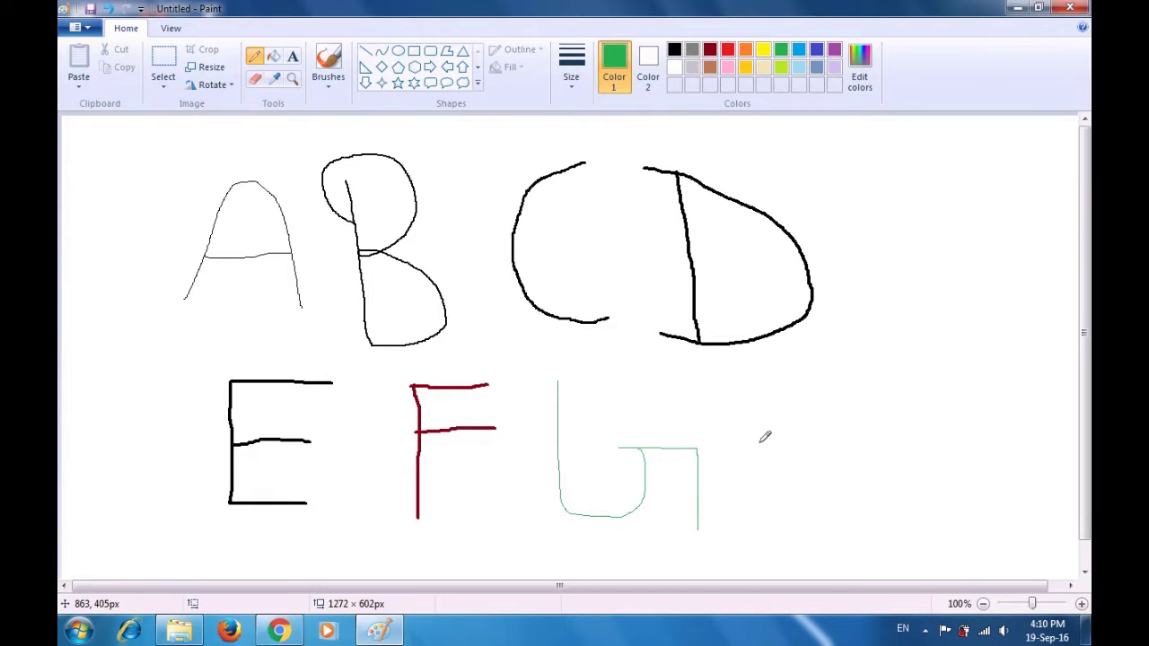
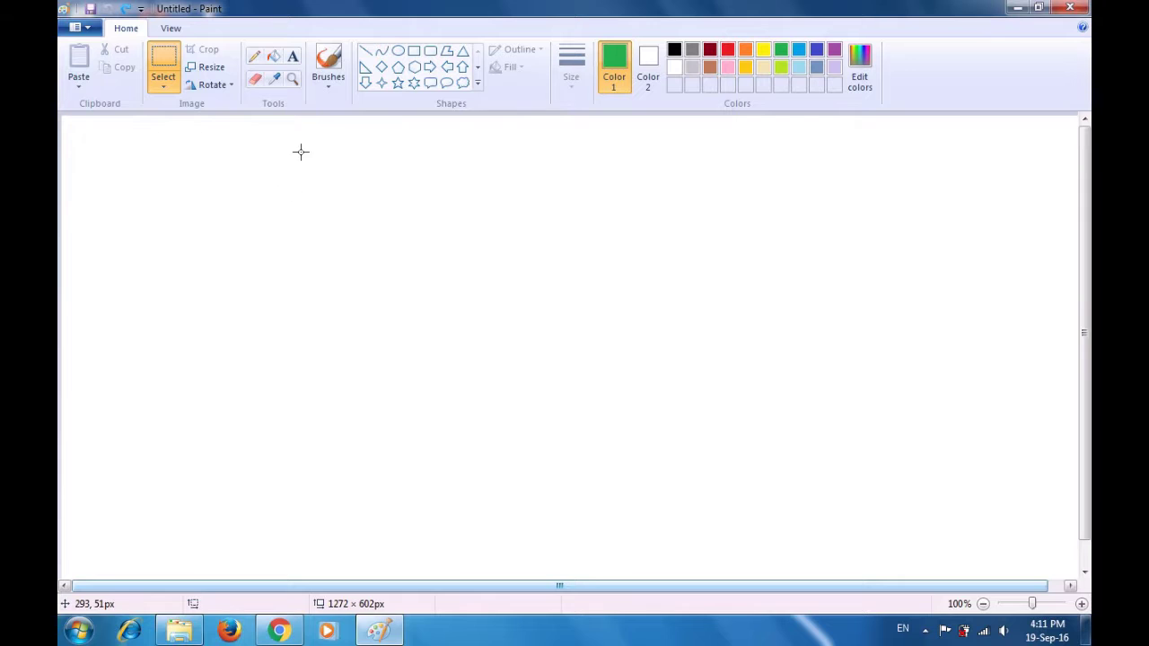
Draw a large green letter A freehand near the upper left of the blank canvas with the standard Brush.
{"action": "left_click", "coordinate": [329, 90]}
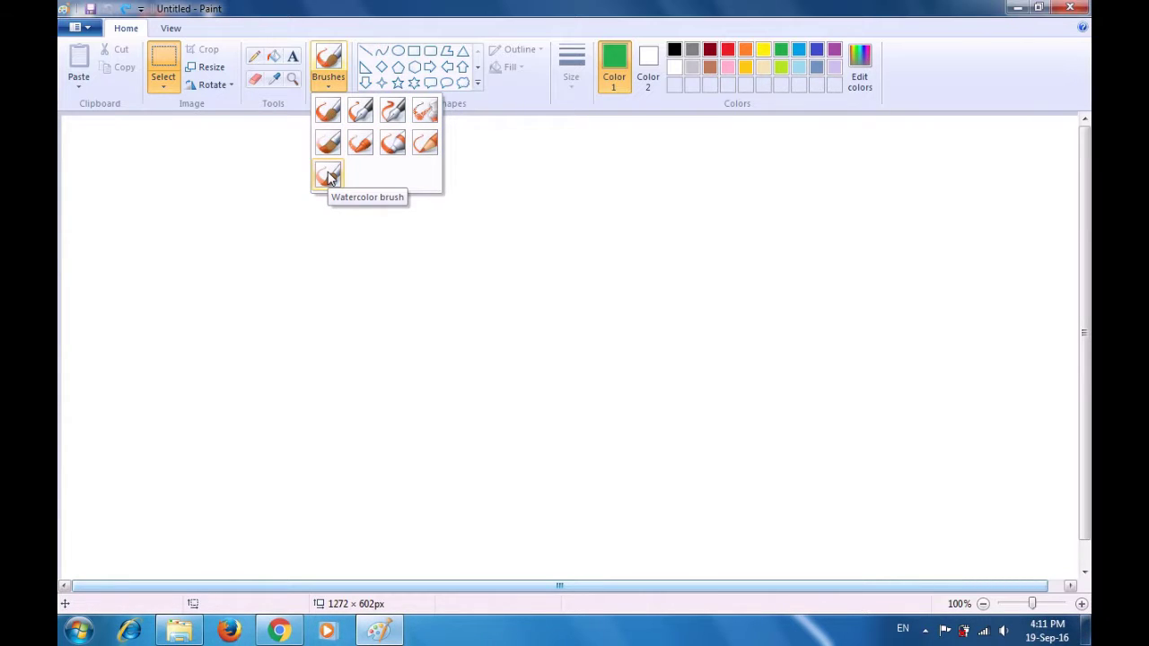
{"action": "left_click", "coordinate": [331, 116]}
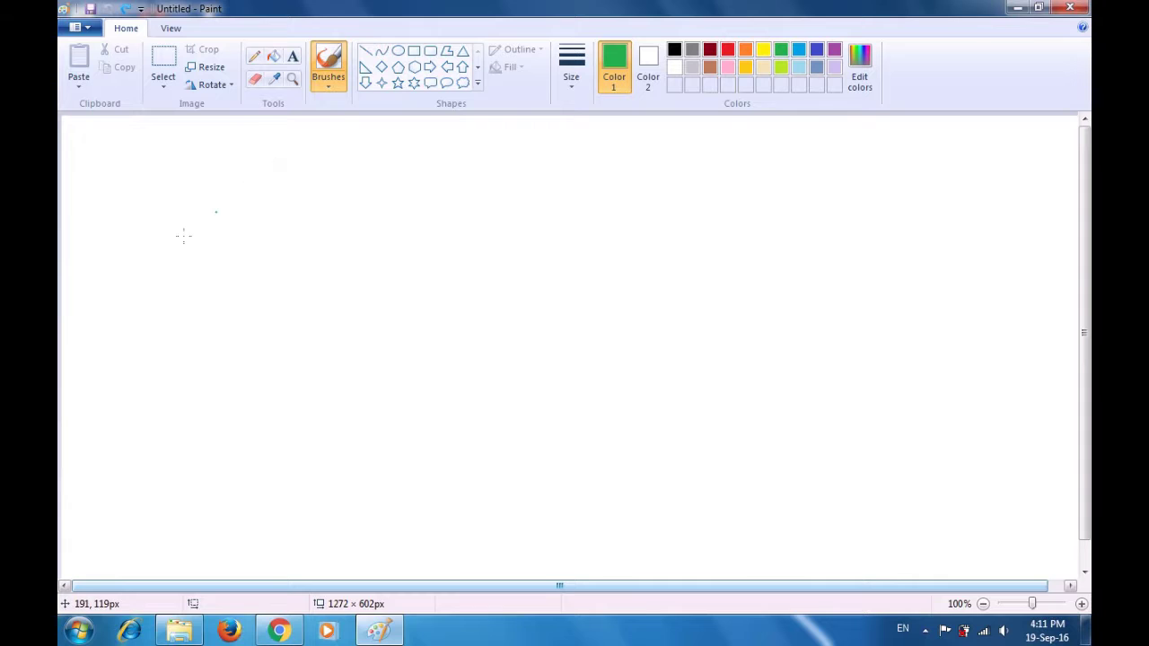
{"action": "mouse_move", "coordinate": [125, 269]}
{"action": "left_mouse_down"}
{"action": "mouse_move", "coordinate": [142, 190]}
{"action": "mouse_move", "coordinate": [159, 173]}
{"action": "mouse_move", "coordinate": [189, 182]}
{"action": "mouse_move", "coordinate": [211, 282]}
{"action": "left_mouse_up"}
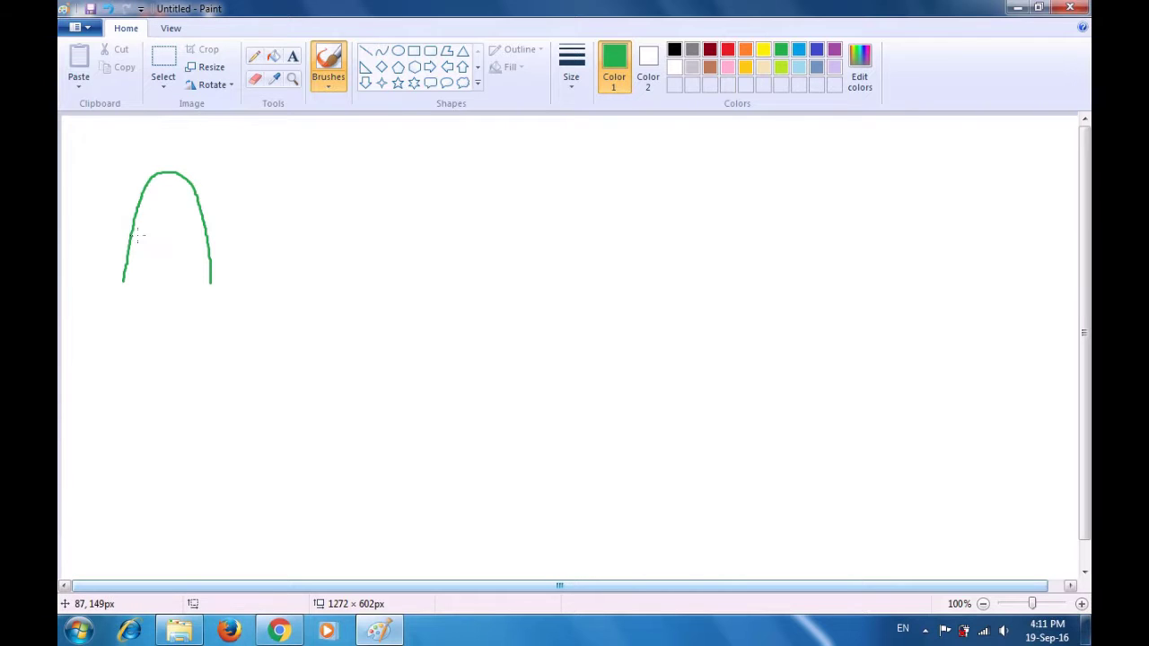
{"action": "left_click_drag", "start_coordinate": [132, 236], "coordinate": [206, 236]}
Draw a large red letter B freehand beside the green A with Calligraphy brush 1.
{"action": "left_click", "coordinate": [725, 52]}
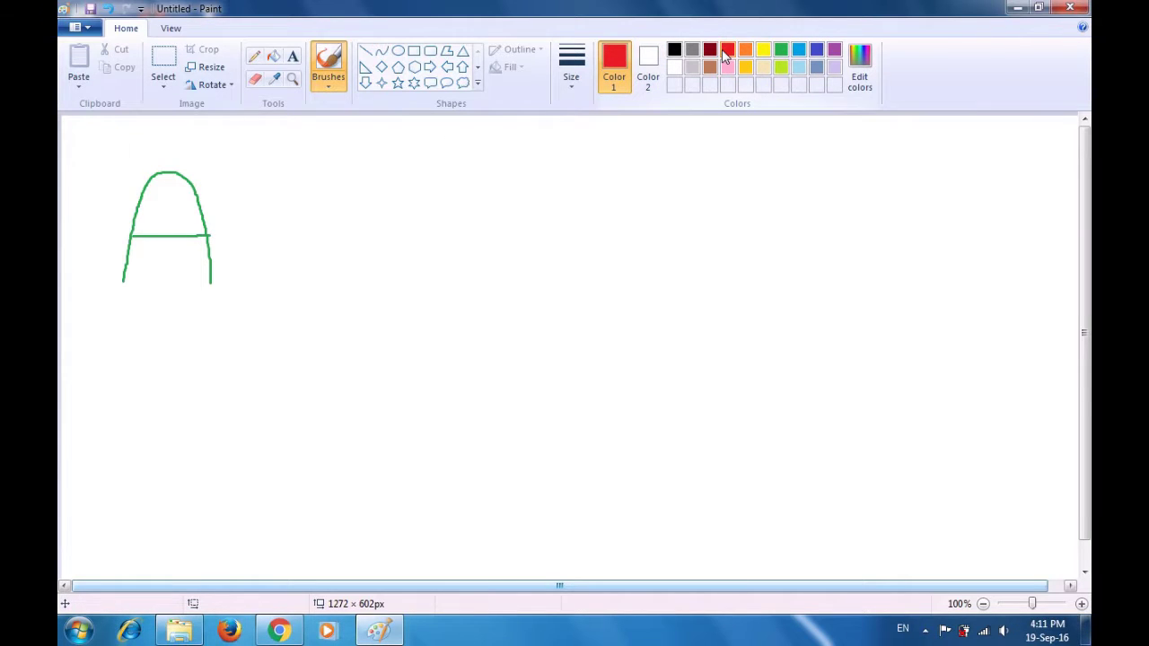
{"action": "left_click", "coordinate": [327, 90]}
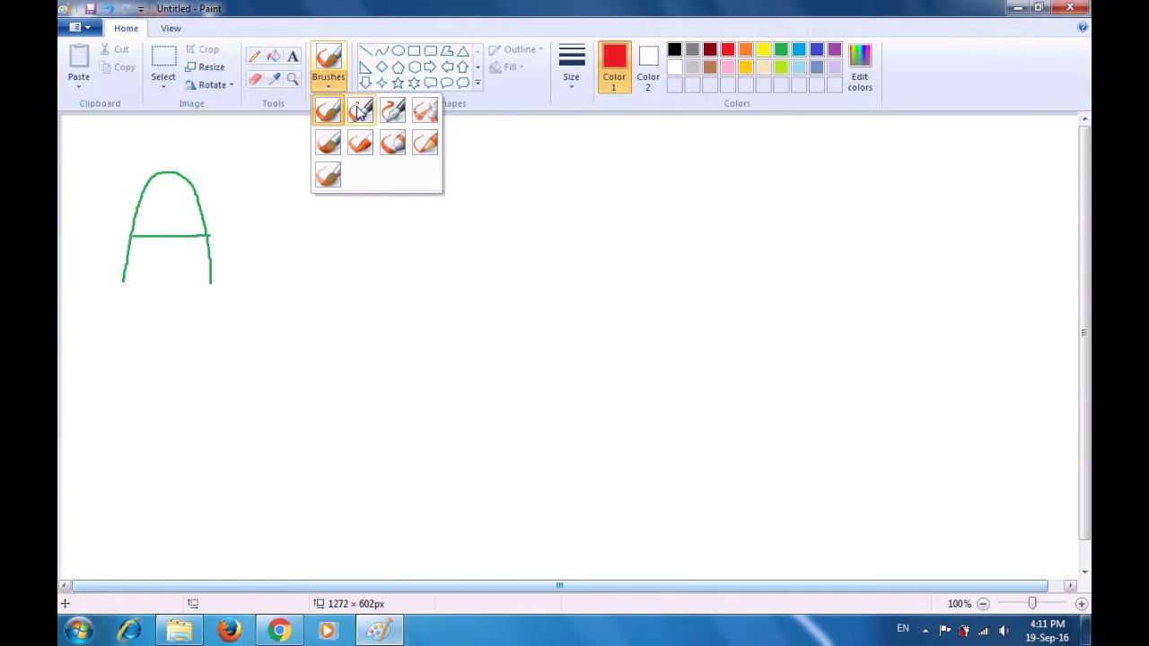
{"action": "left_click", "coordinate": [359, 110]}
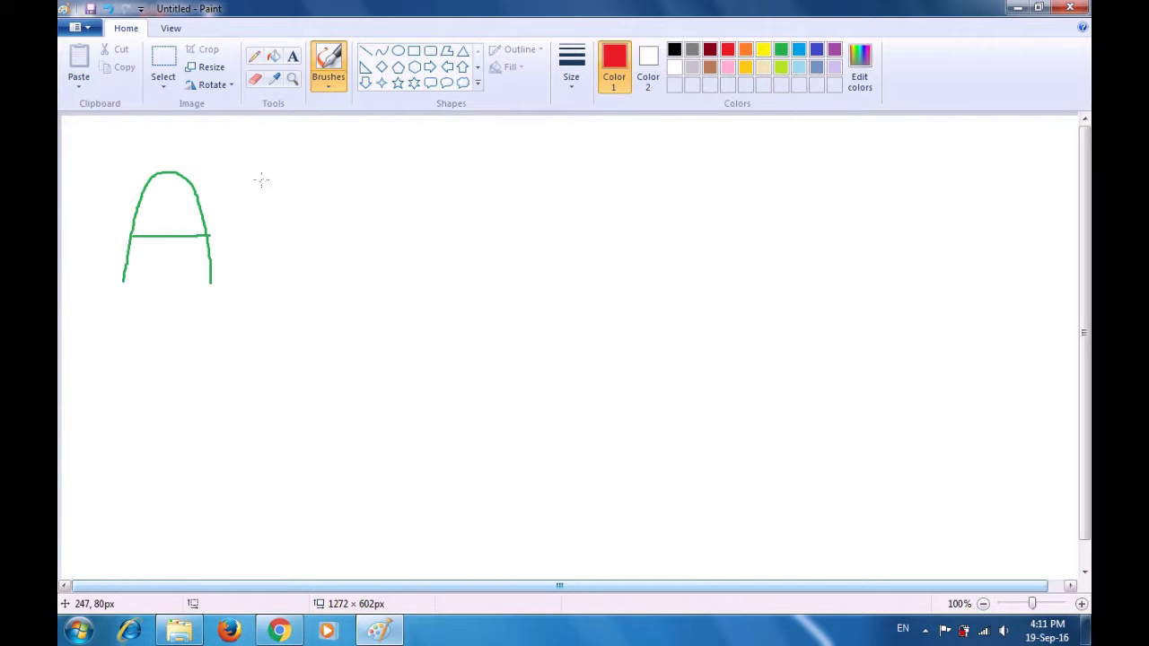
{"action": "left_click_drag", "start_coordinate": [262, 173], "coordinate": [262, 277]}
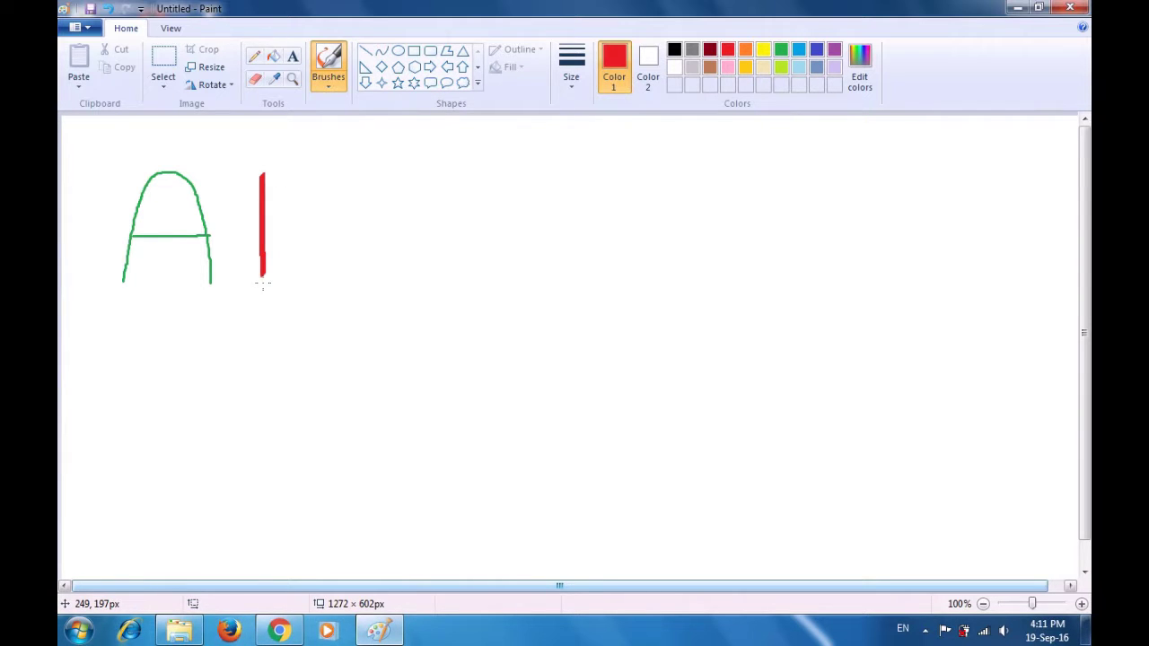
{"action": "mouse_move", "coordinate": [260, 173]}
{"action": "left_mouse_down"}
{"action": "mouse_move", "coordinate": [314, 181]}
{"action": "mouse_move", "coordinate": [320, 199]}
{"action": "mouse_move", "coordinate": [264, 228]}
{"action": "mouse_move", "coordinate": [331, 259]}
{"action": "mouse_move", "coordinate": [261, 287]}
{"action": "left_mouse_up"}
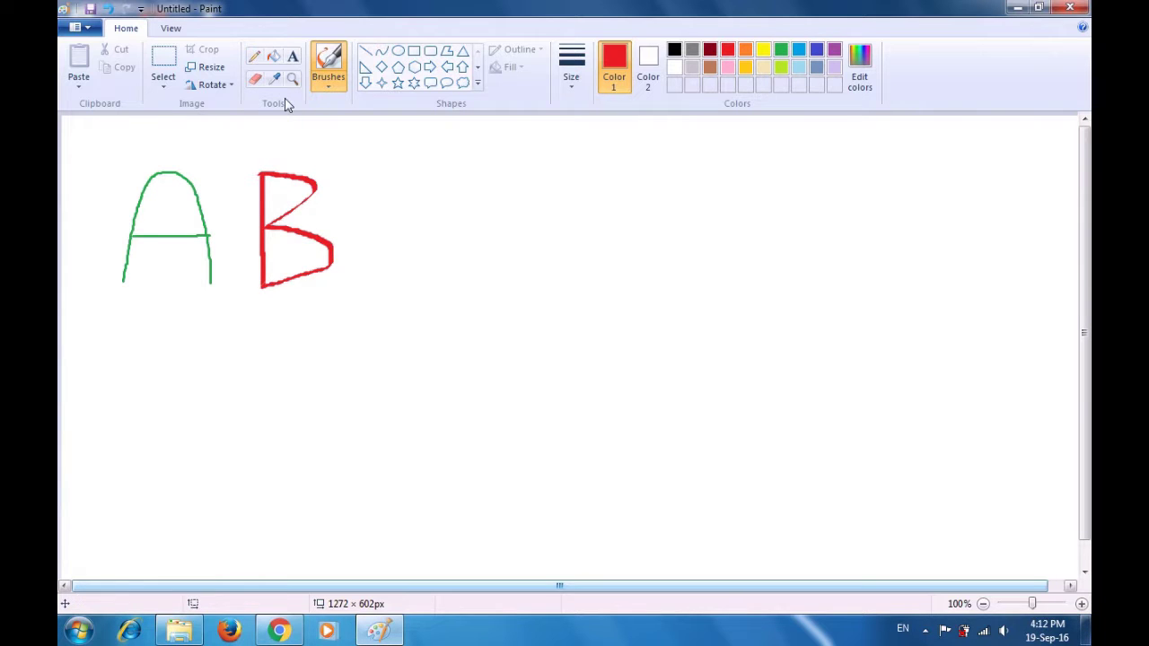
Draw a large red letter C freehand beside the B with Calligraphy brush 2.
{"action": "left_click", "coordinate": [328, 89]}
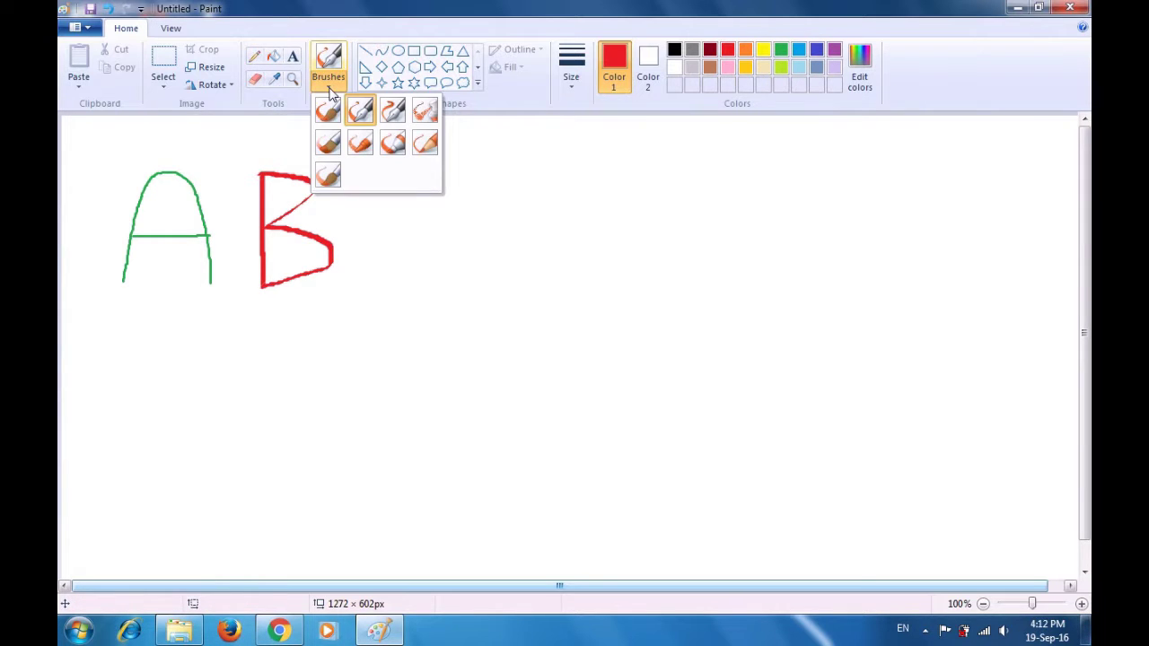
{"action": "left_click", "coordinate": [327, 110]}
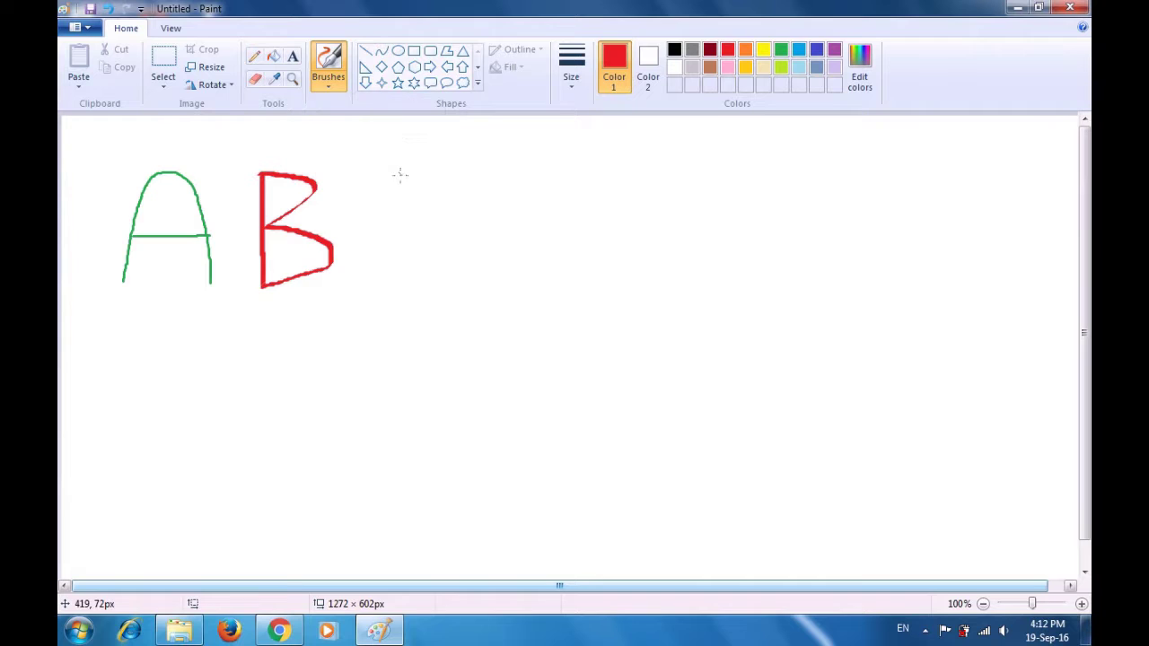
{"action": "mouse_move", "coordinate": [412, 175]}
{"action": "left_mouse_down"}
{"action": "mouse_move", "coordinate": [379, 198]}
{"action": "mouse_move", "coordinate": [372, 248]}
{"action": "mouse_move", "coordinate": [395, 274]}
{"action": "mouse_move", "coordinate": [442, 277]}
{"action": "left_mouse_up"}
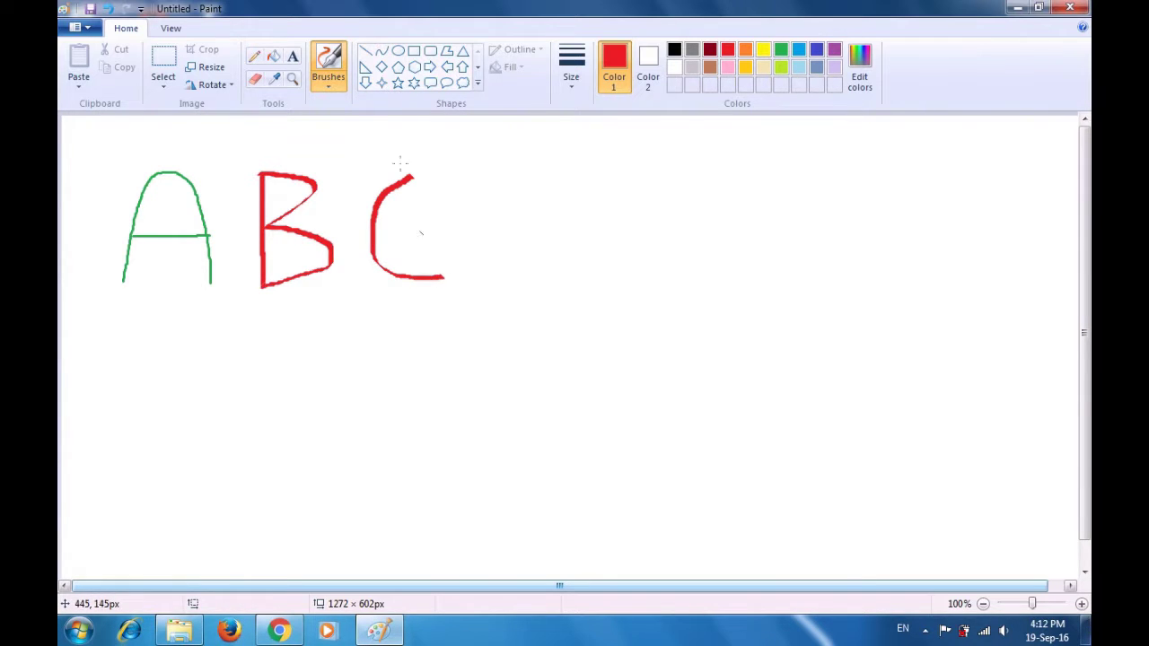
Draw a large indigo letter D freehand beside the C with the Airbrush.
{"action": "left_click", "coordinate": [325, 89]}
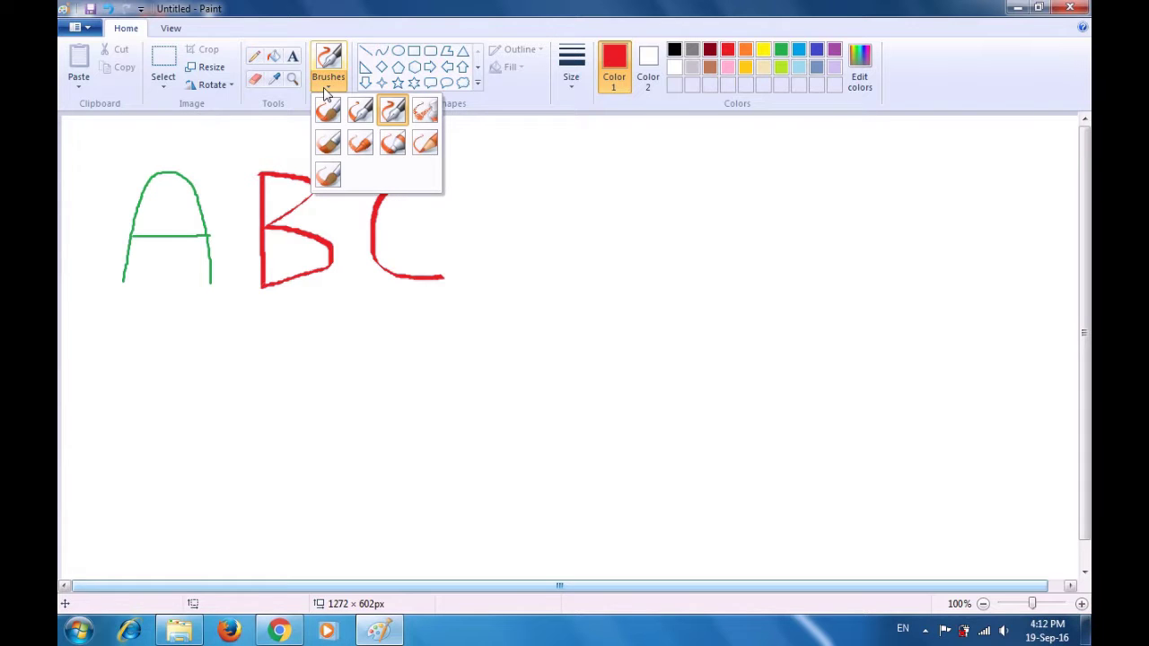
{"action": "left_click", "coordinate": [424, 112]}
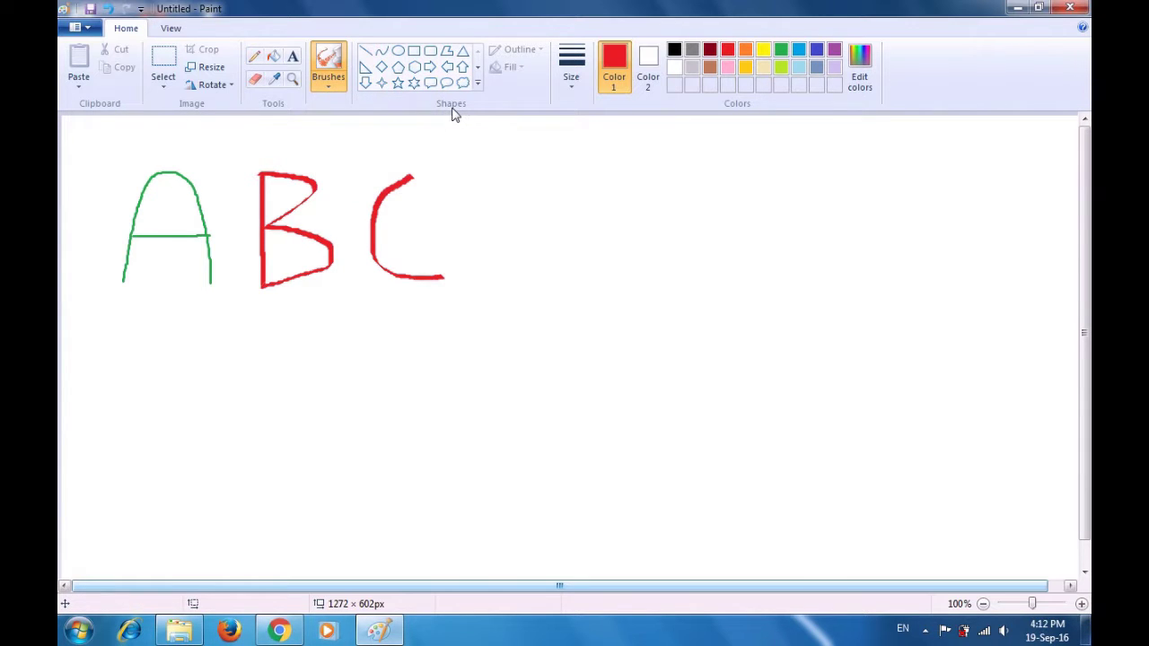
{"action": "left_click", "coordinate": [816, 51]}
{"action": "left_click_drag", "start_coordinate": [501, 176], "coordinate": [500, 269]}
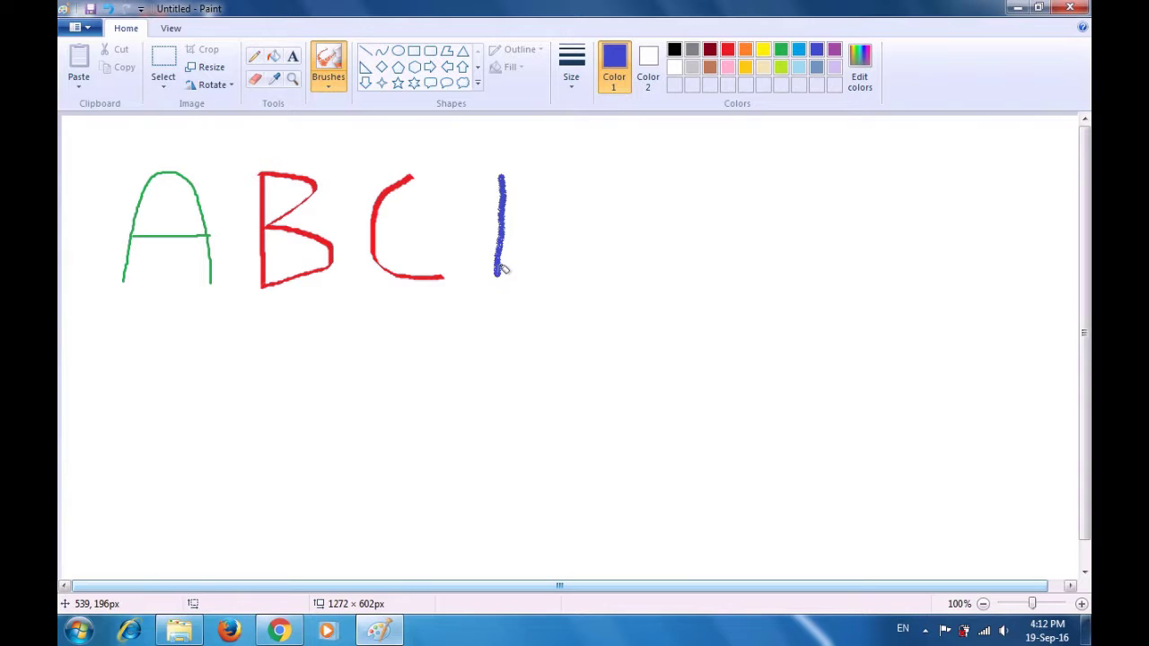
{"action": "mouse_move", "coordinate": [490, 182]}
{"action": "left_mouse_down"}
{"action": "mouse_move", "coordinate": [548, 176]}
{"action": "mouse_move", "coordinate": [563, 216]}
{"action": "mouse_move", "coordinate": [564, 243]}
{"action": "mouse_move", "coordinate": [536, 268]}
{"action": "mouse_move", "coordinate": [502, 274]}
{"action": "left_mouse_up"}
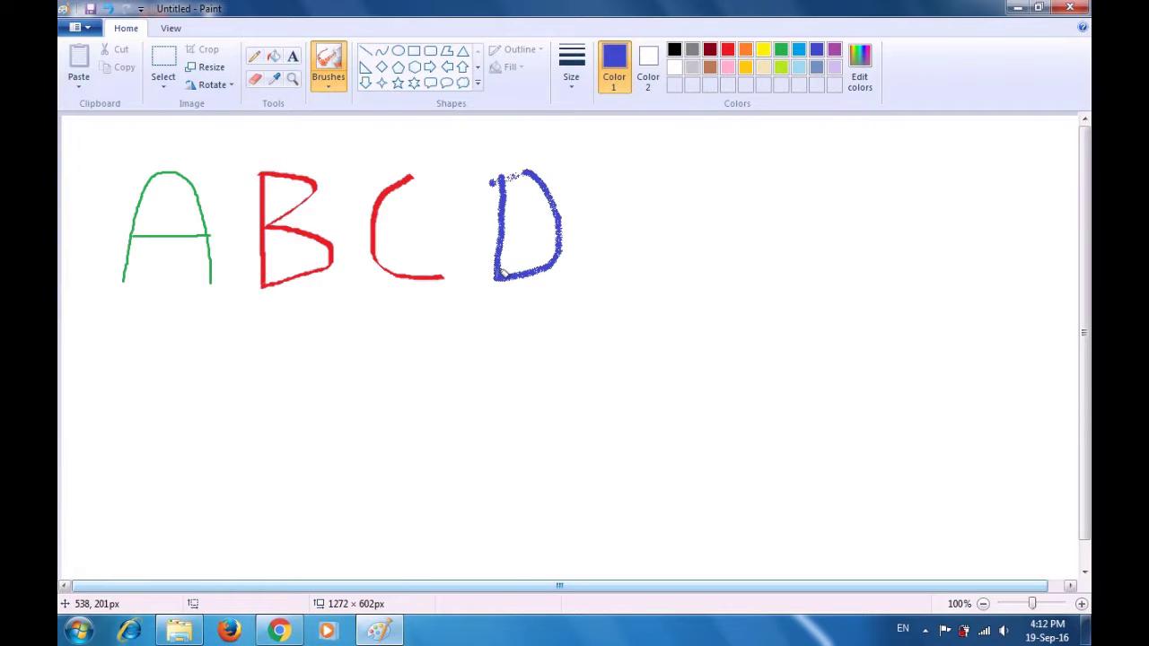
Draw a large indigo letter E freehand beside the D with the Oil brush.
{"action": "left_click", "coordinate": [326, 91]}
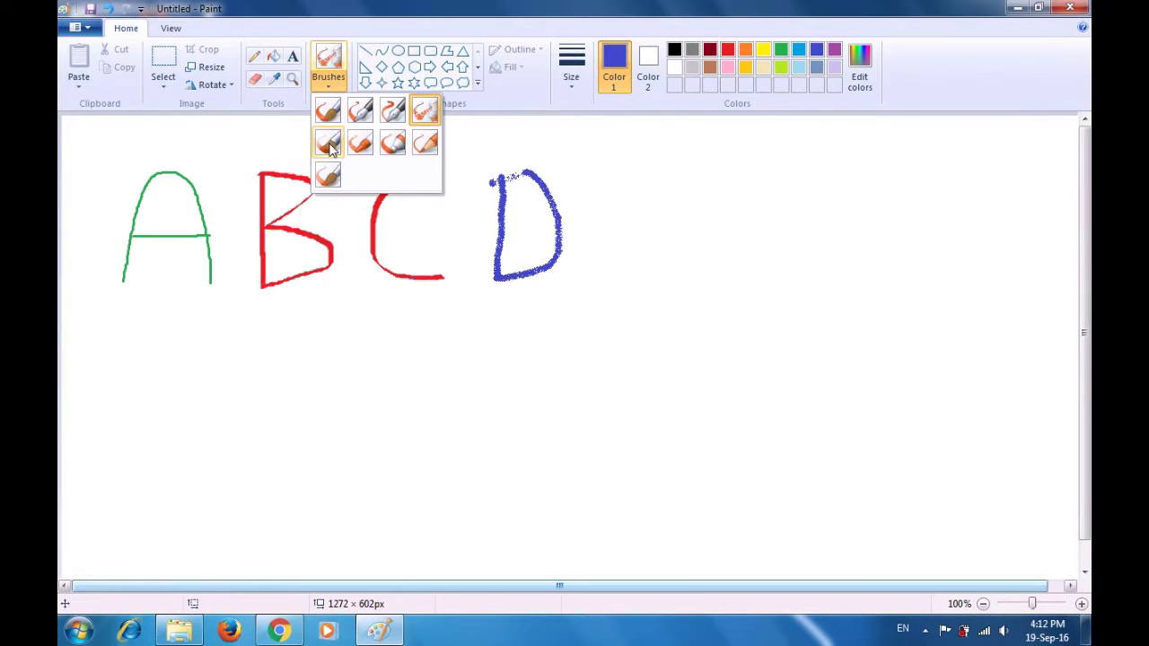
{"action": "left_click", "coordinate": [329, 143]}
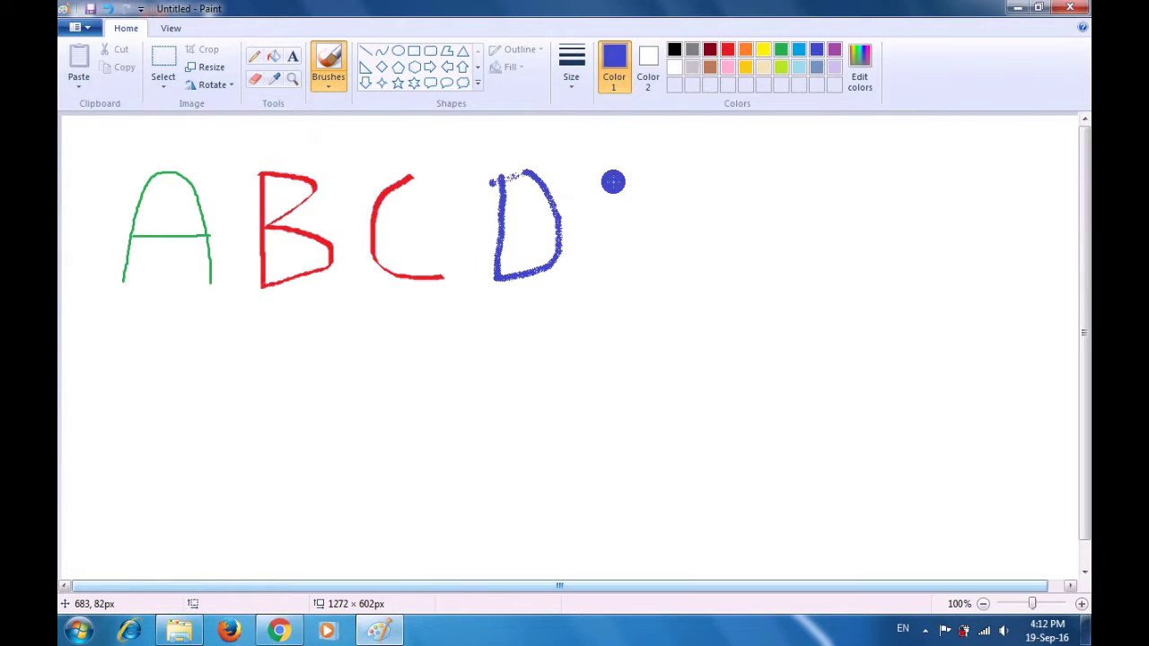
{"action": "mouse_move", "coordinate": [611, 185]}
{"action": "left_mouse_down"}
{"action": "mouse_move", "coordinate": [613, 293]}
{"action": "mouse_move", "coordinate": [698, 298]}
{"action": "left_mouse_up"}
{"action": "left_click_drag", "start_coordinate": [616, 187], "coordinate": [712, 179]}
{"action": "left_click_drag", "start_coordinate": [605, 236], "coordinate": [676, 235]}
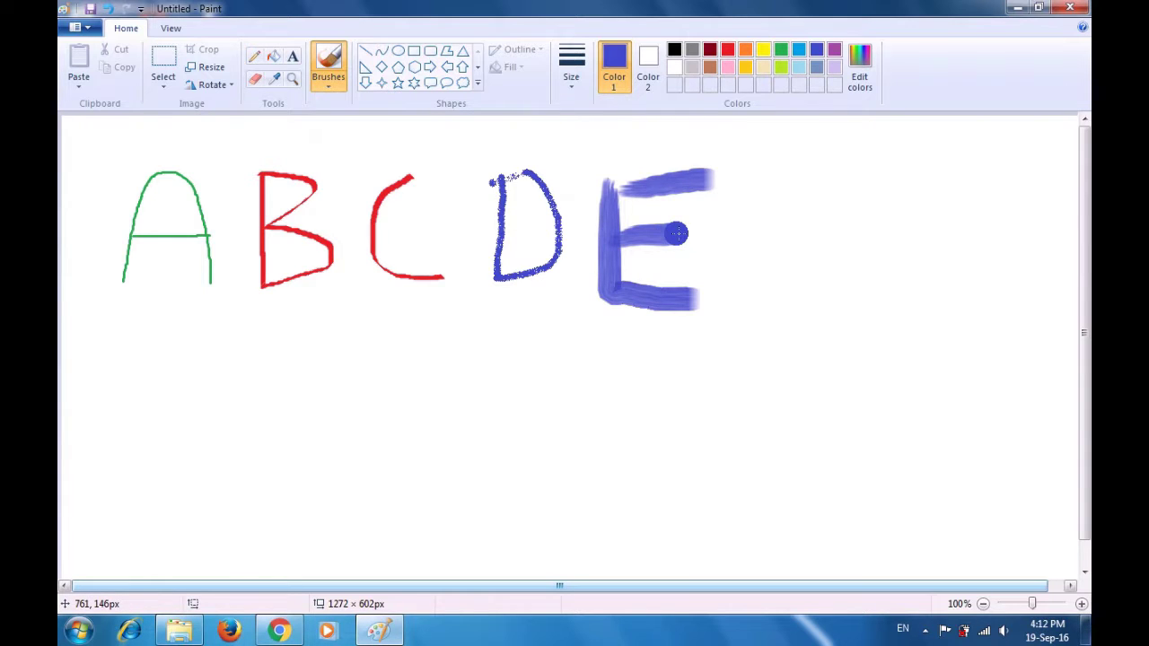
Draw a large orange letter F freehand beside the E with the Crayon brush.
{"action": "left_click", "coordinate": [750, 50]}
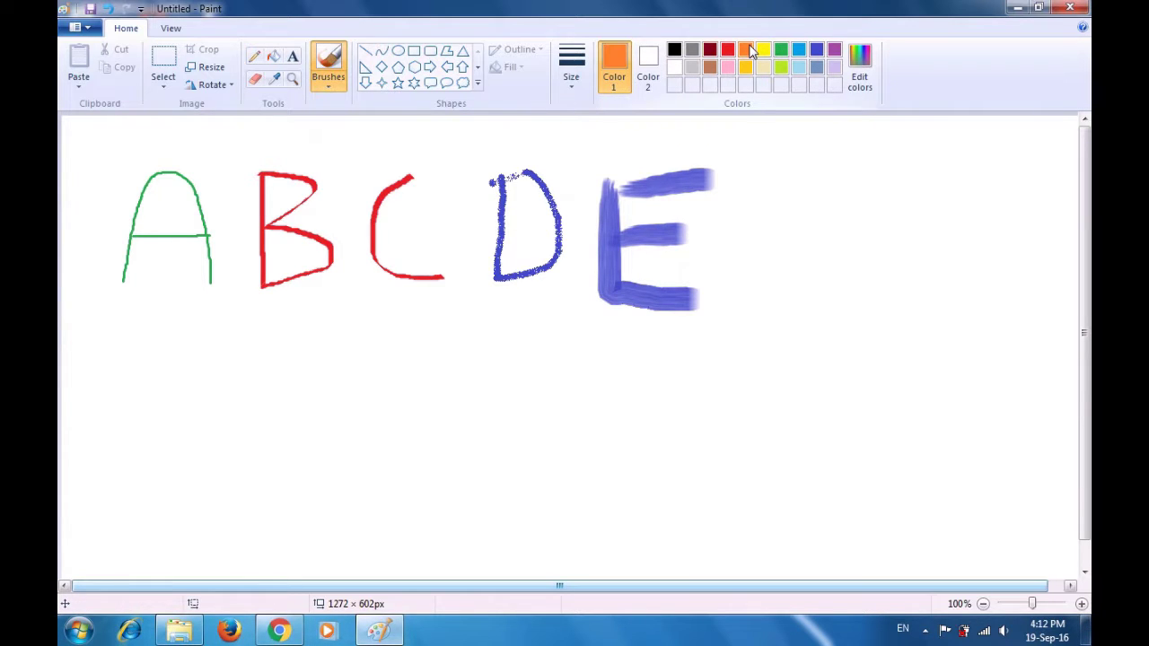
{"action": "left_click", "coordinate": [331, 85]}
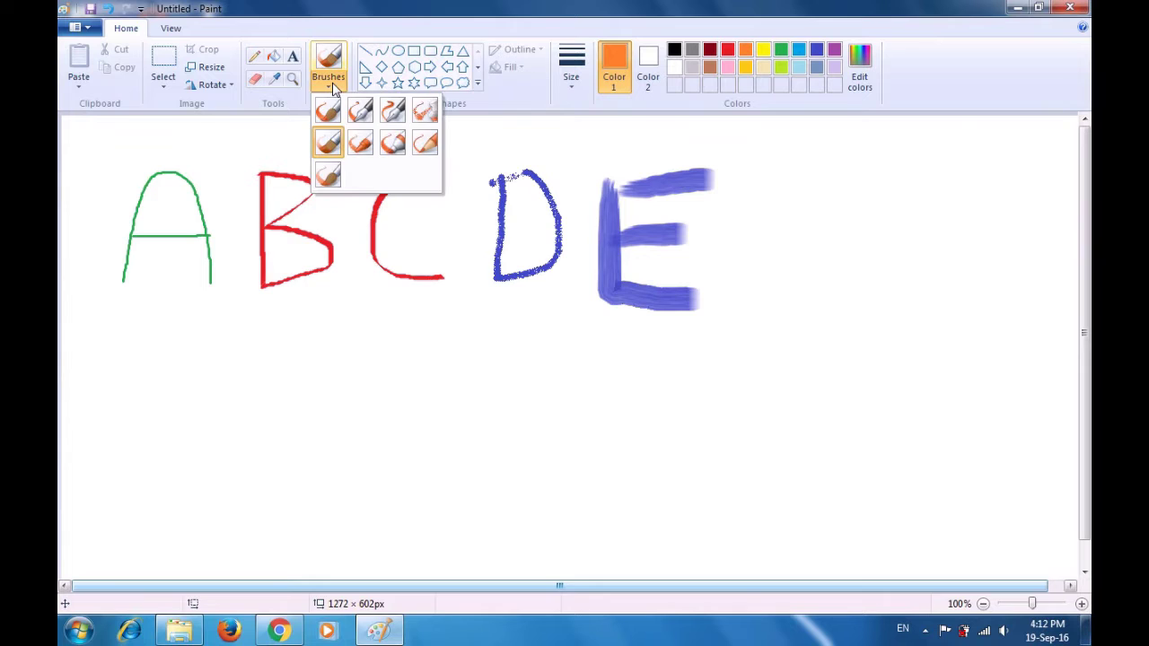
{"action": "left_click", "coordinate": [361, 145]}
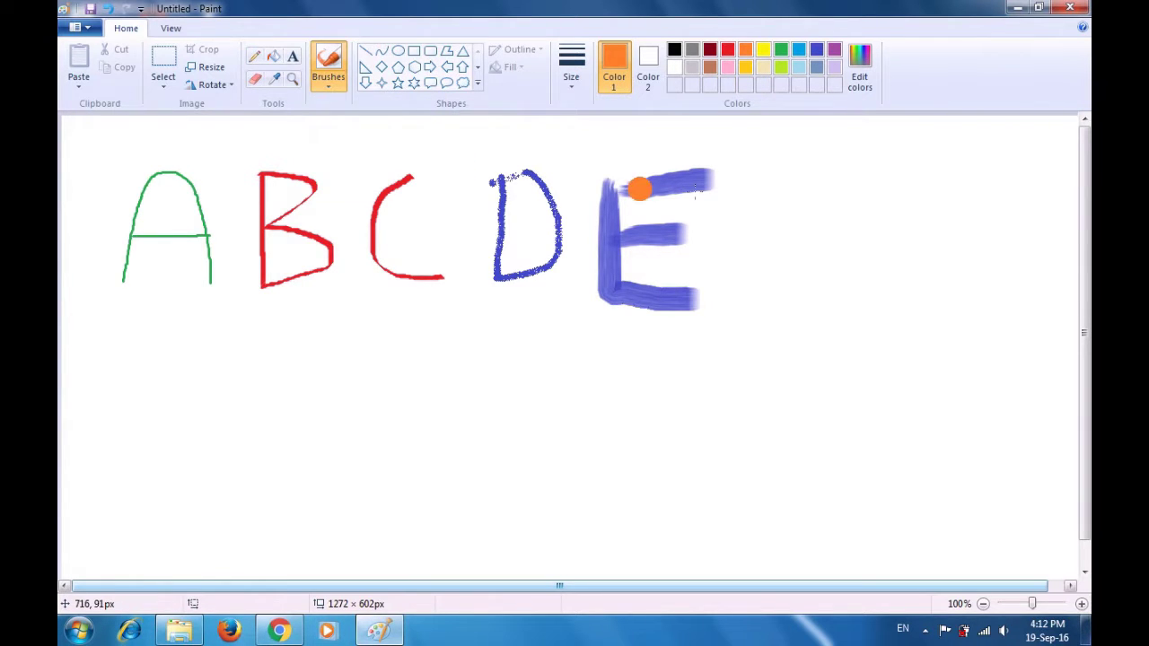
{"action": "left_click_drag", "start_coordinate": [746, 180], "coordinate": [757, 321]}
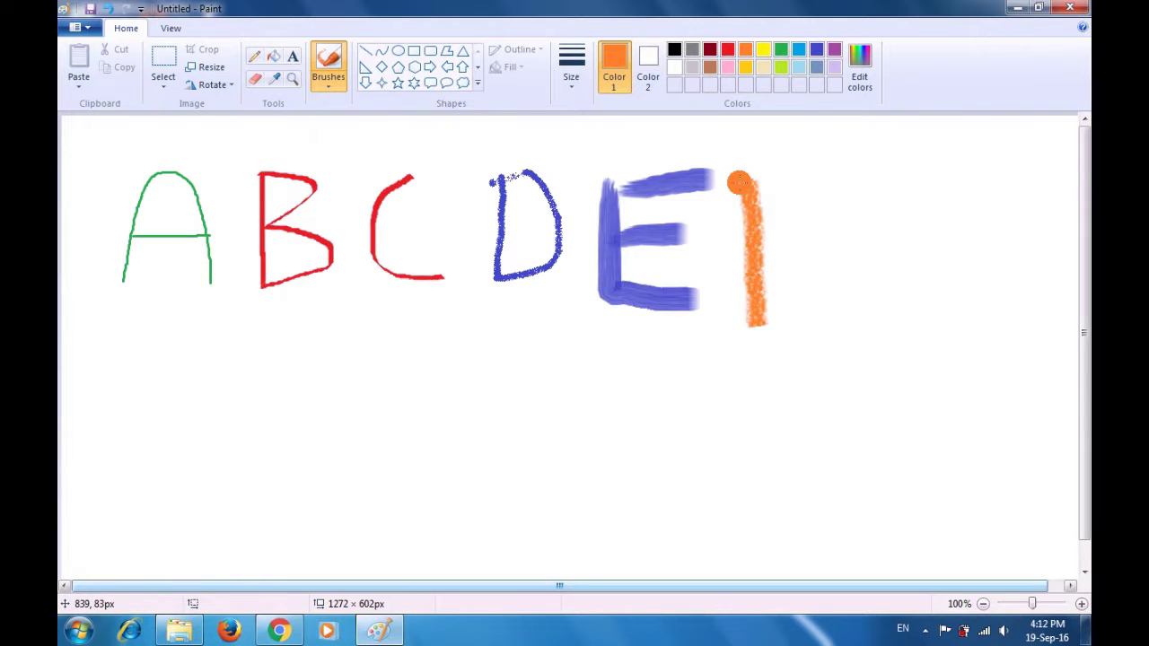
{"action": "left_click_drag", "start_coordinate": [743, 182], "coordinate": [848, 190]}
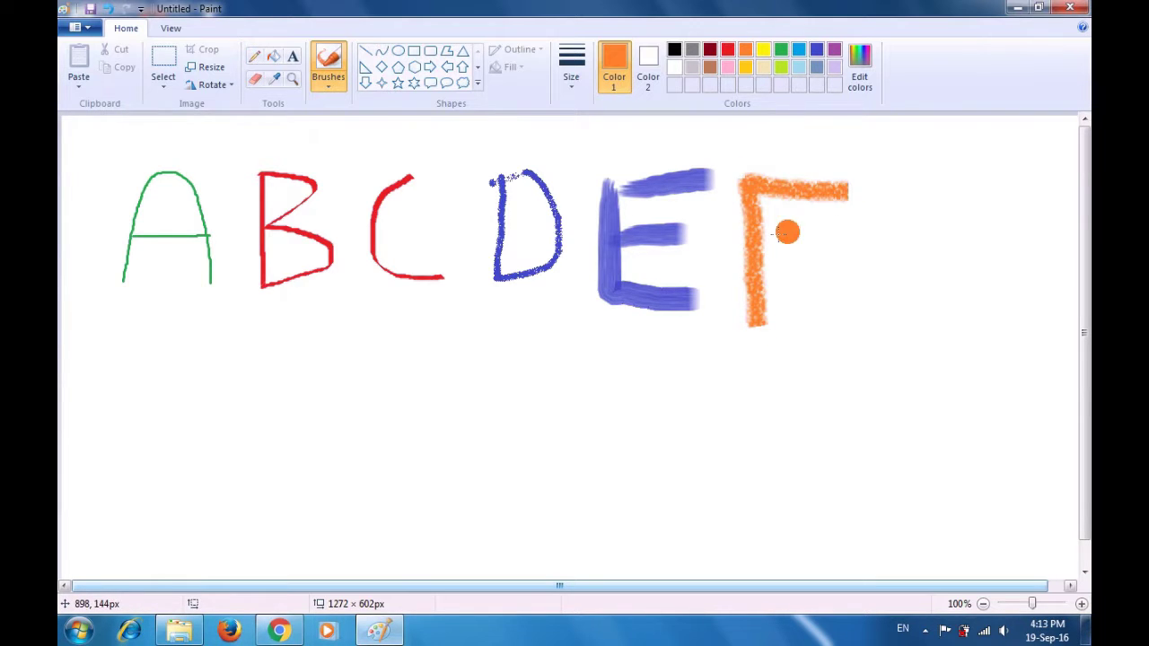
{"action": "left_click_drag", "start_coordinate": [763, 237], "coordinate": [837, 233]}
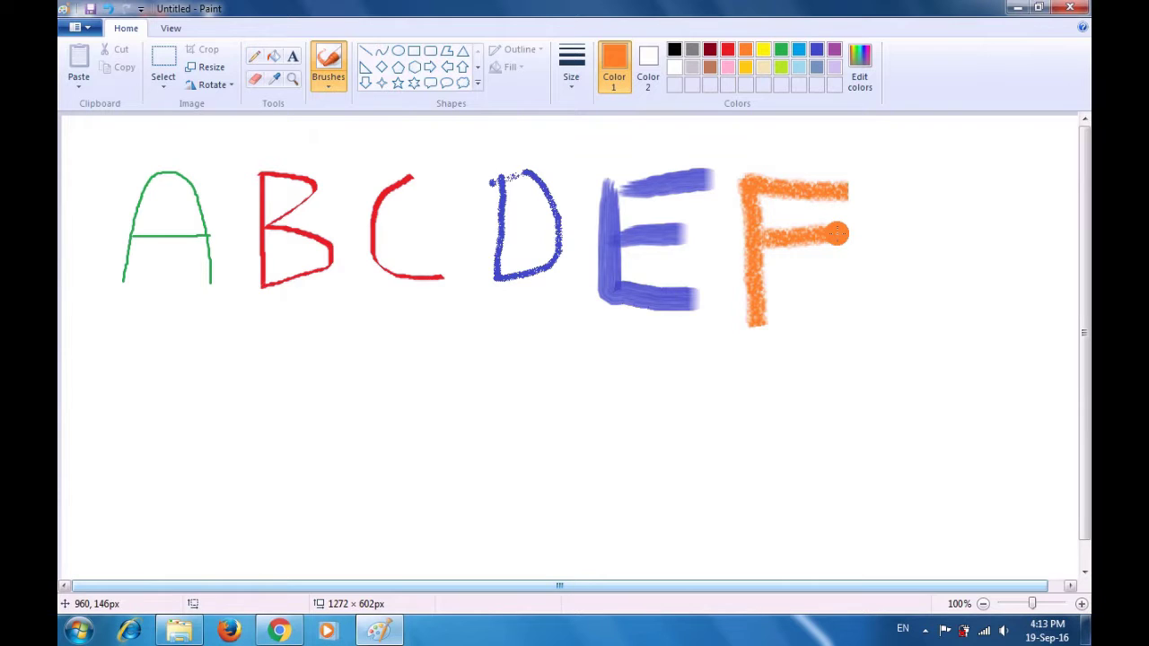
Draw a large purple letter G freehand beside the F with the Marker brush.
{"action": "left_click", "coordinate": [834, 50]}
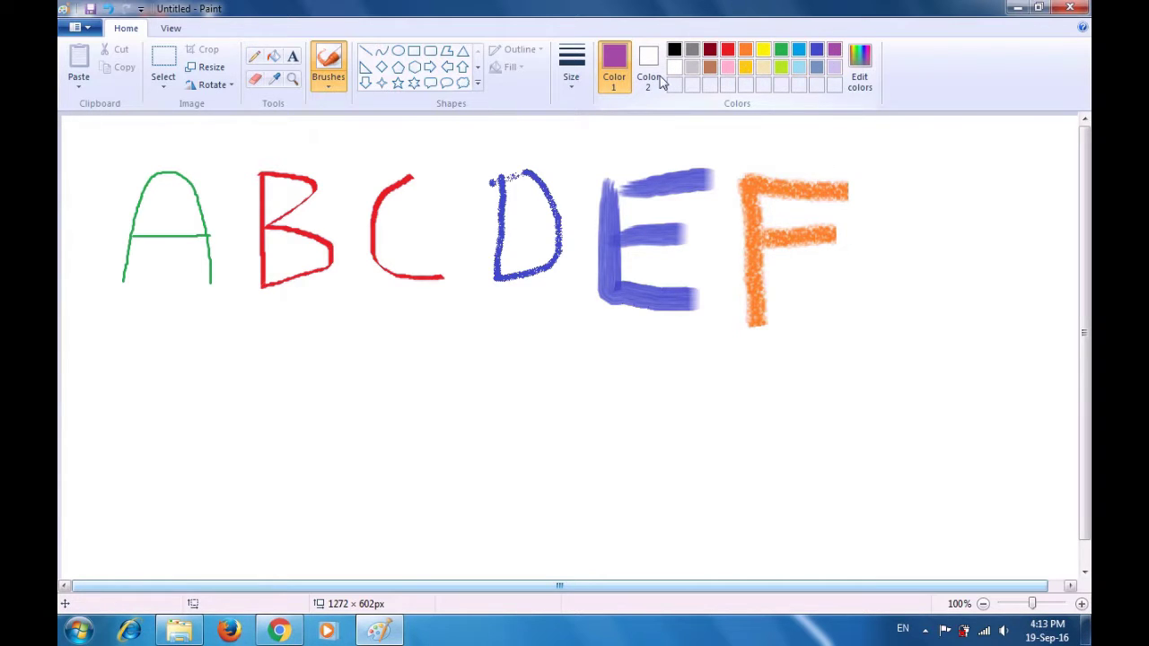
{"action": "left_click", "coordinate": [329, 90]}
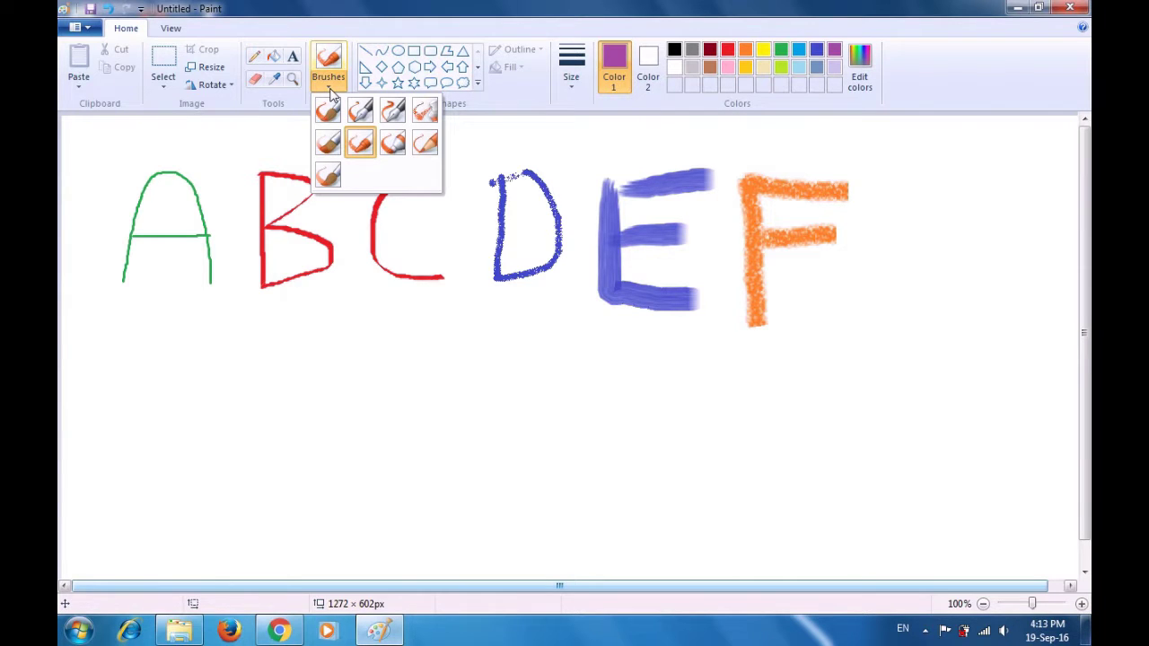
{"action": "left_click", "coordinate": [402, 142]}
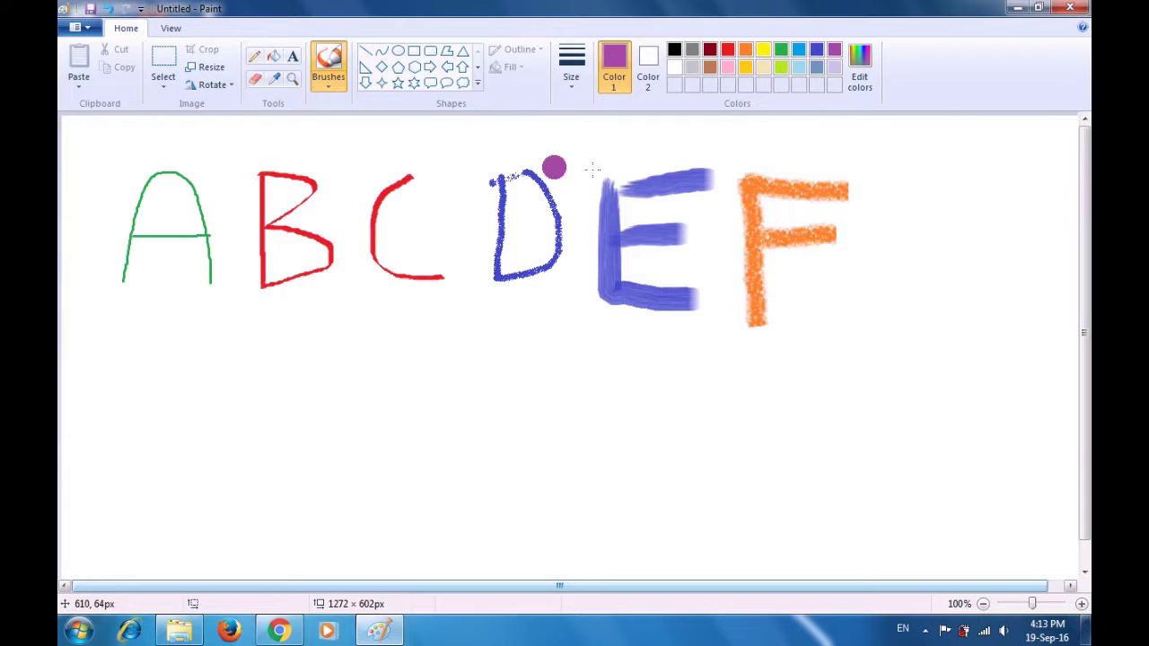
{"action": "mouse_move", "coordinate": [874, 187]}
{"action": "left_mouse_down"}
{"action": "mouse_move", "coordinate": [886, 303]}
{"action": "mouse_move", "coordinate": [901, 319]}
{"action": "mouse_move", "coordinate": [921, 321]}
{"action": "mouse_move", "coordinate": [952, 295]}
{"action": "mouse_move", "coordinate": [937, 257]}
{"action": "mouse_move", "coordinate": [1012, 250]}
{"action": "mouse_move", "coordinate": [1024, 325]}
{"action": "left_mouse_up"}
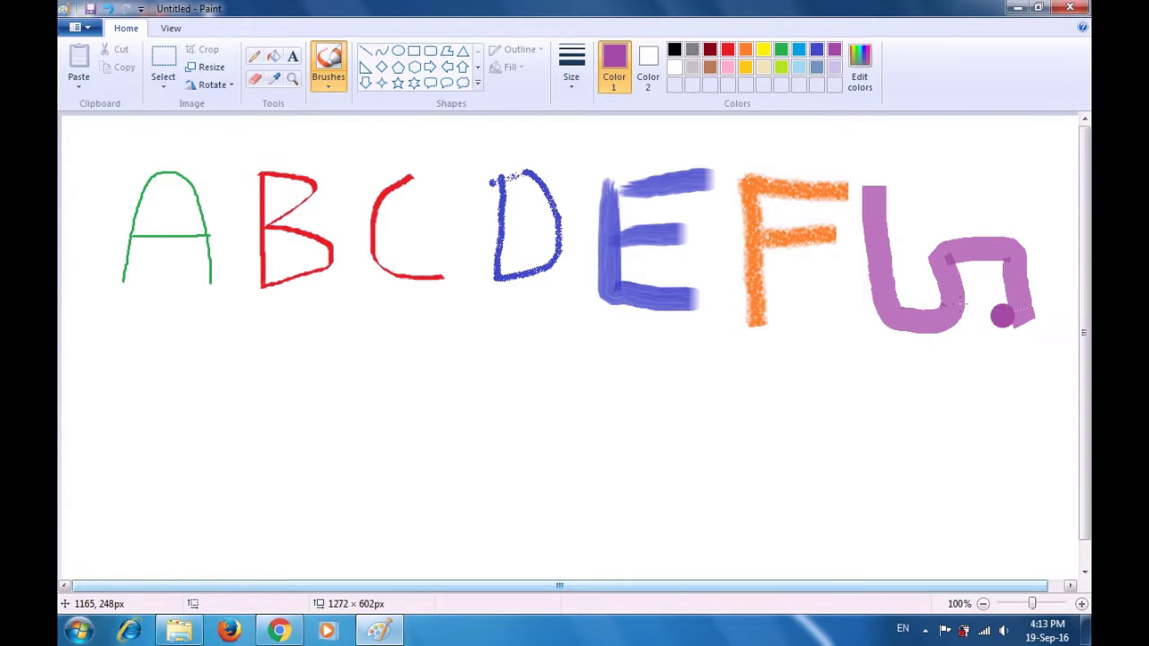
Draw a large purple letter H freehand below the A with the Natural pencil brush.
{"action": "left_click", "coordinate": [320, 84]}
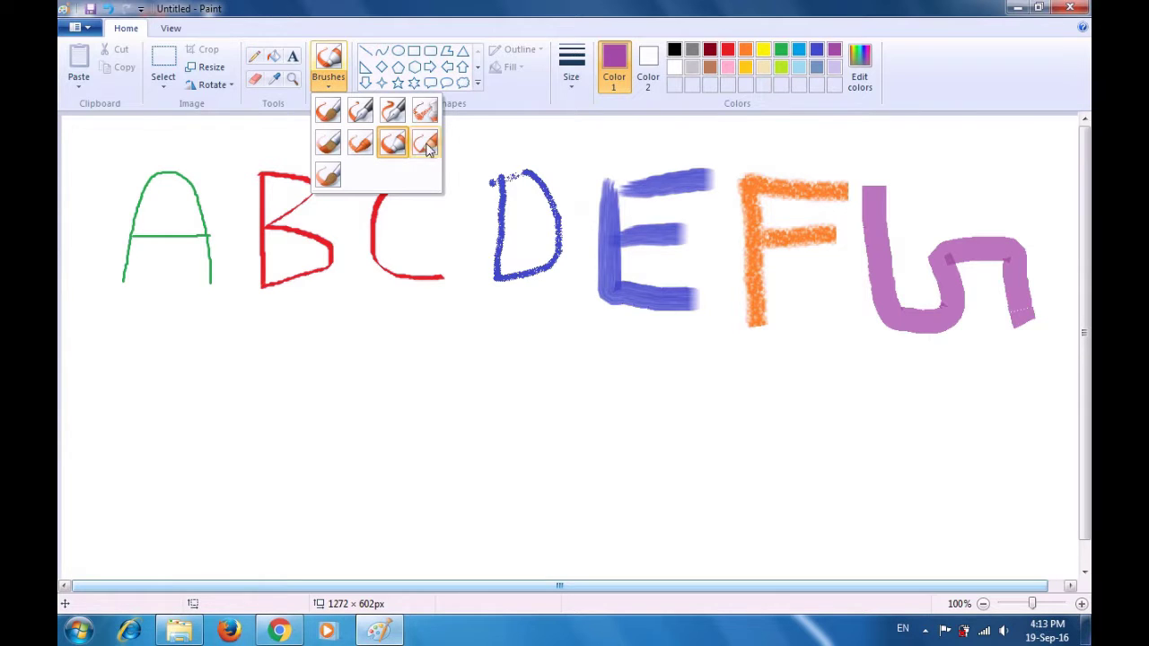
{"action": "left_click", "coordinate": [328, 142]}
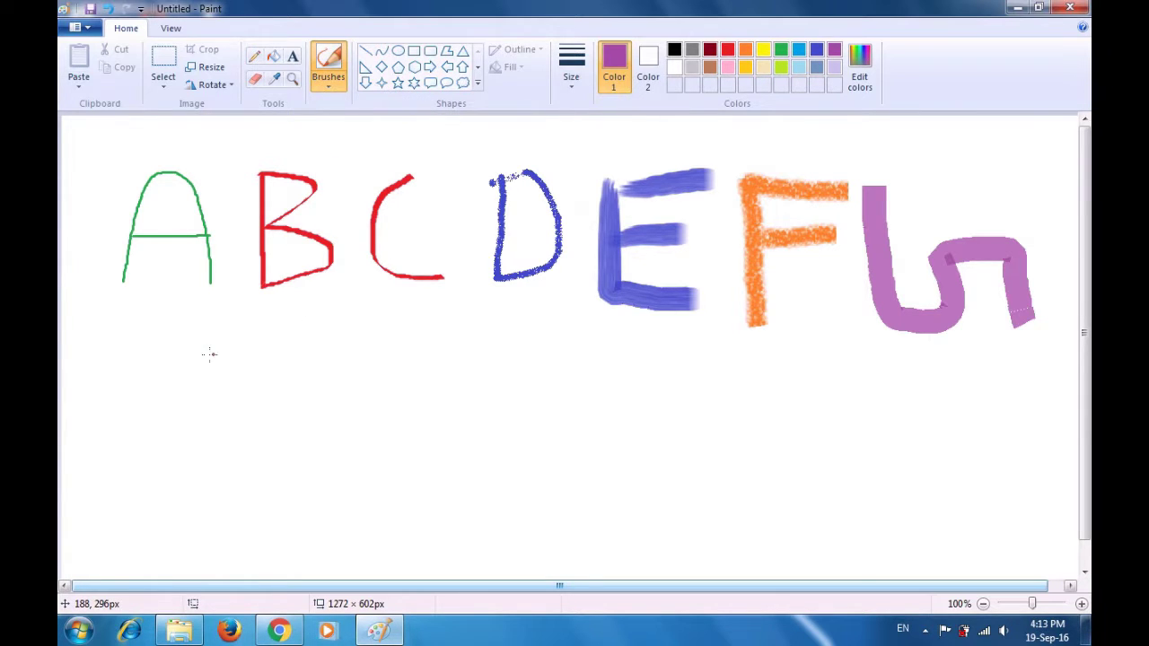
{"action": "left_click_drag", "start_coordinate": [165, 351], "coordinate": [151, 454]}
{"action": "left_click_drag", "start_coordinate": [157, 411], "coordinate": [203, 410]}
{"action": "left_click_drag", "start_coordinate": [200, 355], "coordinate": [192, 467]}
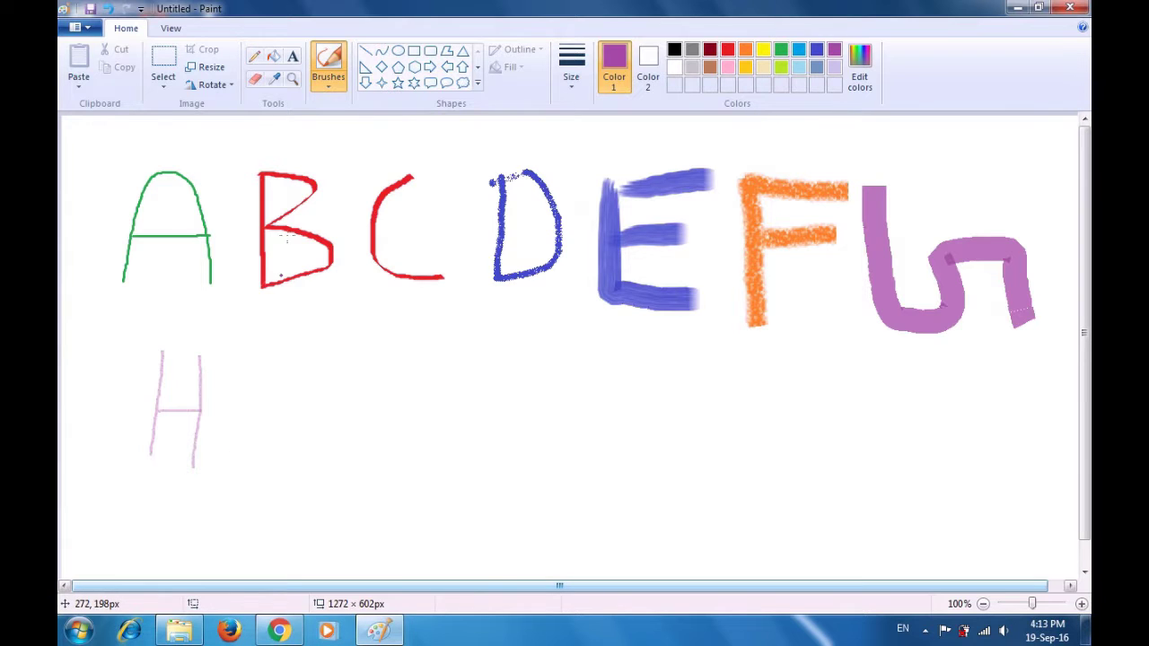
Draw the next large letter freehand in gold beside the H with the Watercolor brush.
{"action": "left_click", "coordinate": [327, 90]}
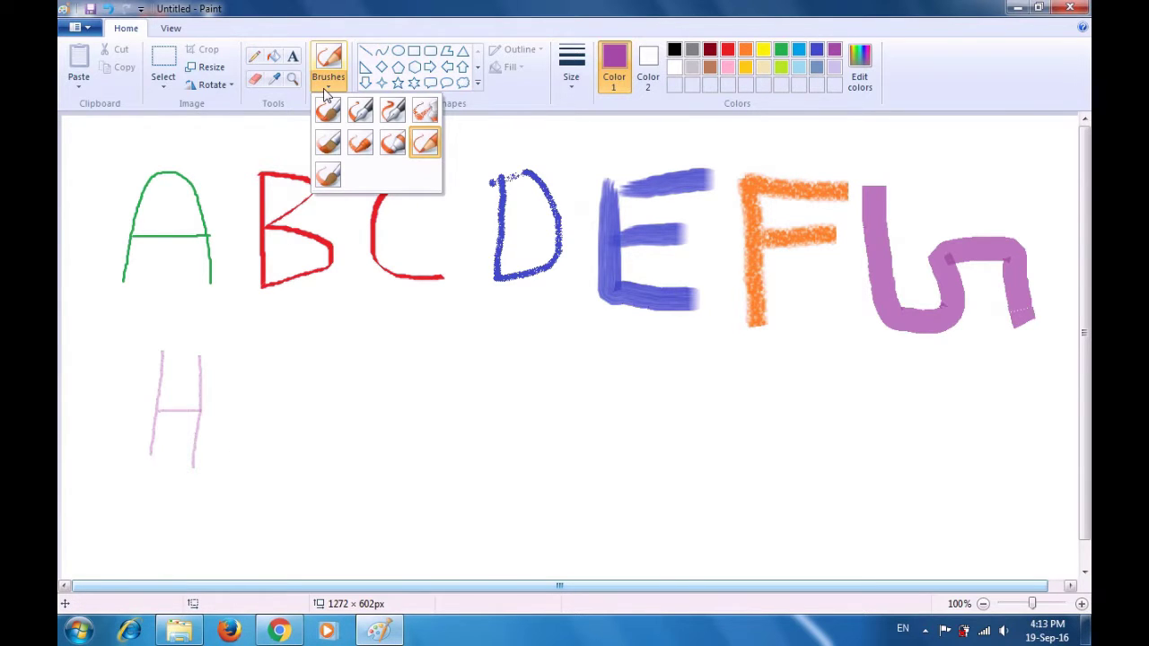
{"action": "left_click", "coordinate": [328, 175]}
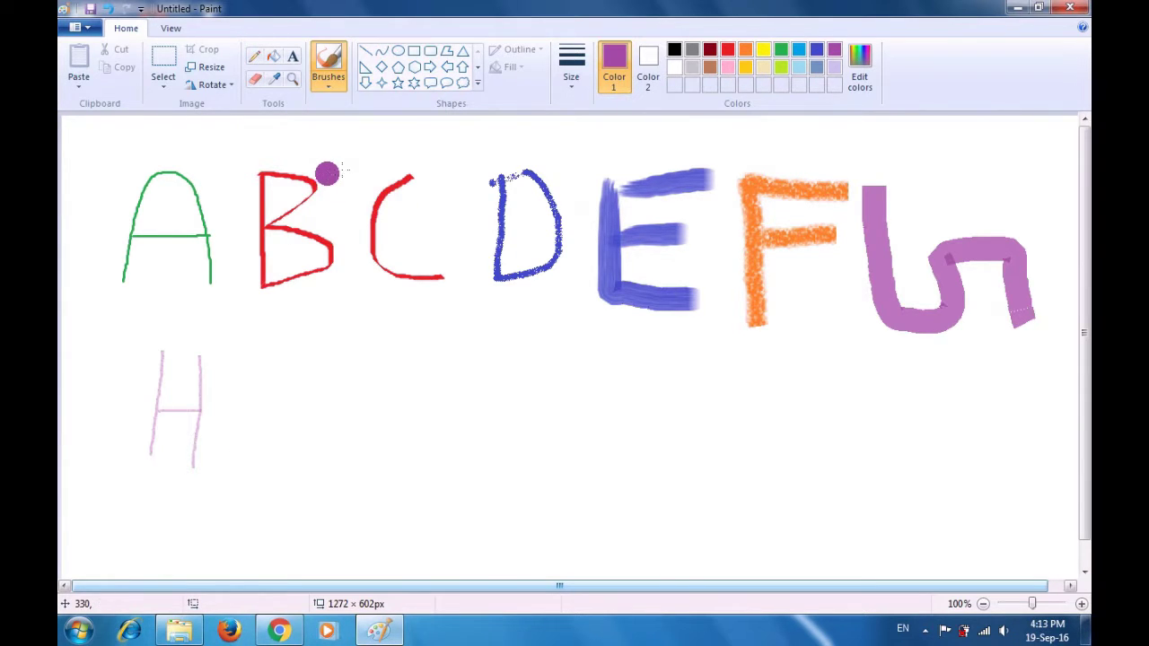
{"action": "left_click", "coordinate": [744, 68]}
{"action": "mouse_move", "coordinate": [295, 361]}
{"action": "left_mouse_down"}
{"action": "mouse_move", "coordinate": [465, 369]}
{"action": "mouse_move", "coordinate": [424, 375]}
{"action": "mouse_move", "coordinate": [386, 411]}
{"action": "mouse_move", "coordinate": [382, 503]}
{"action": "left_mouse_up"}
{"action": "mouse_move", "coordinate": [280, 518]}
{"action": "left_mouse_down"}
{"action": "mouse_move", "coordinate": [402, 501]}
{"action": "mouse_move", "coordinate": [470, 511]}
{"action": "left_mouse_up"}
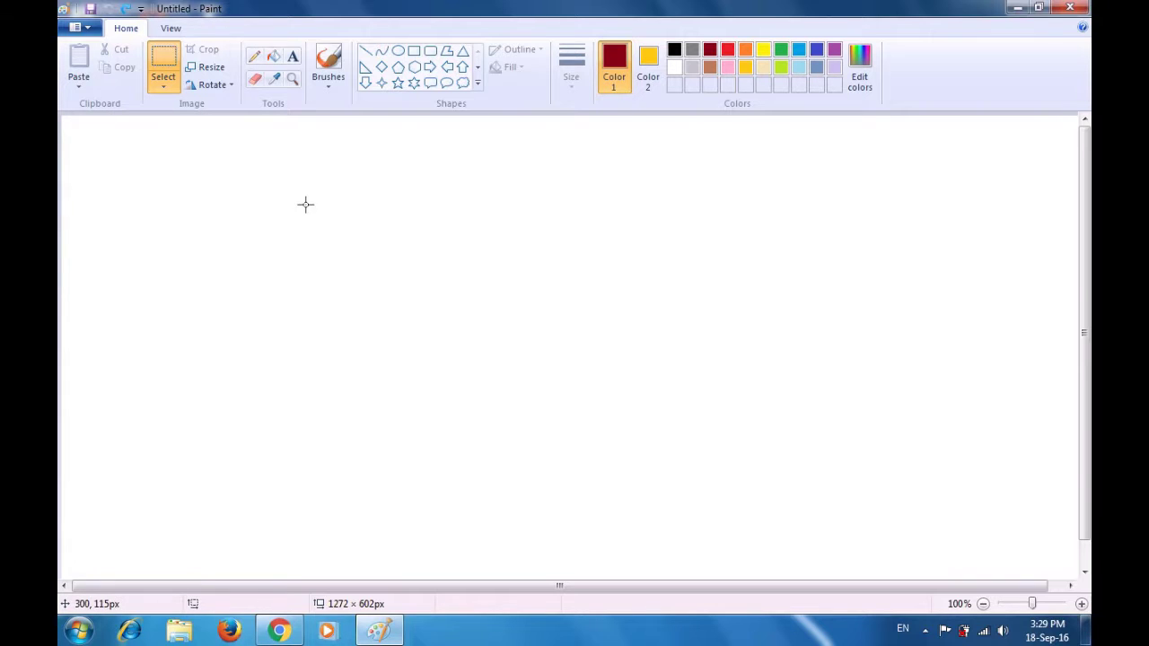
Set up the Rectangle shape with a solid color fill and light turquoise as Color 1, and make Color 2 active.
{"action": "left_click", "coordinate": [414, 54]}
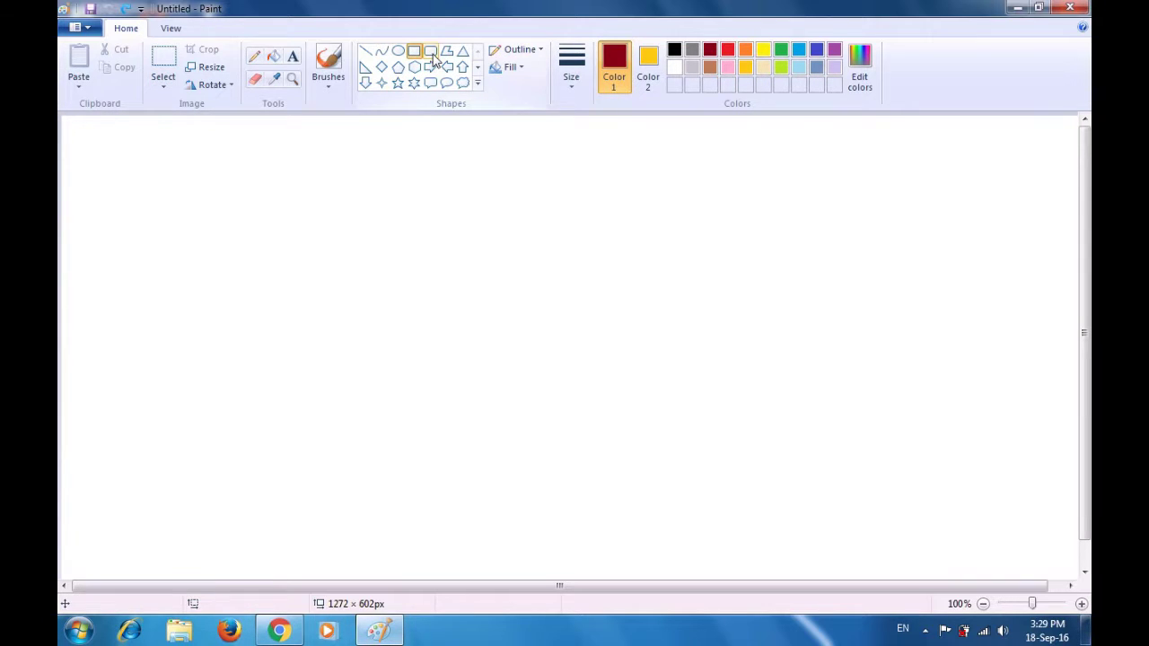
{"action": "left_click", "coordinate": [517, 70]}
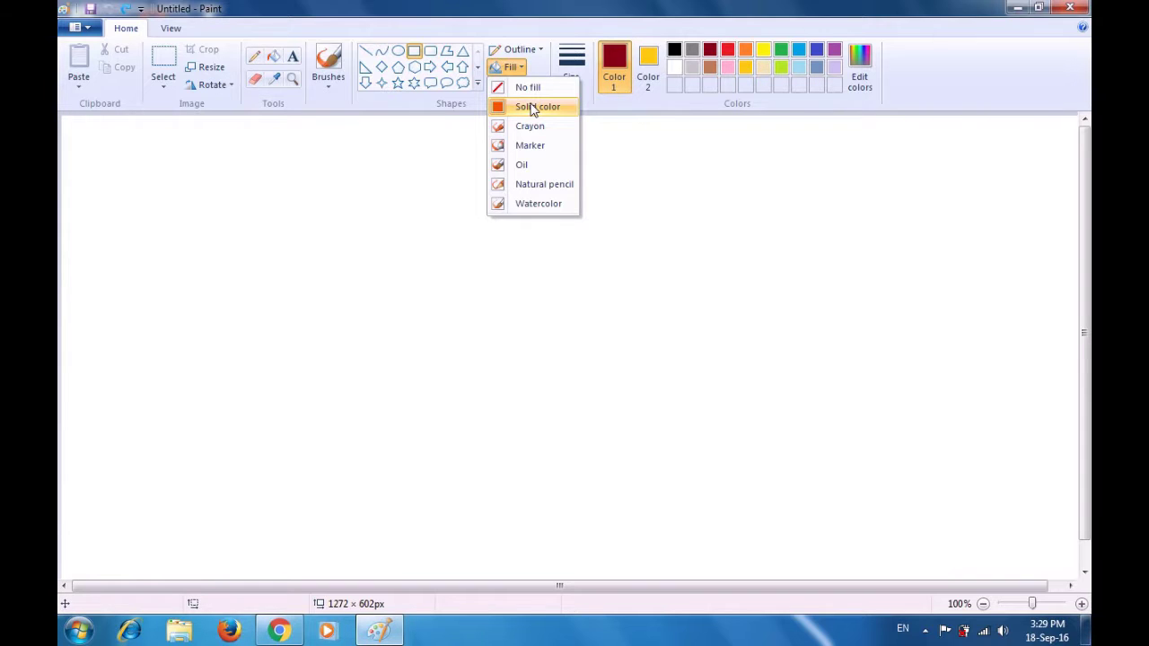
{"action": "left_click", "coordinate": [531, 108]}
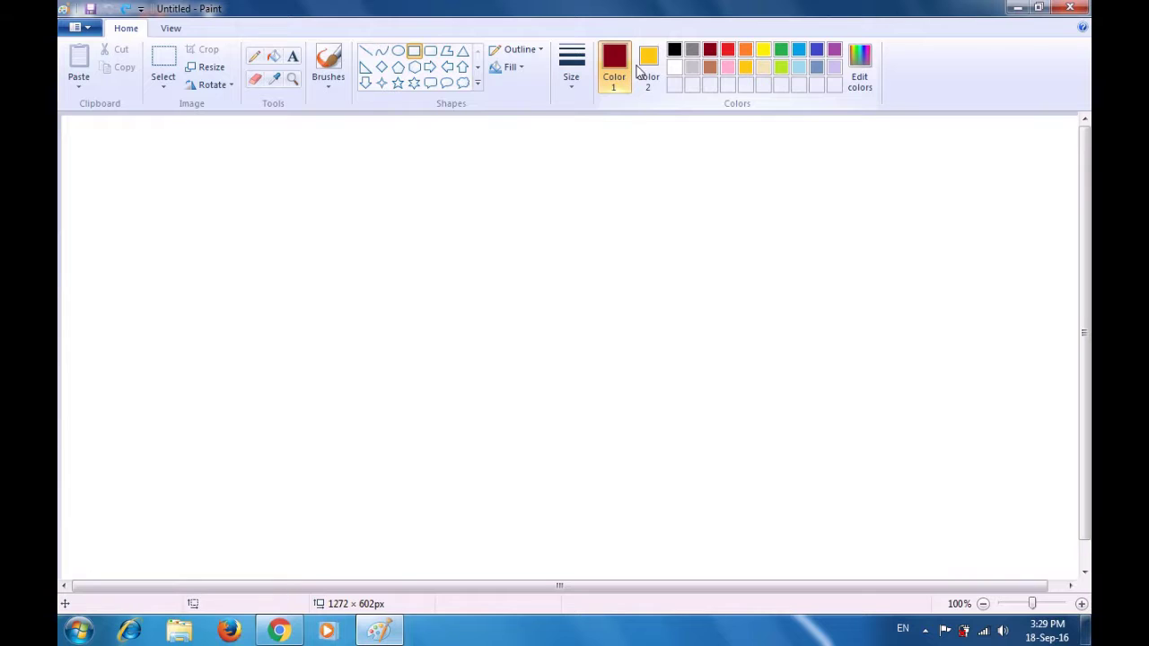
{"action": "left_click", "coordinate": [796, 69]}
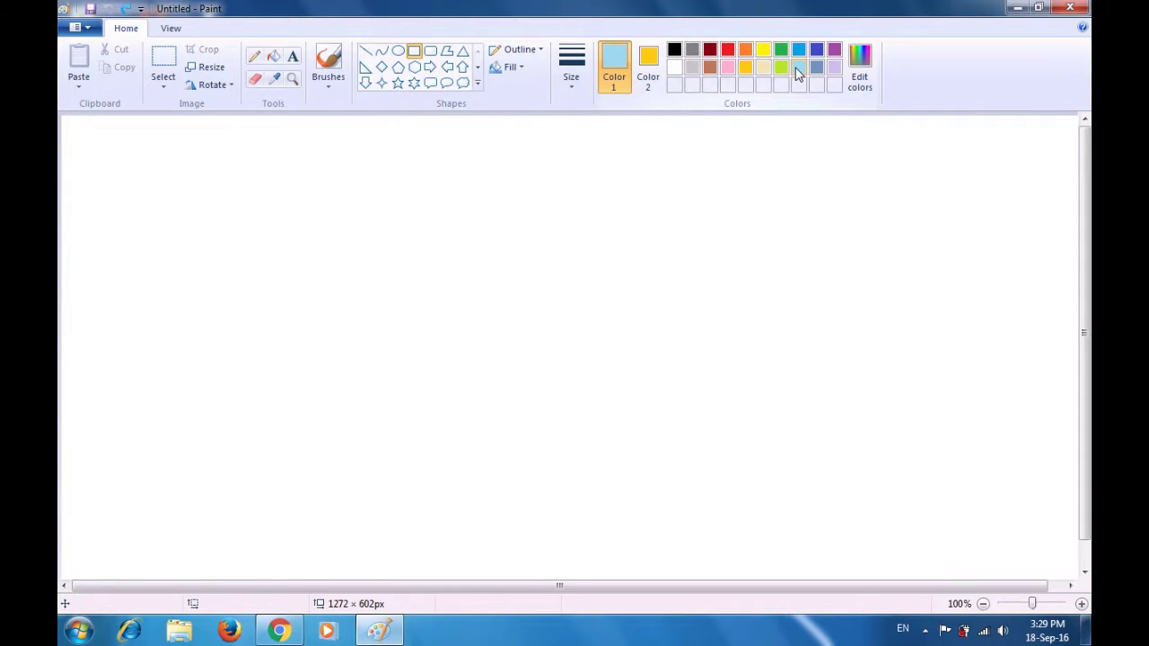
{"action": "left_click", "coordinate": [655, 69]}
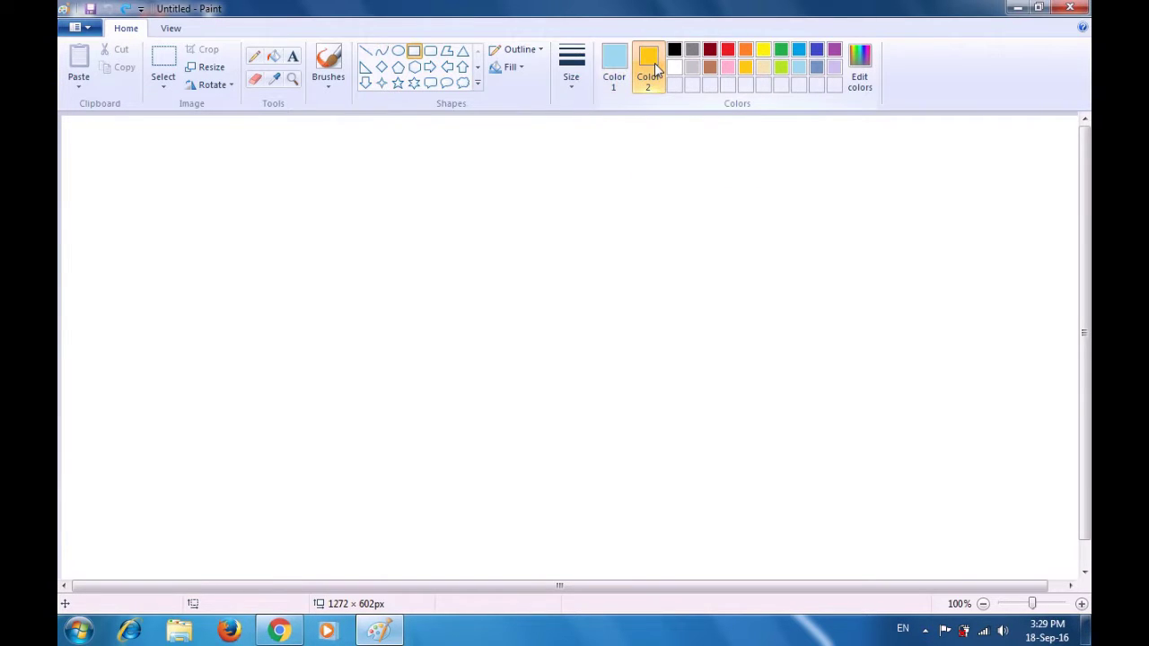
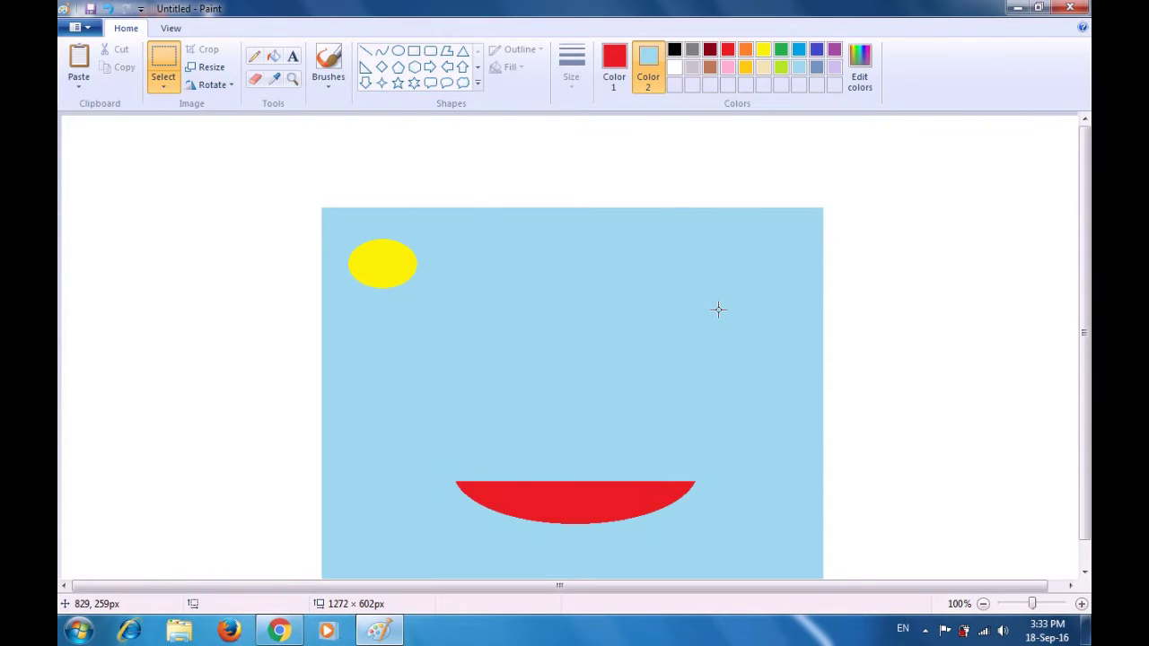
Draw a vertical brown mast about 94 px tall on the red boat hull with the Line shape at the thickest size.
{"action": "left_click", "coordinate": [615, 81]}
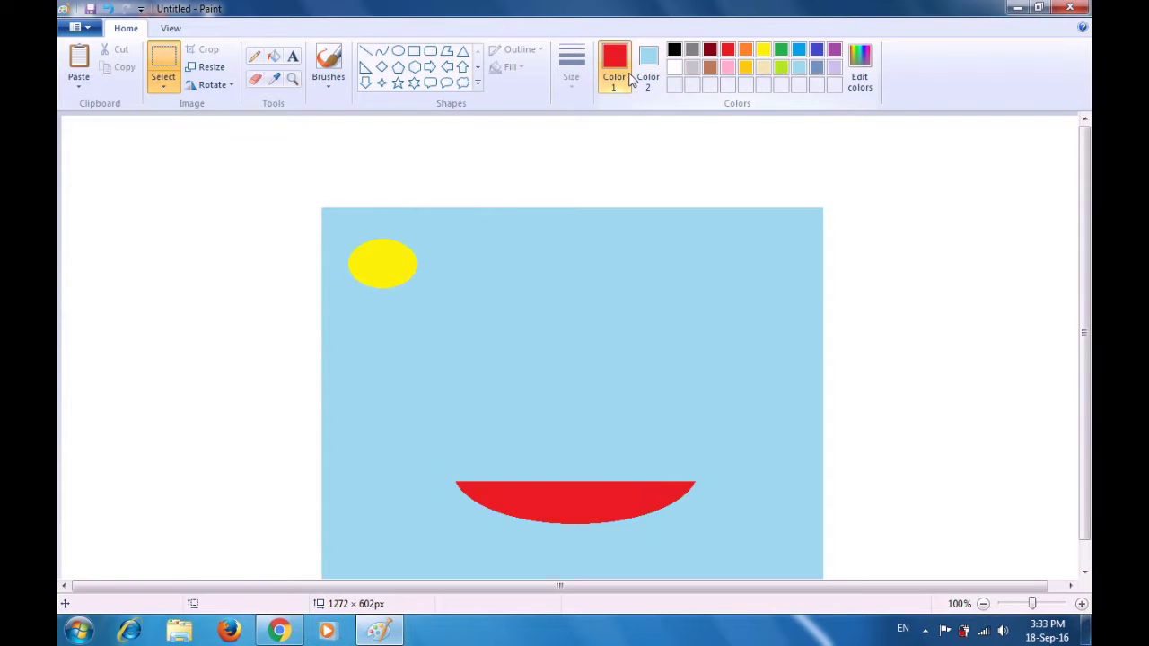
{"action": "left_click", "coordinate": [709, 67]}
{"action": "left_click", "coordinate": [367, 52]}
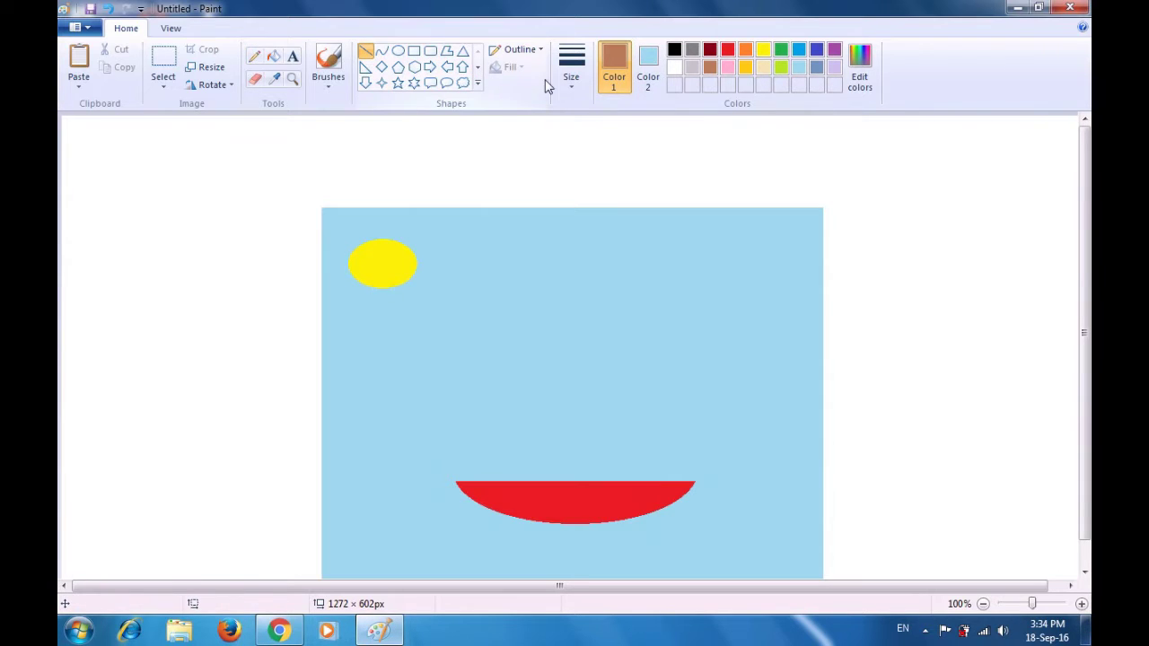
{"action": "left_click", "coordinate": [571, 70]}
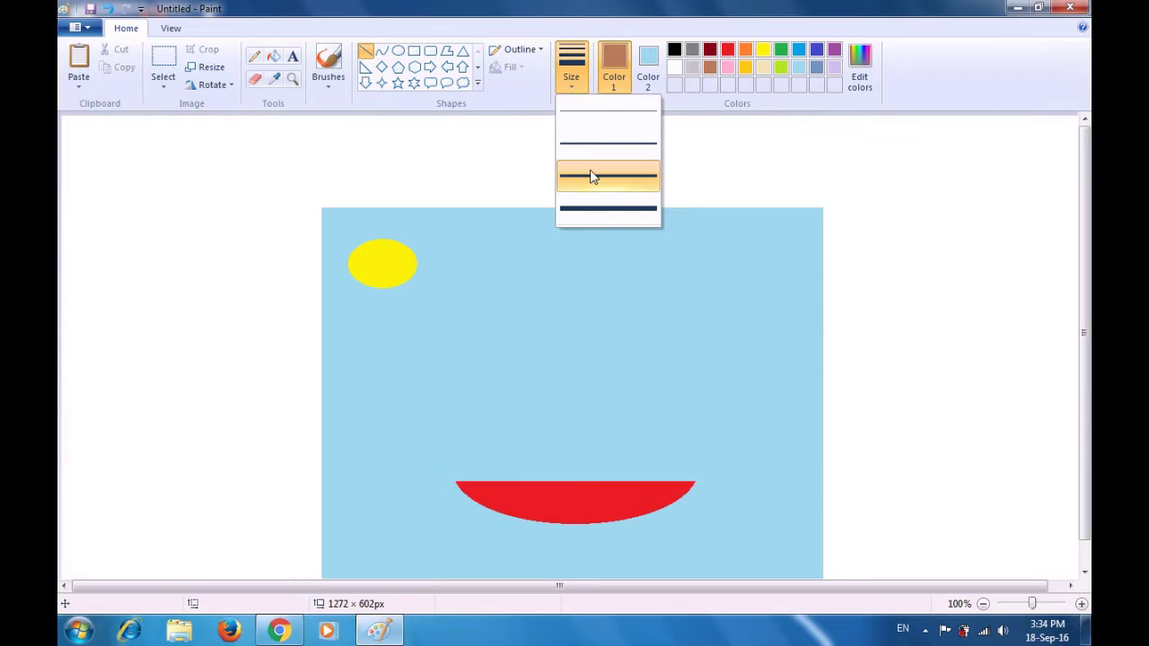
{"action": "left_click", "coordinate": [598, 210]}
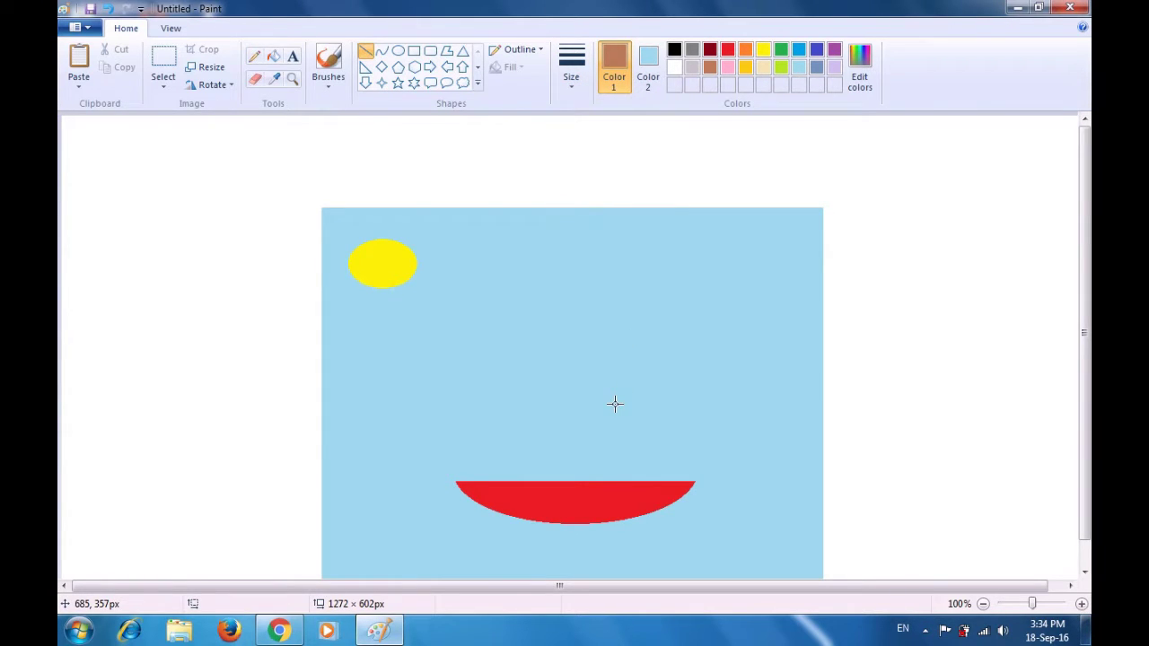
{"action": "mouse_move", "coordinate": [615, 403]}
{"action": "left_mouse_down"}
{"action": "mouse_move", "coordinate": [612, 489]}
{"action": "mouse_move", "coordinate": [615, 480]}
{"action": "left_mouse_up"}
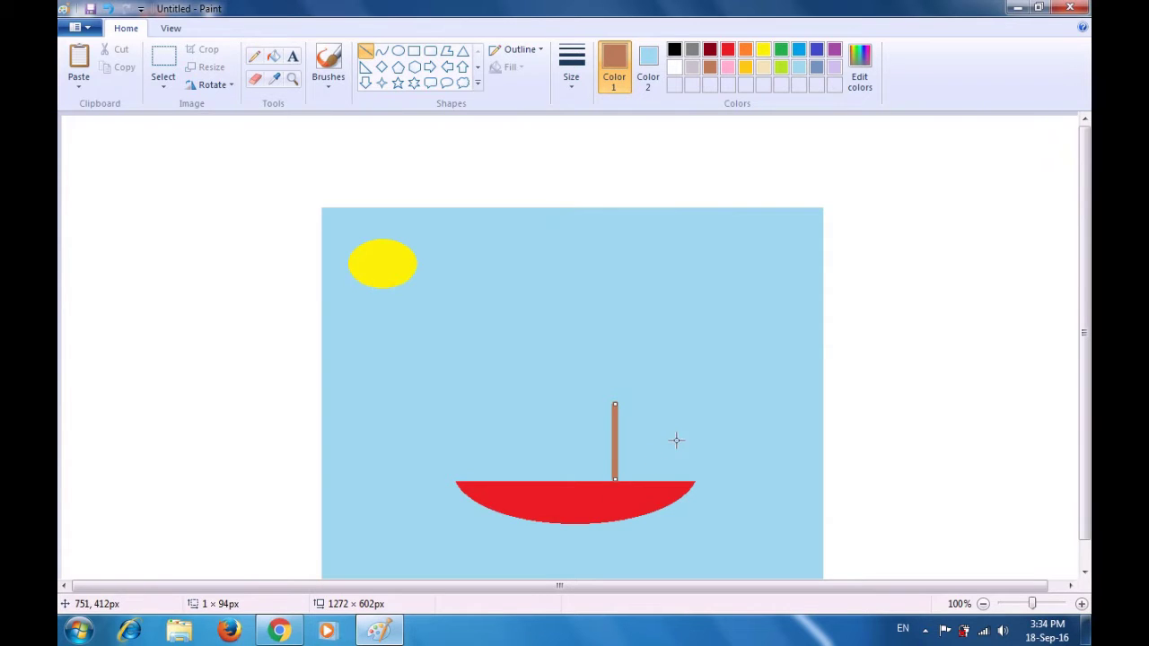
{"action": "left_click", "coordinate": [696, 415]}
Extend the mast upward with a thinner vertical brown line at the second-thinnest size.
{"action": "left_click", "coordinate": [572, 92]}
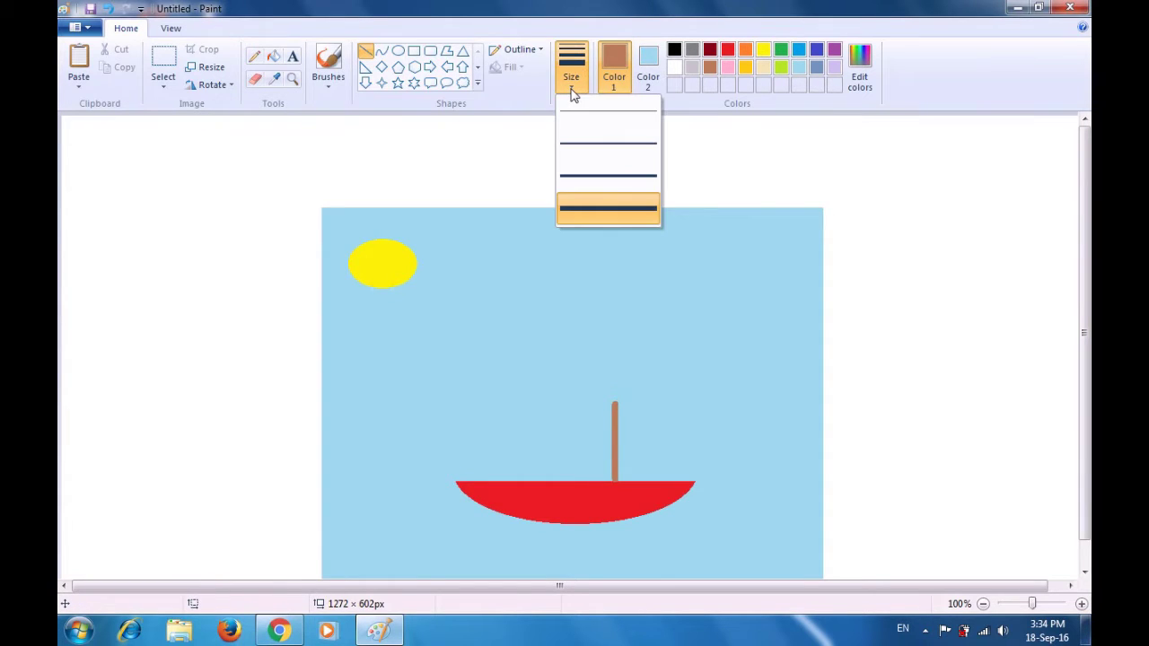
{"action": "left_click", "coordinate": [569, 138]}
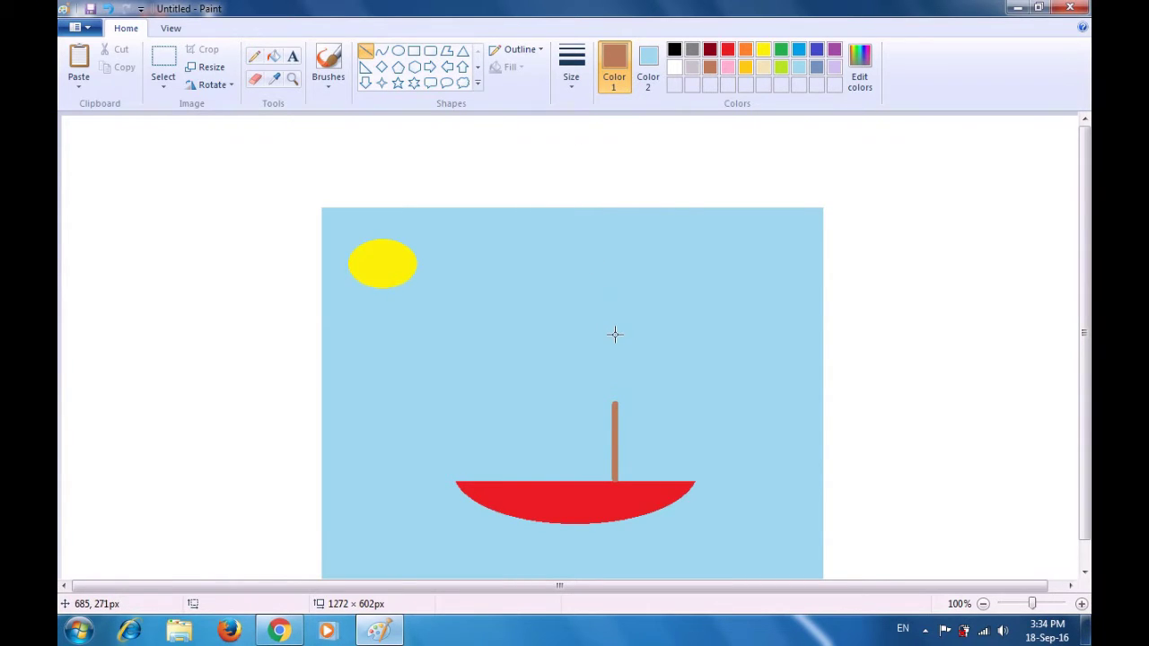
{"action": "left_click_drag", "start_coordinate": [616, 337], "coordinate": [615, 410]}
{"action": "left_click", "coordinate": [658, 376]}
Sketch a closed brown sail outline freehand from the mast's tip with the Pencil at its thinnest size, undoing any bad stroke.
{"action": "left_click", "coordinate": [254, 60]}
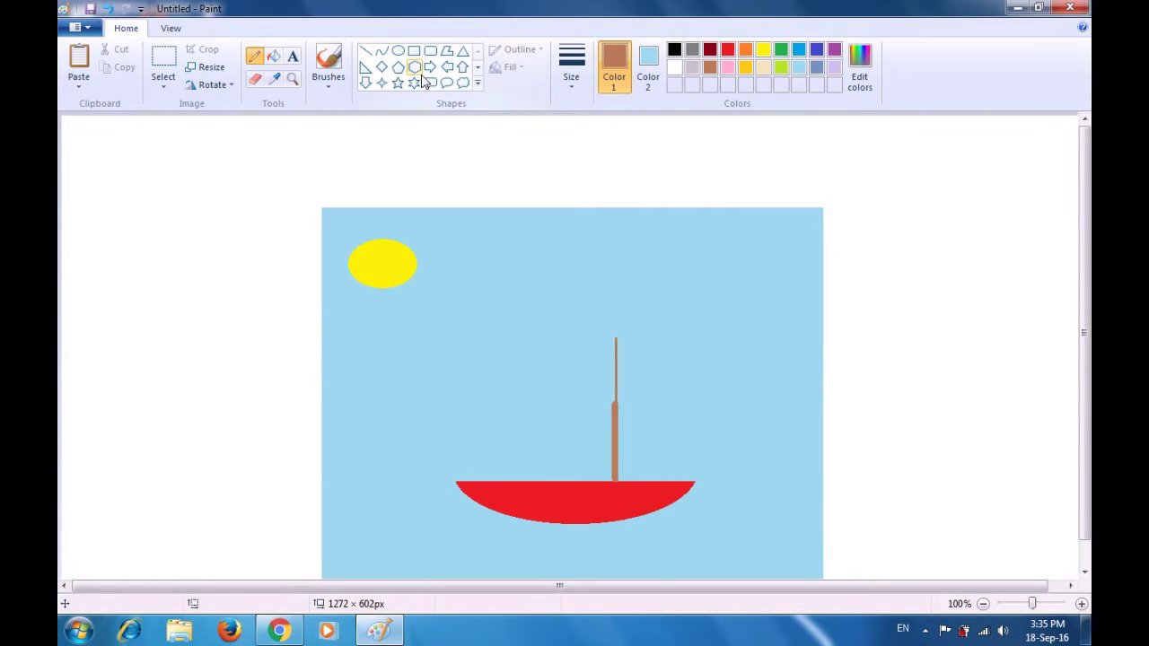
{"action": "left_click", "coordinate": [565, 85]}
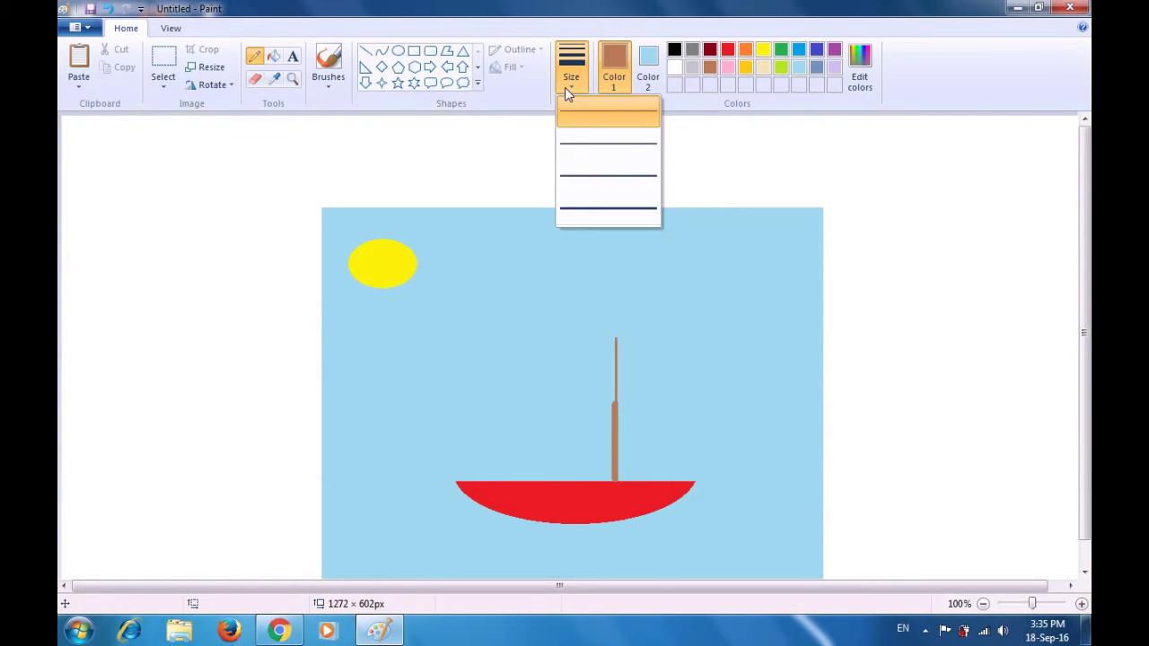
{"action": "left_click", "coordinate": [577, 115]}
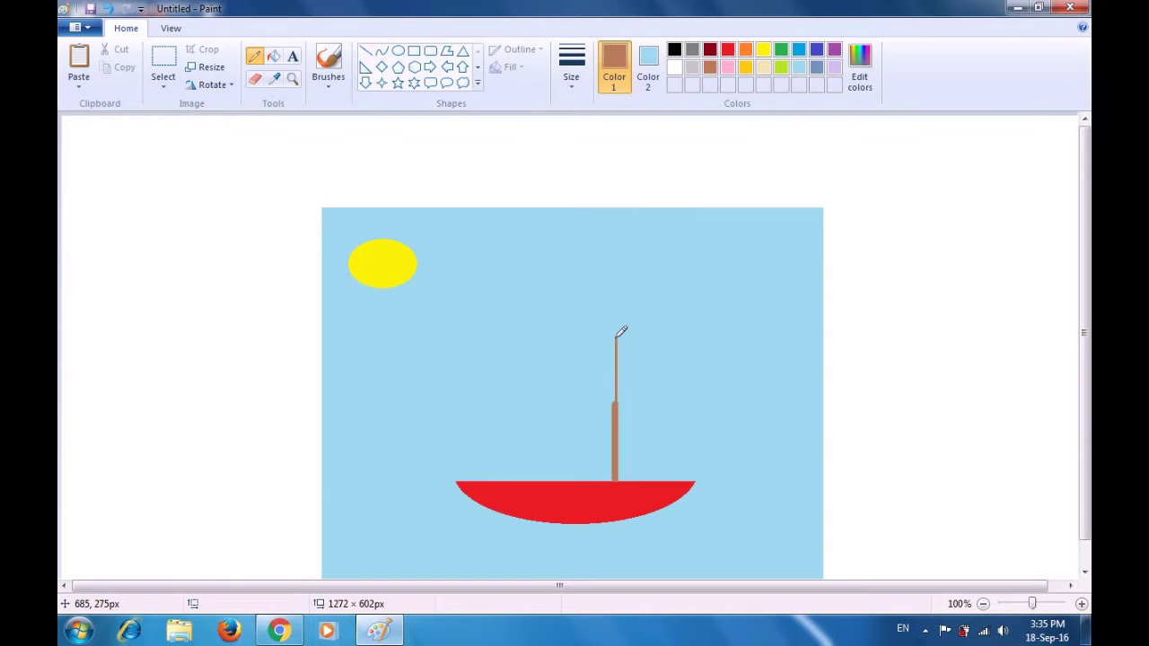
{"action": "left_click_drag", "start_coordinate": [616, 337], "coordinate": [543, 364]}
{"action": "left_click_drag", "start_coordinate": [544, 364], "coordinate": [522, 404]}
{"action": "left_click_drag", "start_coordinate": [523, 401], "coordinate": [571, 413]}
{"action": "key", "text": "ctrl+z"}
{"action": "left_click_drag", "start_coordinate": [571, 413], "coordinate": [607, 393]}
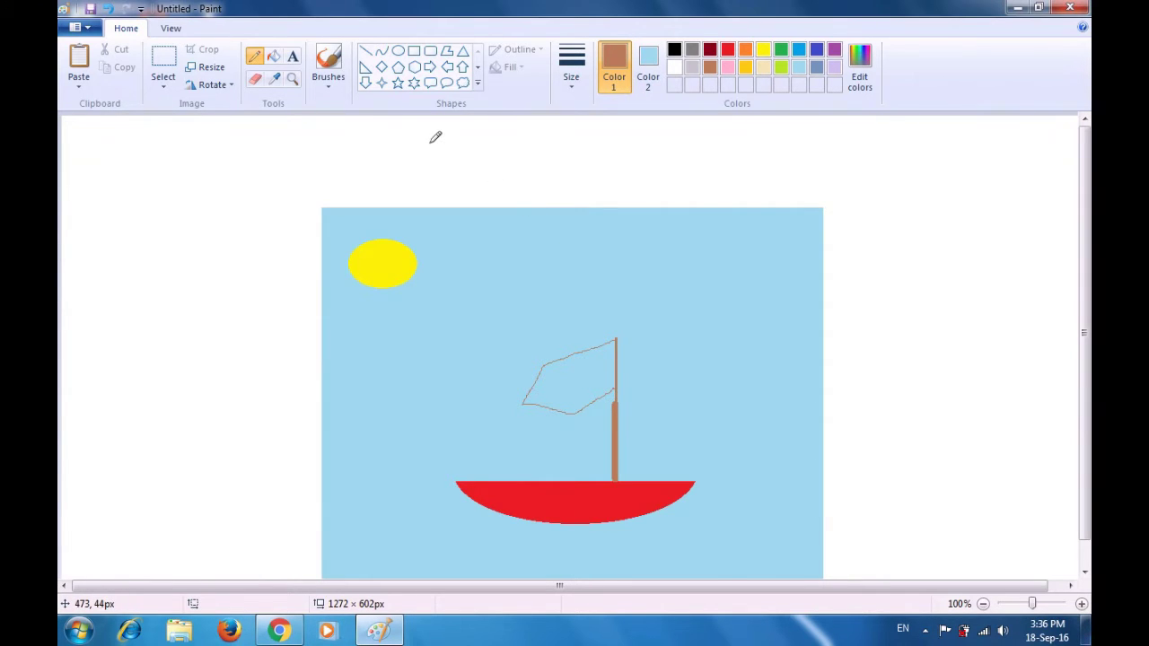
Draw two indigo stripes across the sail with the Line shape at the second-thinnest size.
{"action": "left_click", "coordinate": [368, 51]}
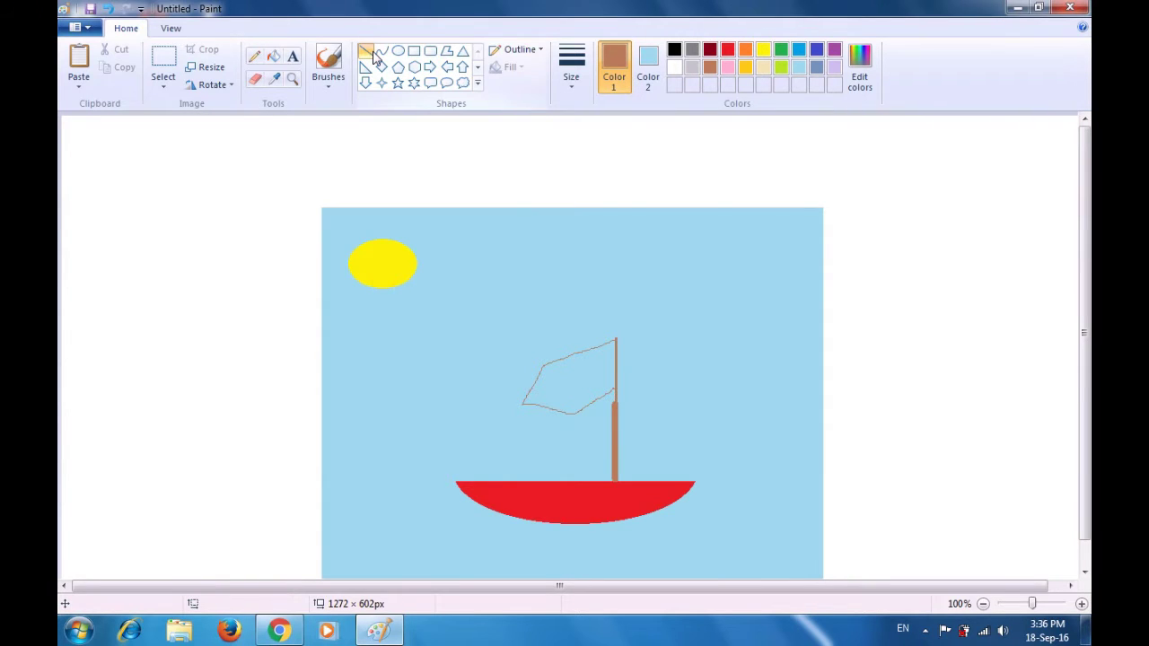
{"action": "left_click", "coordinate": [568, 88]}
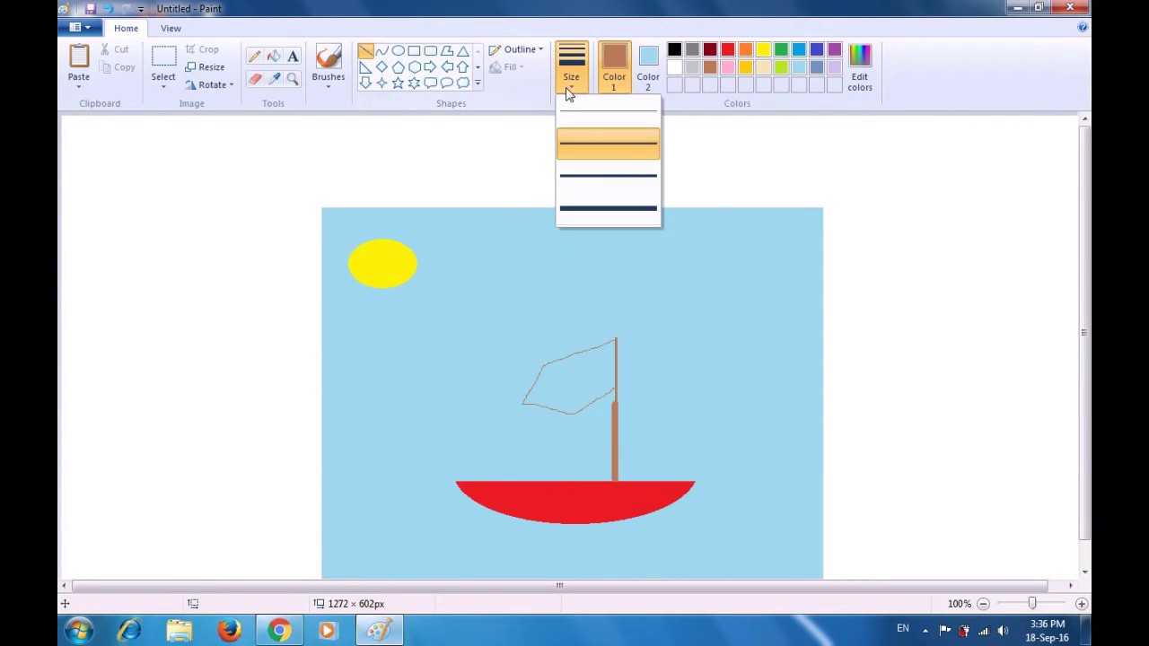
{"action": "left_click", "coordinate": [585, 146]}
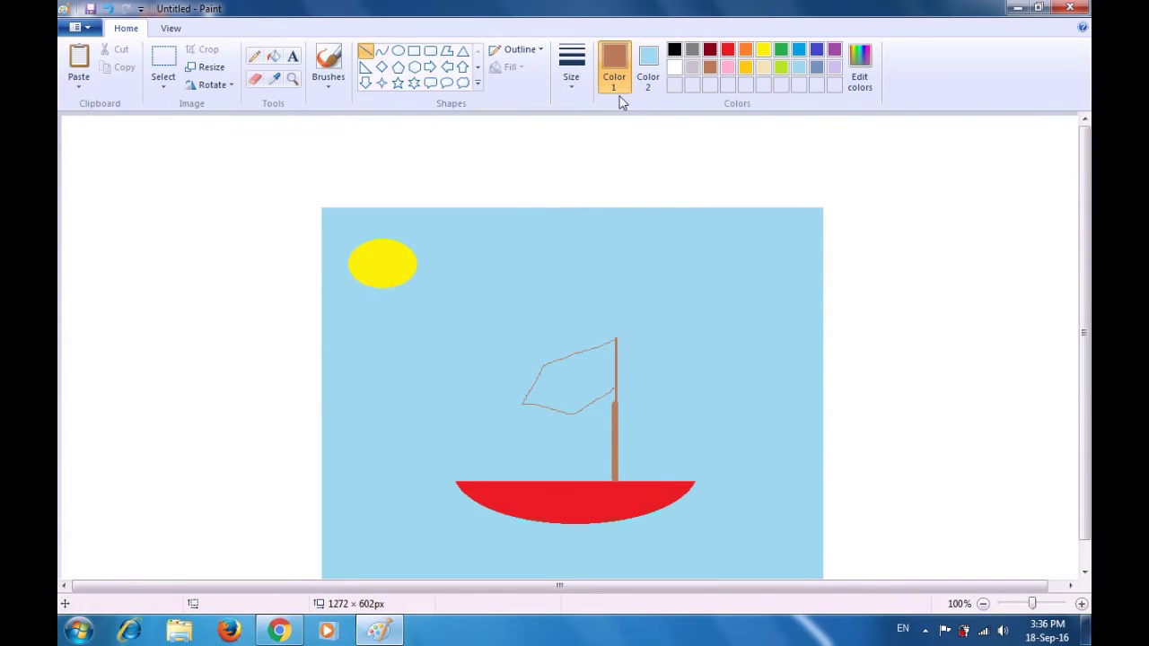
{"action": "left_click", "coordinate": [816, 51]}
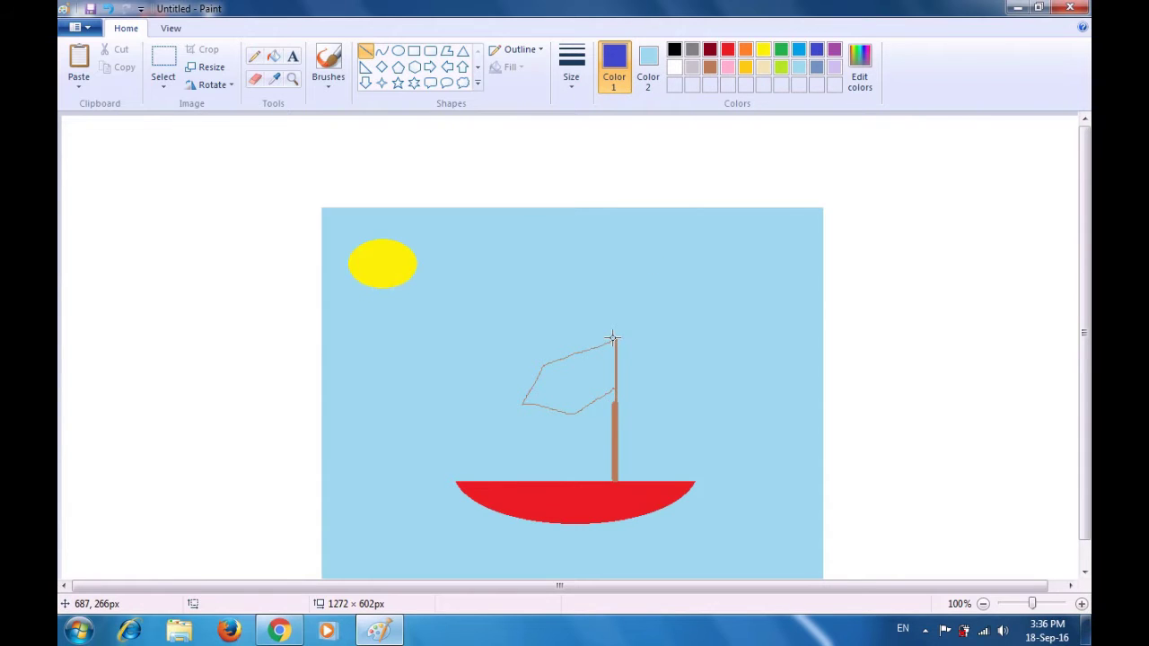
{"action": "left_click", "coordinate": [584, 348]}
{"action": "left_click_drag", "start_coordinate": [589, 349], "coordinate": [597, 401]}
{"action": "left_click_drag", "start_coordinate": [544, 364], "coordinate": [580, 409]}
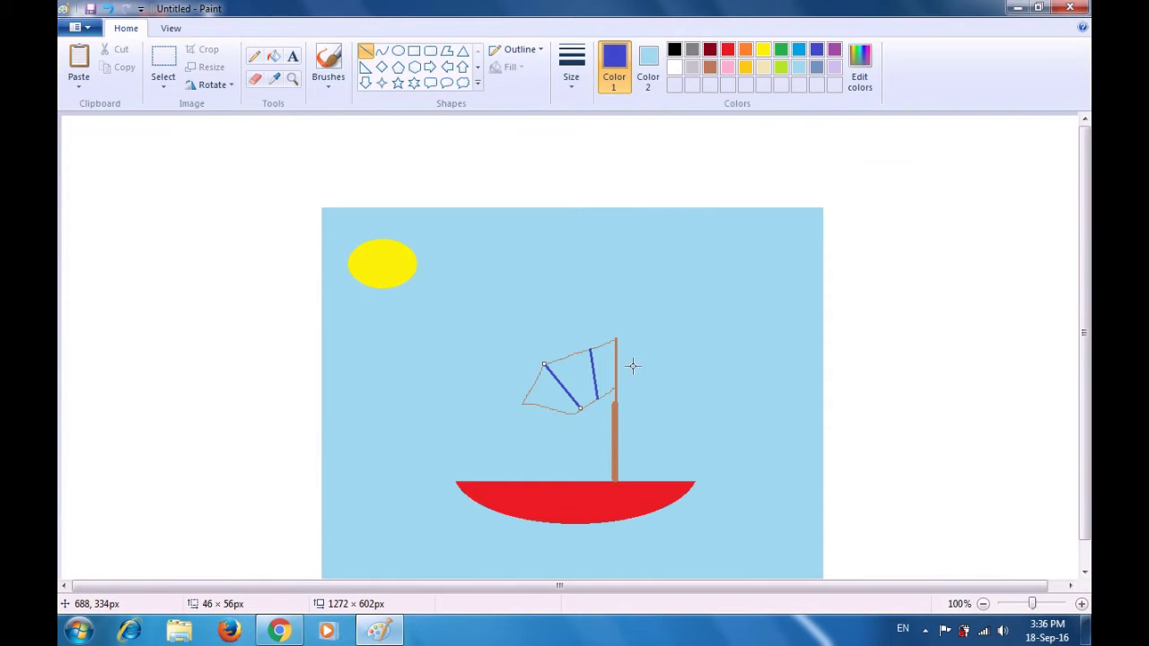
{"action": "left_click", "coordinate": [678, 304]}
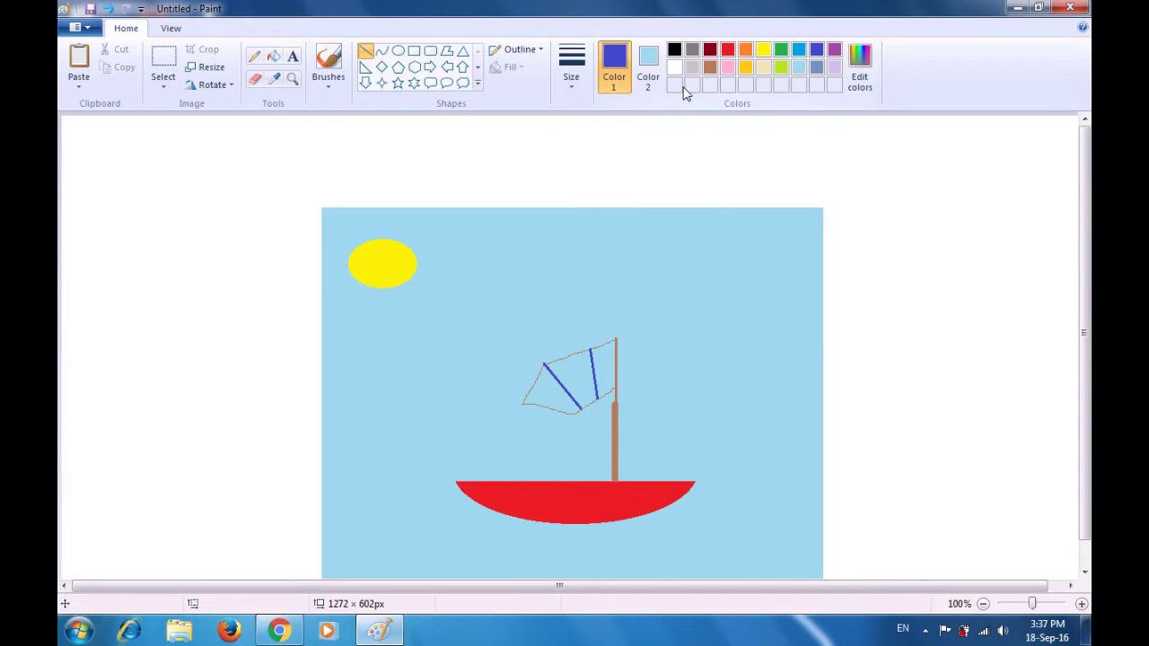
Draw a straight brown line about 115 × 44 px from the sail's outer corner to the lower part of the mast.
{"action": "left_click", "coordinate": [709, 66]}
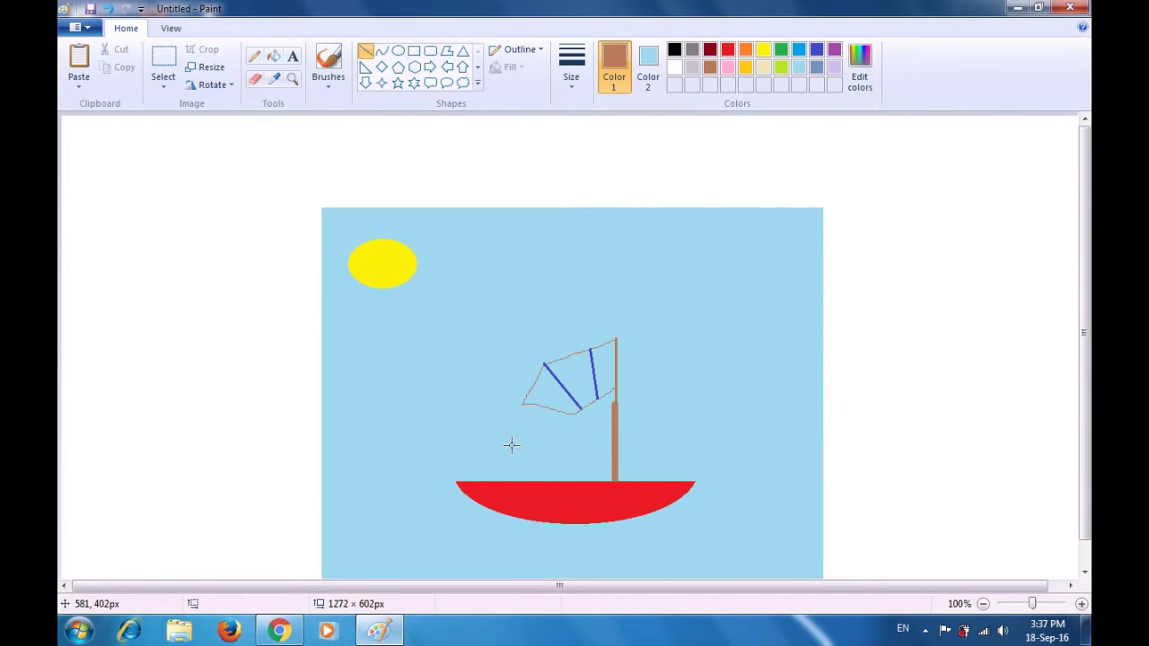
{"action": "left_click_drag", "start_coordinate": [522, 404], "coordinate": [609, 438]}
{"action": "left_click_drag", "start_coordinate": [611, 437], "coordinate": [614, 438]}
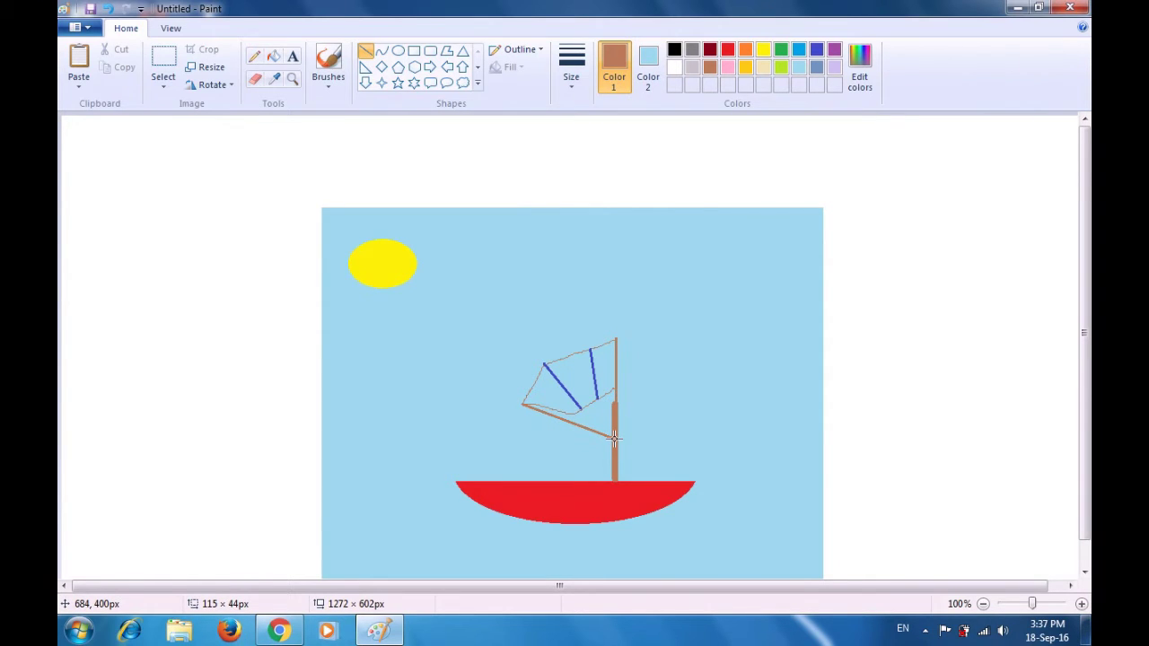
Fill the sail's two outer panels with light gray and its middle panel with red.
{"action": "left_click", "coordinate": [681, 316]}
{"action": "left_click", "coordinate": [274, 57]}
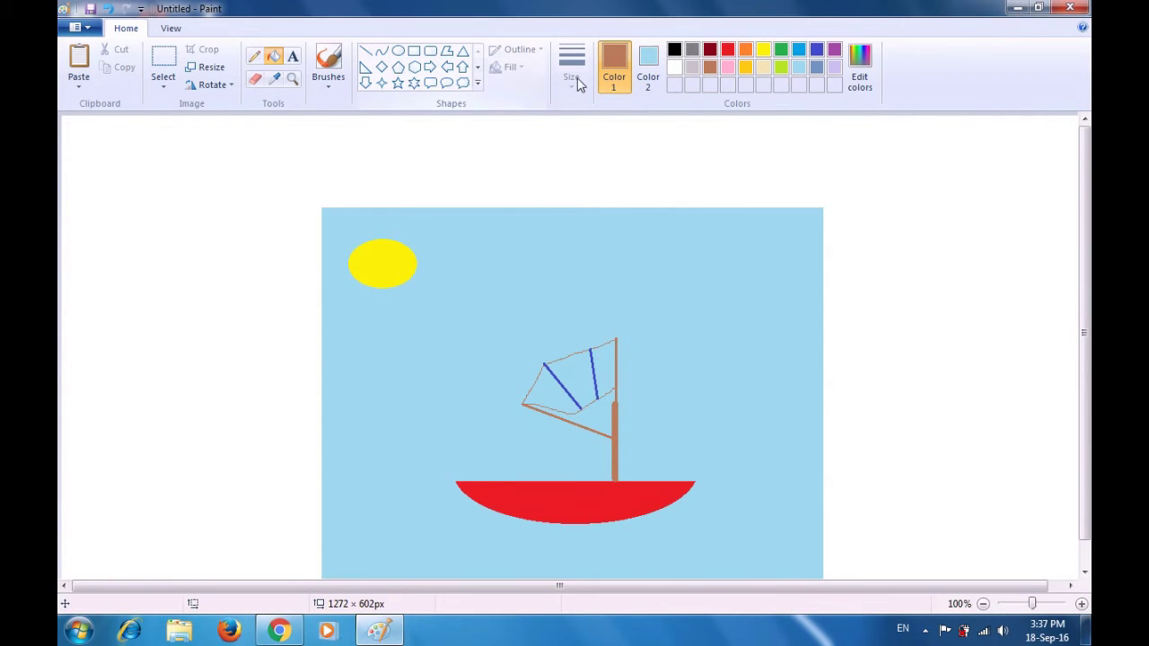
{"action": "left_click", "coordinate": [693, 70]}
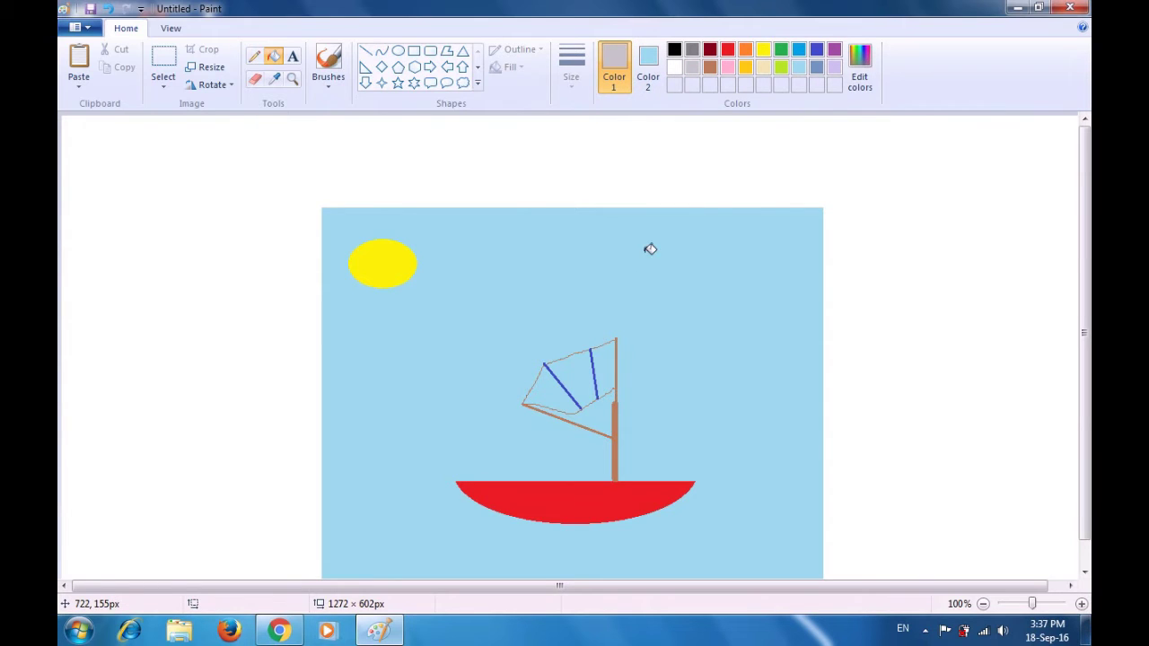
{"action": "left_click", "coordinate": [610, 356]}
{"action": "left_click", "coordinate": [724, 51]}
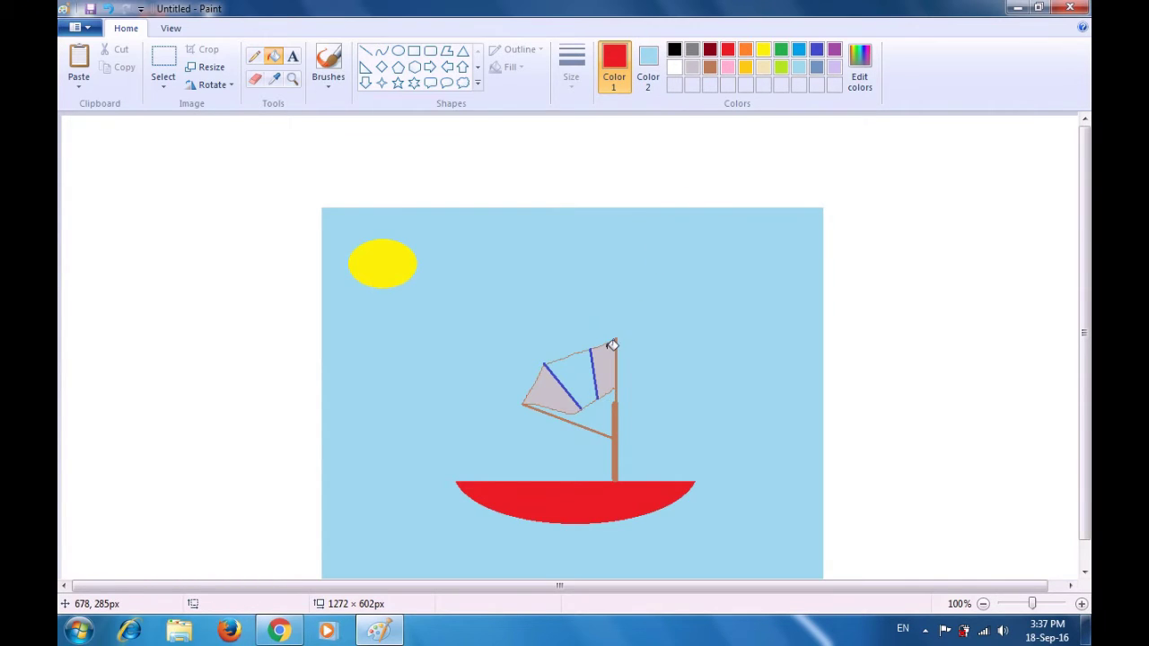
{"action": "left_click", "coordinate": [585, 368]}
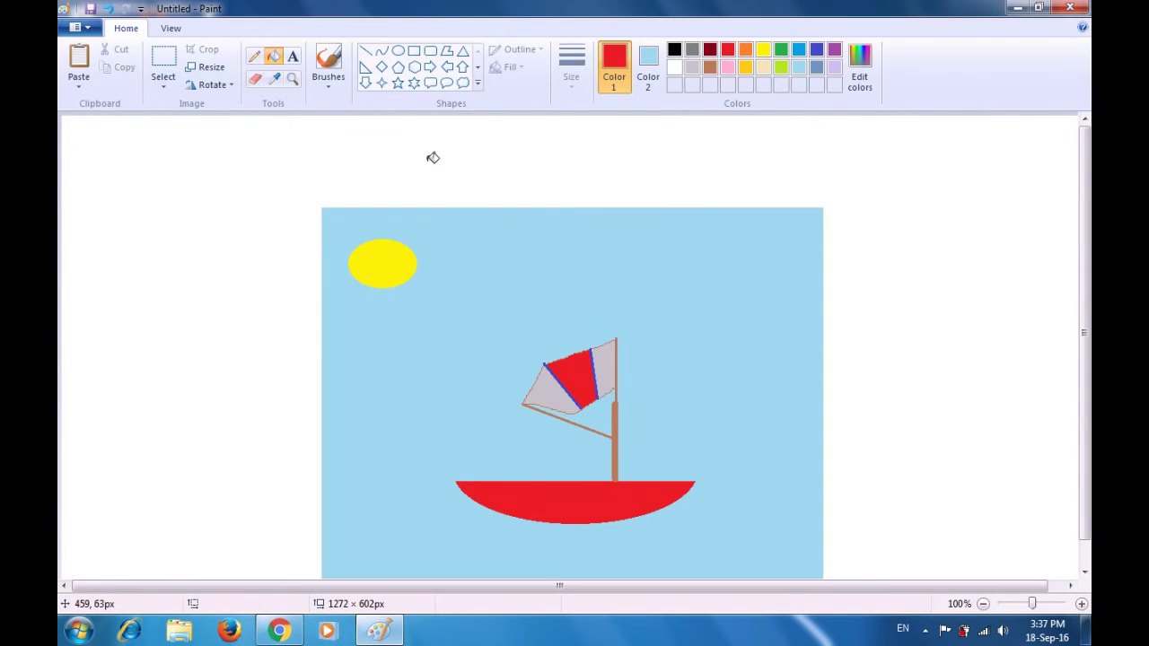
Paint a wavy indigo sea with the Airbrush across the full width beneath the boat, overlapping the hull's lower edge and filling in the gaps.
{"action": "left_click", "coordinate": [328, 89]}
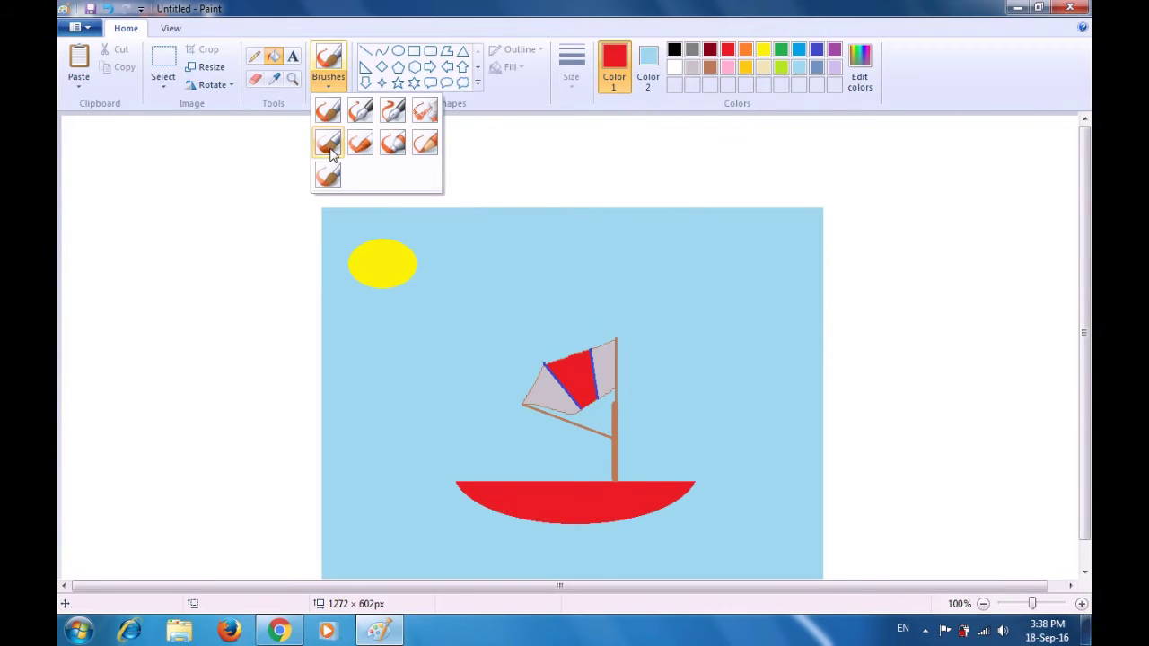
{"action": "left_click", "coordinate": [422, 122]}
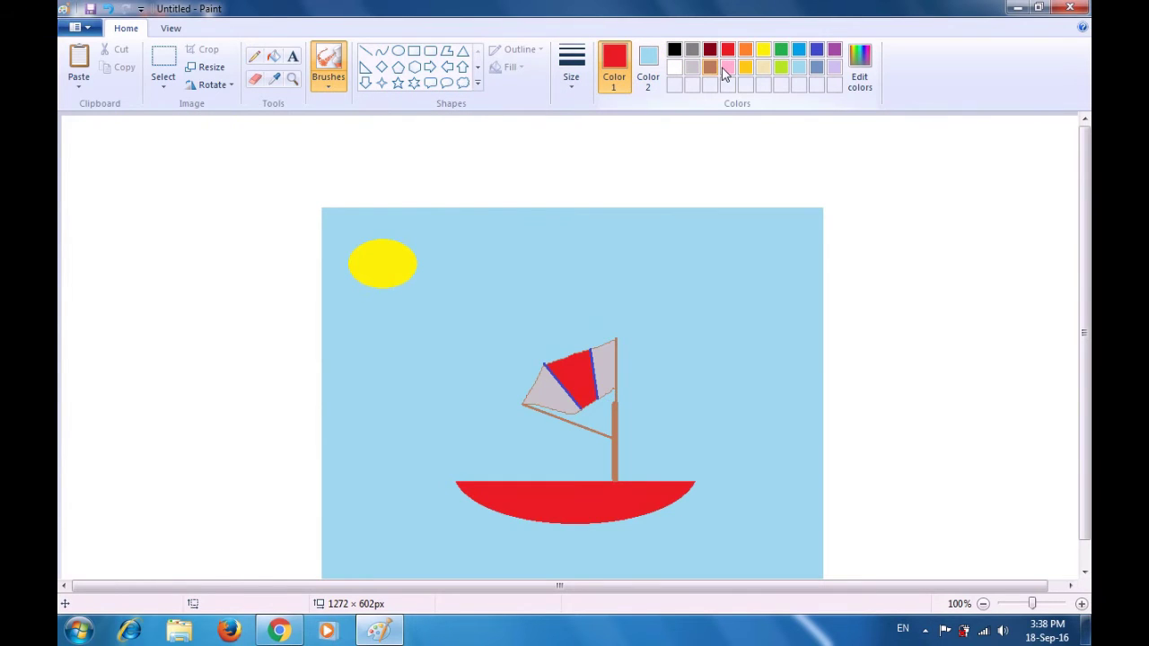
{"action": "left_click", "coordinate": [815, 51]}
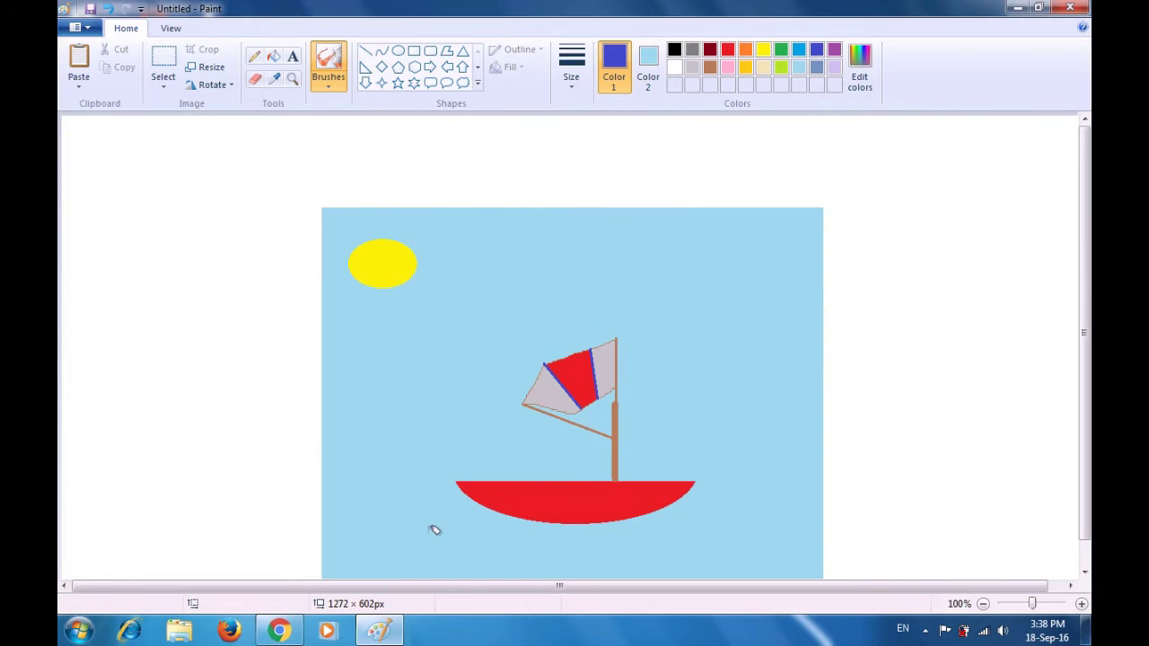
{"action": "mouse_move", "coordinate": [389, 529]}
{"action": "left_mouse_down"}
{"action": "mouse_move", "coordinate": [773, 540]}
{"action": "mouse_move", "coordinate": [815, 568]}
{"action": "mouse_move", "coordinate": [383, 554]}
{"action": "mouse_move", "coordinate": [348, 572]}
{"action": "mouse_move", "coordinate": [333, 549]}
{"action": "mouse_move", "coordinate": [340, 524]}
{"action": "mouse_move", "coordinate": [785, 510]}
{"action": "mouse_move", "coordinate": [815, 566]}
{"action": "mouse_move", "coordinate": [741, 531]}
{"action": "mouse_move", "coordinate": [760, 516]}
{"action": "mouse_move", "coordinate": [754, 563]}
{"action": "mouse_move", "coordinate": [437, 536]}
{"action": "mouse_move", "coordinate": [397, 550]}
{"action": "mouse_move", "coordinate": [514, 547]}
{"action": "mouse_move", "coordinate": [500, 555]}
{"action": "mouse_move", "coordinate": [672, 563]}
{"action": "mouse_move", "coordinate": [659, 569]}
{"action": "mouse_move", "coordinate": [757, 547]}
{"action": "mouse_move", "coordinate": [818, 517]}
{"action": "mouse_move", "coordinate": [828, 571]}
{"action": "mouse_move", "coordinate": [818, 538]}
{"action": "mouse_move", "coordinate": [812, 579]}
{"action": "mouse_move", "coordinate": [742, 576]}
{"action": "mouse_move", "coordinate": [736, 539]}
{"action": "mouse_move", "coordinate": [525, 514]}
{"action": "mouse_move", "coordinate": [776, 521]}
{"action": "left_mouse_up"}
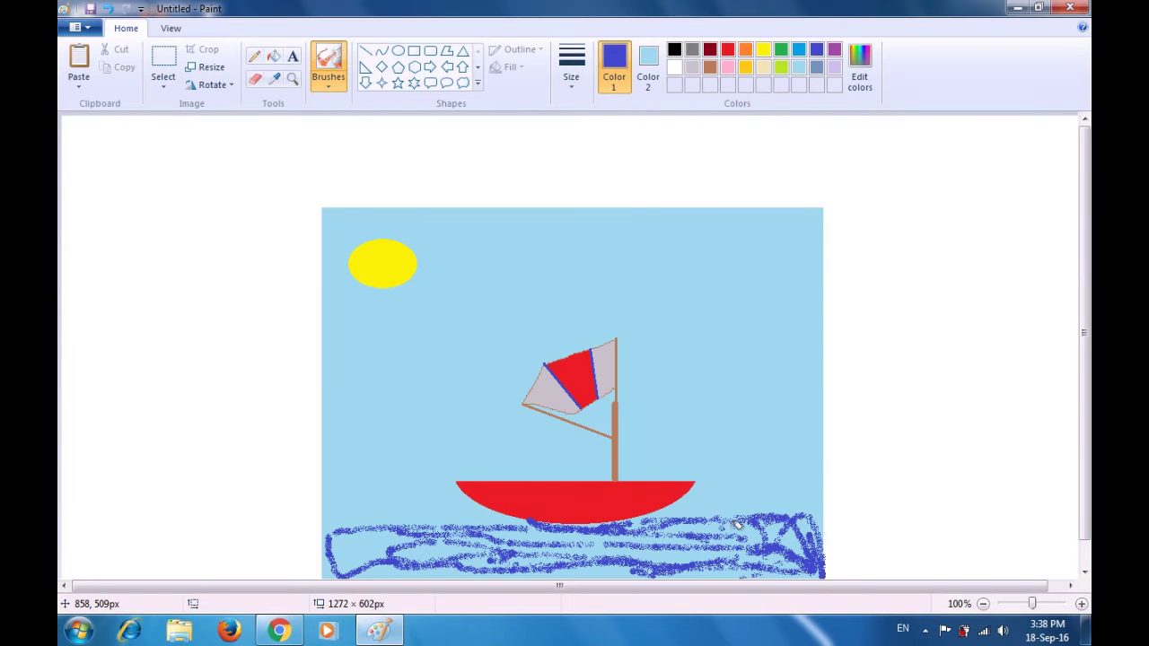
{"action": "mouse_move", "coordinate": [405, 513]}
{"action": "left_mouse_down"}
{"action": "mouse_move", "coordinate": [535, 512]}
{"action": "mouse_move", "coordinate": [448, 534]}
{"action": "left_mouse_up"}
{"action": "mouse_move", "coordinate": [347, 561]}
{"action": "left_mouse_down"}
{"action": "mouse_move", "coordinate": [375, 538]}
{"action": "mouse_move", "coordinate": [395, 550]}
{"action": "mouse_move", "coordinate": [350, 566]}
{"action": "mouse_move", "coordinate": [371, 525]}
{"action": "mouse_move", "coordinate": [449, 568]}
{"action": "mouse_move", "coordinate": [421, 559]}
{"action": "mouse_move", "coordinate": [489, 529]}
{"action": "mouse_move", "coordinate": [788, 499]}
{"action": "mouse_move", "coordinate": [812, 499]}
{"action": "mouse_move", "coordinate": [812, 516]}
{"action": "left_mouse_up"}
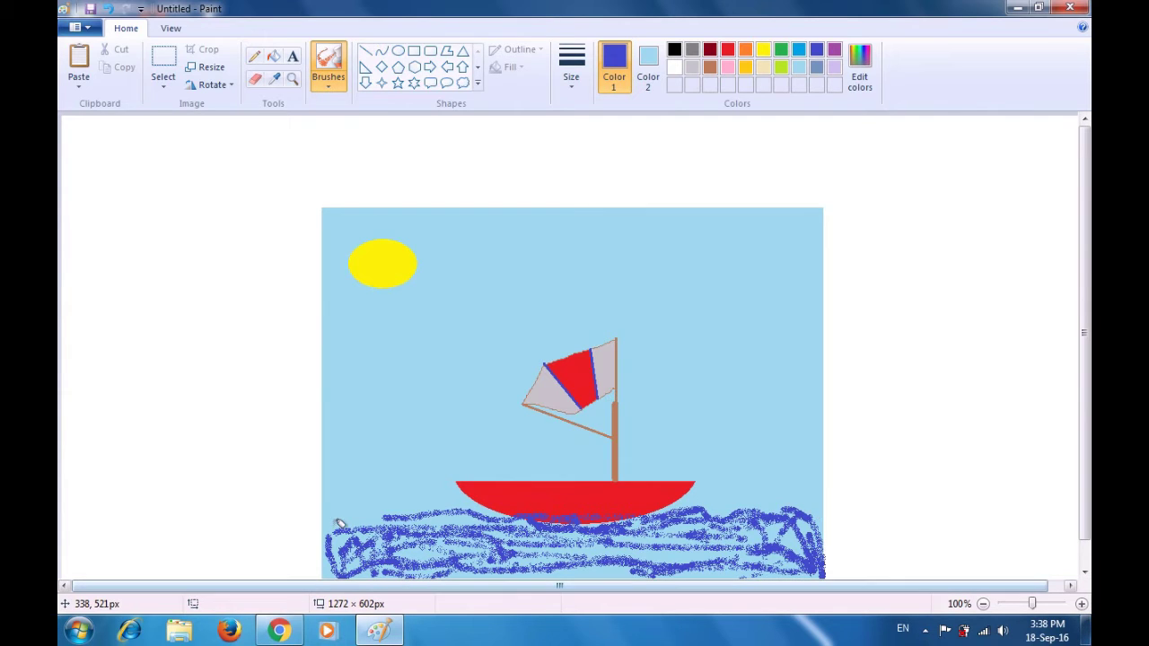
{"action": "mouse_move", "coordinate": [327, 535]}
{"action": "left_mouse_down"}
{"action": "mouse_move", "coordinate": [370, 499]}
{"action": "mouse_move", "coordinate": [400, 512]}
{"action": "mouse_move", "coordinate": [449, 505]}
{"action": "mouse_move", "coordinate": [567, 519]}
{"action": "left_mouse_up"}
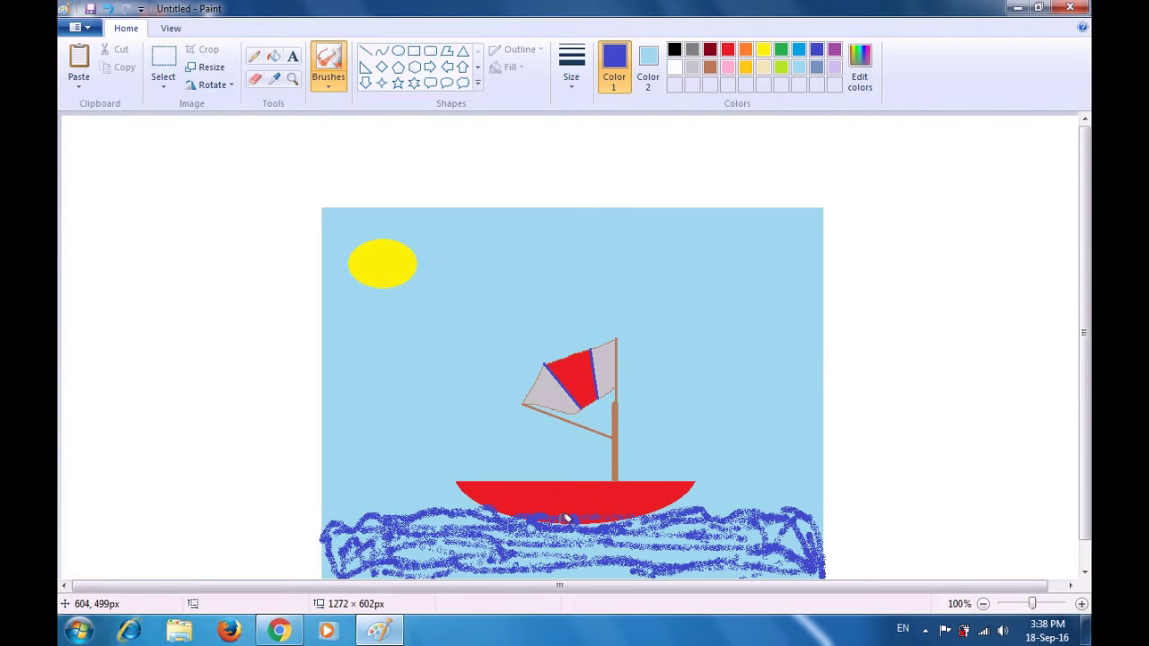
{"action": "mouse_move", "coordinate": [369, 566]}
{"action": "left_mouse_down"}
{"action": "mouse_move", "coordinate": [450, 516]}
{"action": "mouse_move", "coordinate": [422, 523]}
{"action": "mouse_move", "coordinate": [473, 536]}
{"action": "mouse_move", "coordinate": [444, 541]}
{"action": "mouse_move", "coordinate": [704, 547]}
{"action": "mouse_move", "coordinate": [531, 561]}
{"action": "mouse_move", "coordinate": [651, 559]}
{"action": "mouse_move", "coordinate": [550, 571]}
{"action": "mouse_move", "coordinate": [780, 541]}
{"action": "mouse_move", "coordinate": [766, 546]}
{"action": "mouse_move", "coordinate": [777, 580]}
{"action": "mouse_move", "coordinate": [729, 563]}
{"action": "mouse_move", "coordinate": [671, 577]}
{"action": "mouse_move", "coordinate": [690, 565]}
{"action": "mouse_move", "coordinate": [744, 572]}
{"action": "mouse_move", "coordinate": [655, 549]}
{"action": "mouse_move", "coordinate": [442, 565]}
{"action": "mouse_move", "coordinate": [415, 551]}
{"action": "mouse_move", "coordinate": [350, 552]}
{"action": "mouse_move", "coordinate": [338, 525]}
{"action": "mouse_move", "coordinate": [420, 524]}
{"action": "mouse_move", "coordinate": [500, 563]}
{"action": "mouse_move", "coordinate": [466, 573]}
{"action": "mouse_move", "coordinate": [556, 563]}
{"action": "mouse_move", "coordinate": [469, 535]}
{"action": "mouse_move", "coordinate": [459, 515]}
{"action": "mouse_move", "coordinate": [633, 541]}
{"action": "mouse_move", "coordinate": [692, 533]}
{"action": "mouse_move", "coordinate": [487, 569]}
{"action": "mouse_move", "coordinate": [504, 553]}
{"action": "mouse_move", "coordinate": [345, 569]}
{"action": "mouse_move", "coordinate": [526, 537]}
{"action": "mouse_move", "coordinate": [752, 526]}
{"action": "mouse_move", "coordinate": [711, 541]}
{"action": "mouse_move", "coordinate": [767, 537]}
{"action": "mouse_move", "coordinate": [769, 567]}
{"action": "mouse_move", "coordinate": [756, 580]}
{"action": "mouse_move", "coordinate": [721, 564]}
{"action": "mouse_move", "coordinate": [783, 526]}
{"action": "mouse_move", "coordinate": [817, 530]}
{"action": "mouse_move", "coordinate": [820, 558]}
{"action": "mouse_move", "coordinate": [772, 574]}
{"action": "mouse_move", "coordinate": [777, 563]}
{"action": "mouse_move", "coordinate": [741, 567]}
{"action": "mouse_move", "coordinate": [772, 558]}
{"action": "mouse_move", "coordinate": [550, 558]}
{"action": "left_mouse_up"}
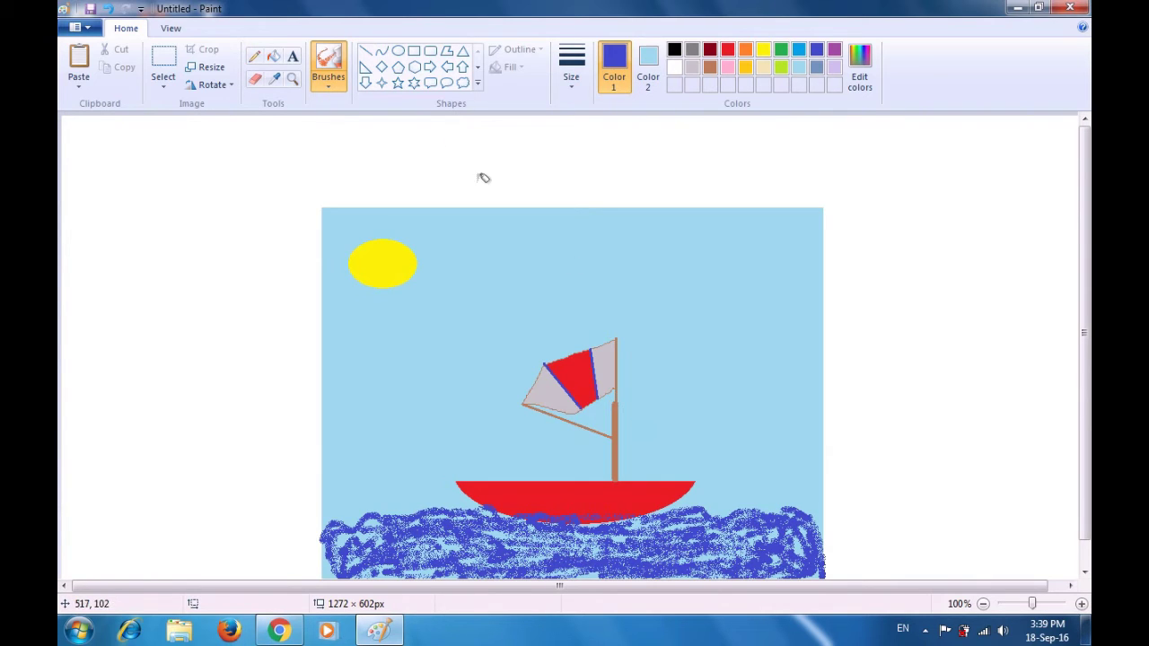
Add short white horizontal Airbrush strokes across the sea as wave highlights.
{"action": "left_click", "coordinate": [674, 72]}
{"action": "mouse_move", "coordinate": [499, 542]}
{"action": "left_mouse_down"}
{"action": "mouse_move", "coordinate": [607, 527]}
{"action": "mouse_move", "coordinate": [658, 532]}
{"action": "mouse_move", "coordinate": [608, 562]}
{"action": "mouse_move", "coordinate": [541, 566]}
{"action": "mouse_move", "coordinate": [676, 554]}
{"action": "mouse_move", "coordinate": [627, 522]}
{"action": "mouse_move", "coordinate": [696, 514]}
{"action": "mouse_move", "coordinate": [725, 516]}
{"action": "mouse_move", "coordinate": [692, 543]}
{"action": "mouse_move", "coordinate": [781, 545]}
{"action": "left_mouse_up"}
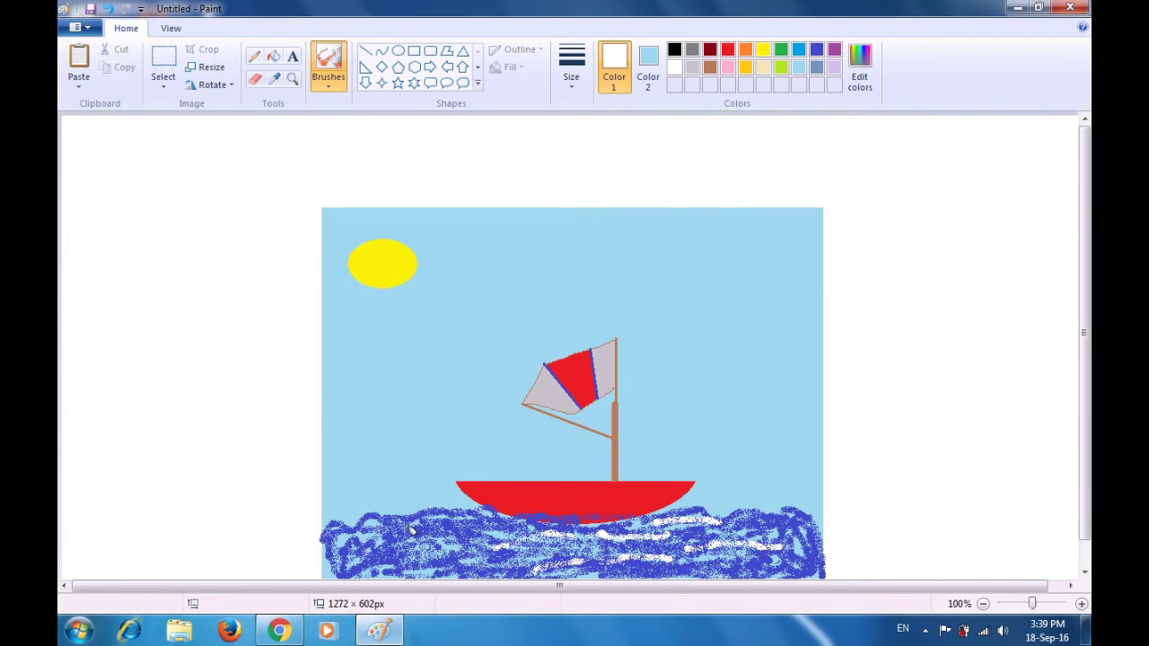
{"action": "mouse_move", "coordinate": [429, 521]}
{"action": "left_mouse_down"}
{"action": "mouse_move", "coordinate": [501, 521]}
{"action": "mouse_move", "coordinate": [499, 538]}
{"action": "mouse_move", "coordinate": [392, 560]}
{"action": "mouse_move", "coordinate": [492, 551]}
{"action": "left_mouse_up"}
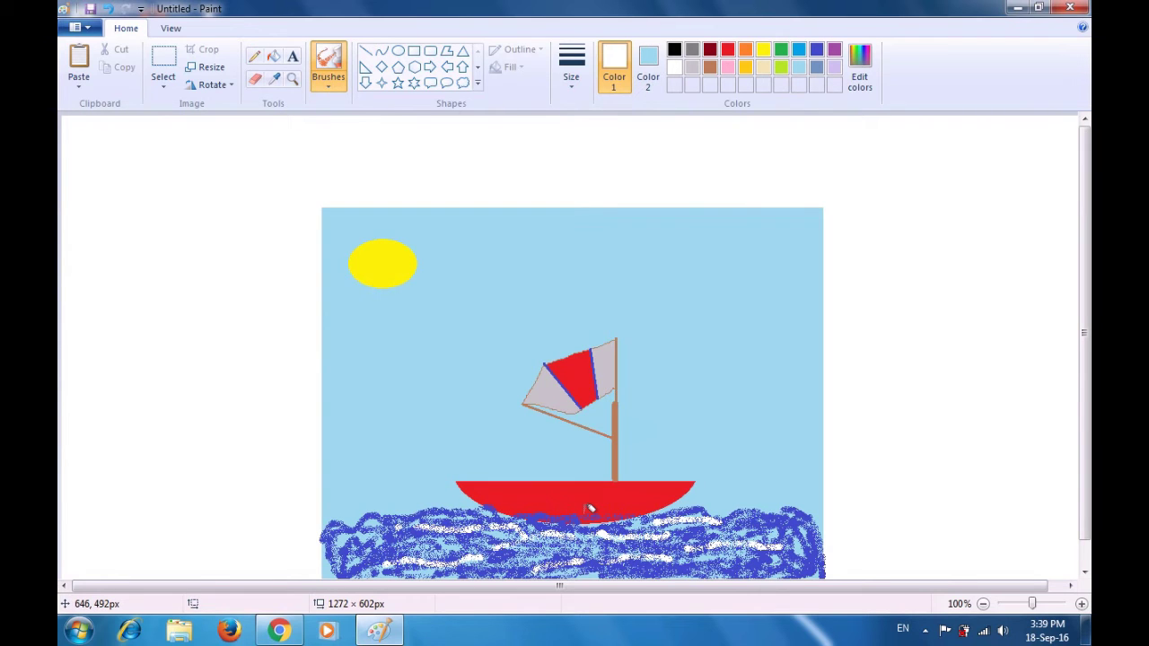